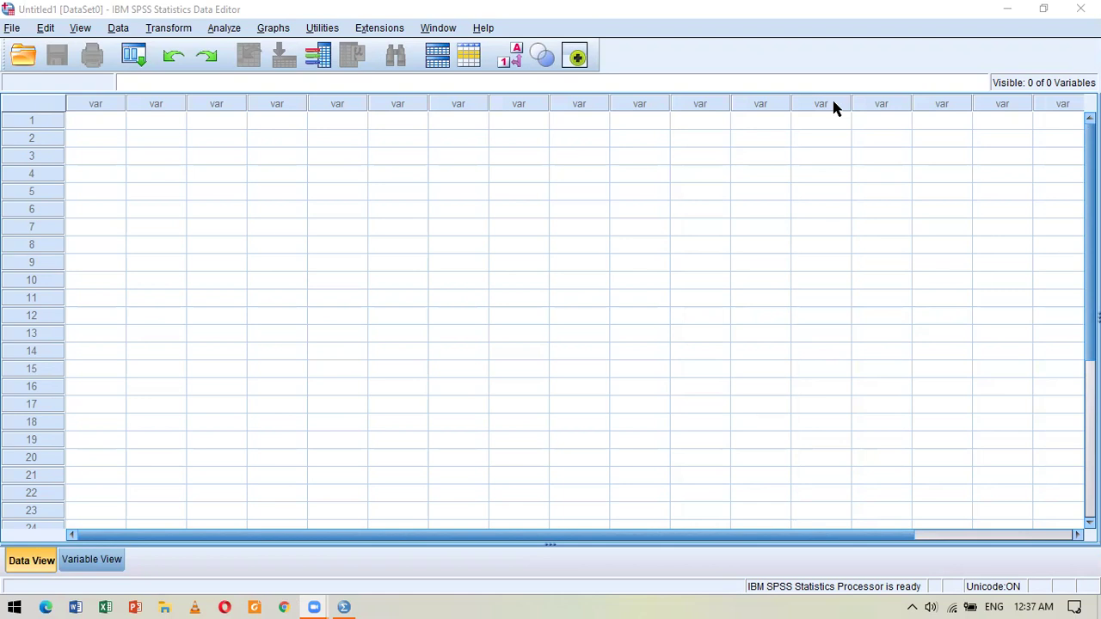
# - Start opening a data file and switch the browsing location to Local Disk (C:)
pyautogui.click(12, 29)
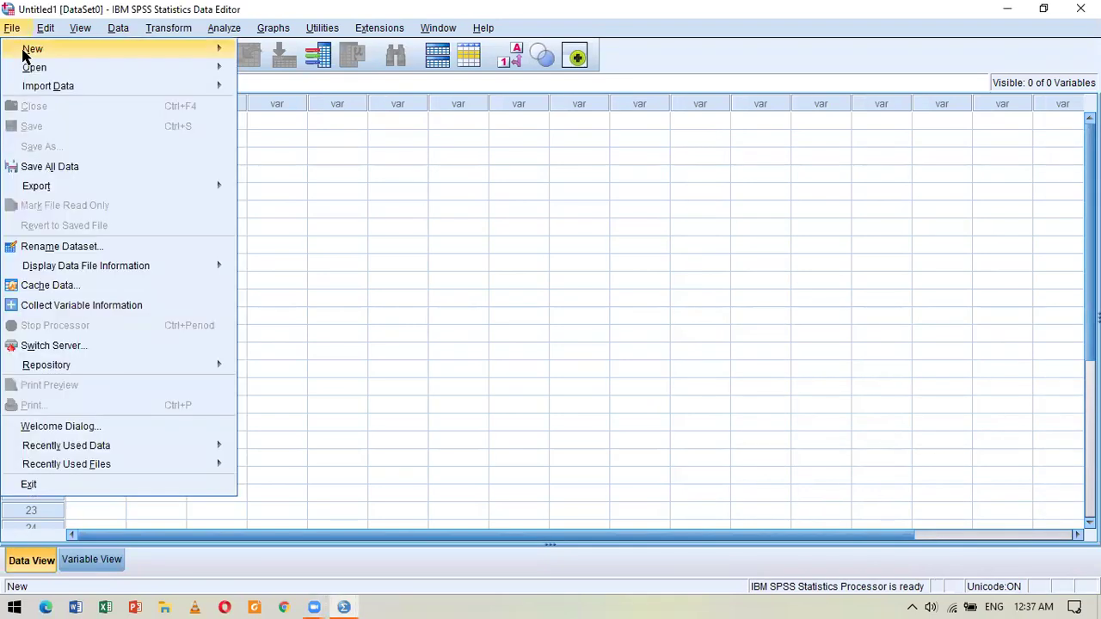
pyautogui.moveTo(36, 72)
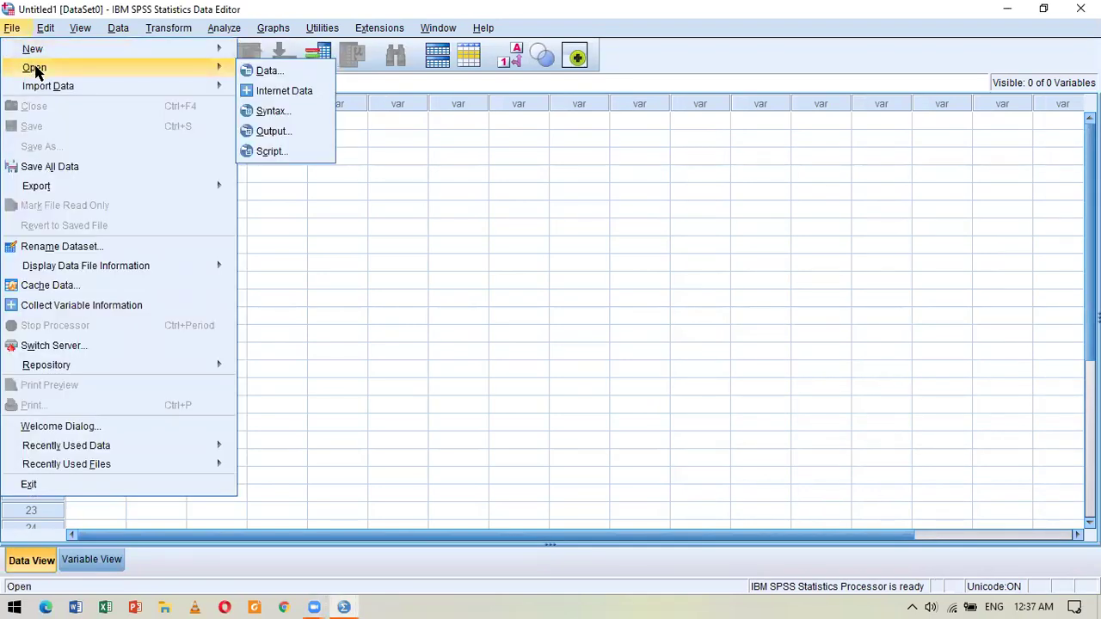
pyautogui.click(269, 72)
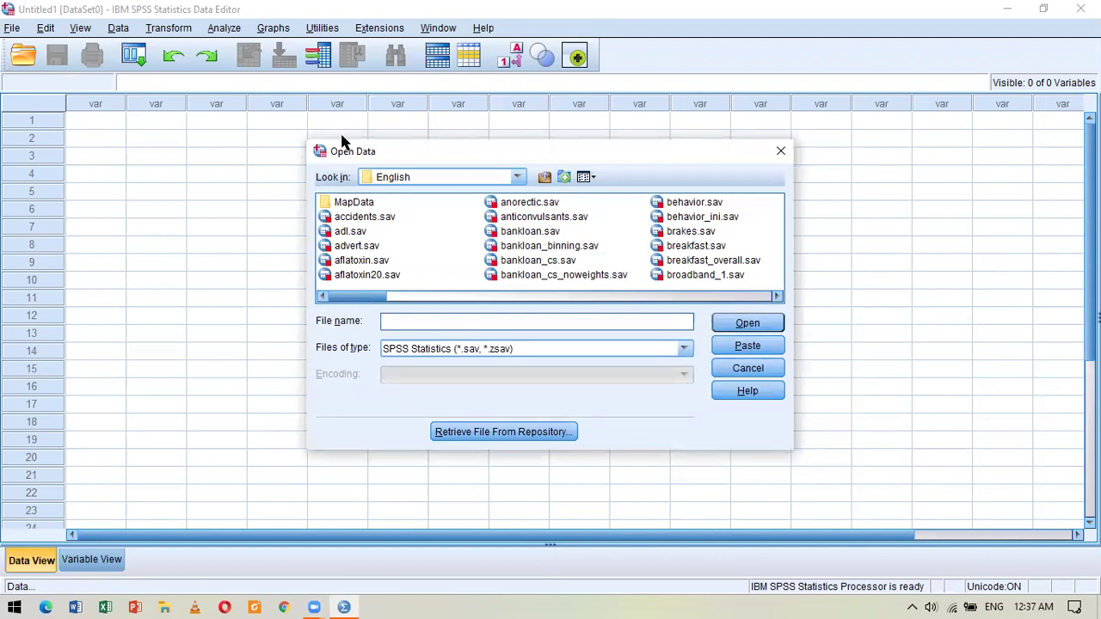
pyautogui.click(543, 177)
pyautogui.click(543, 177)
pyautogui.click(517, 177)
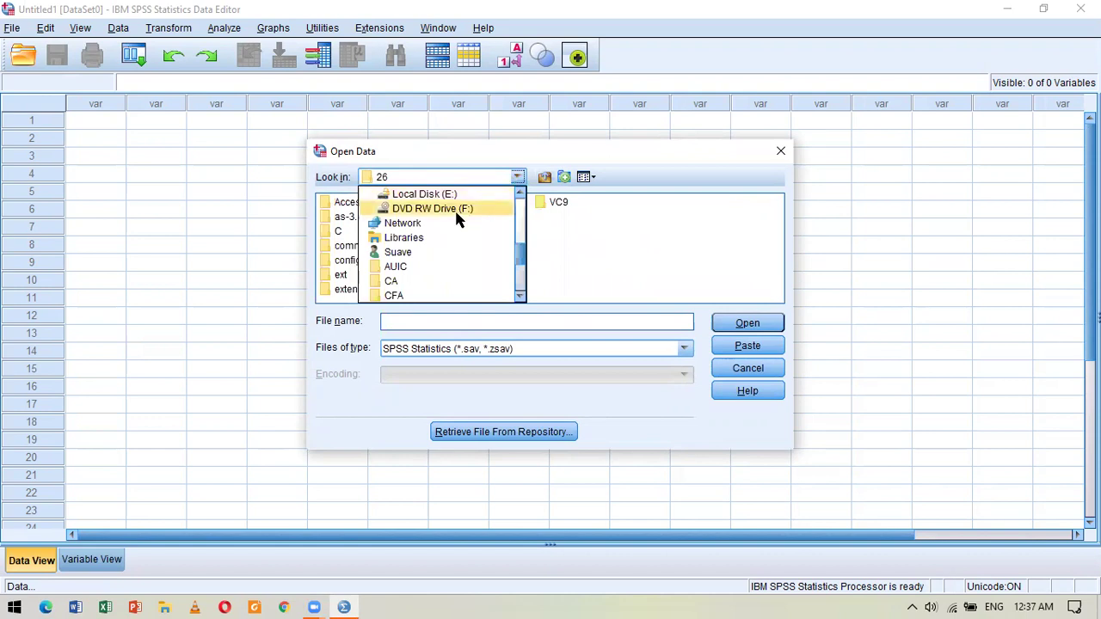
pyautogui.scroll(2, 495, 209)
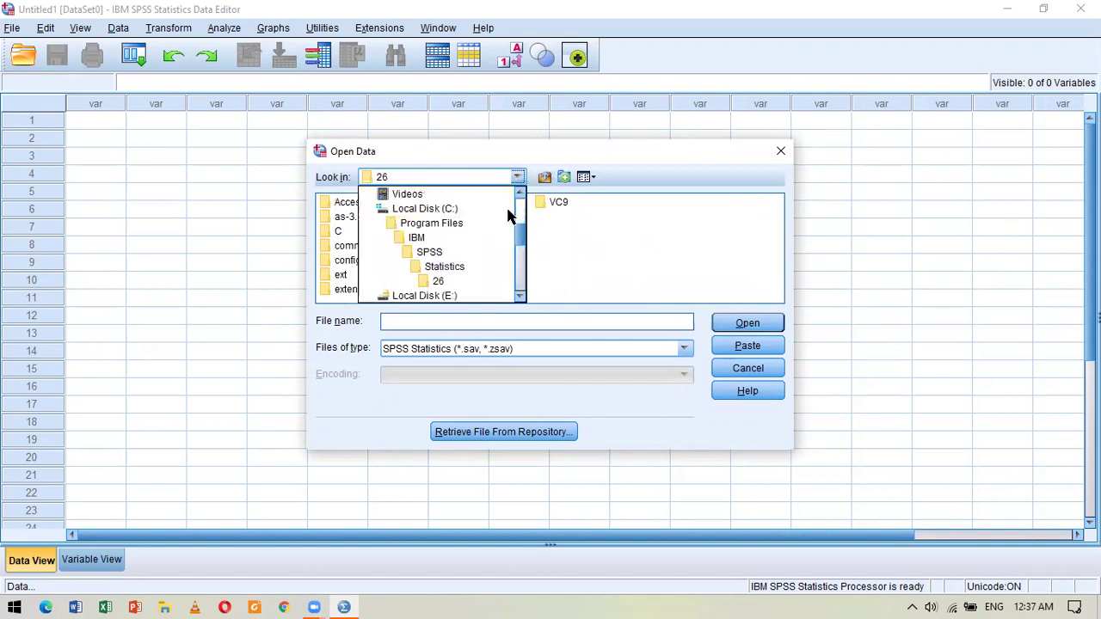
pyautogui.click(486, 209)
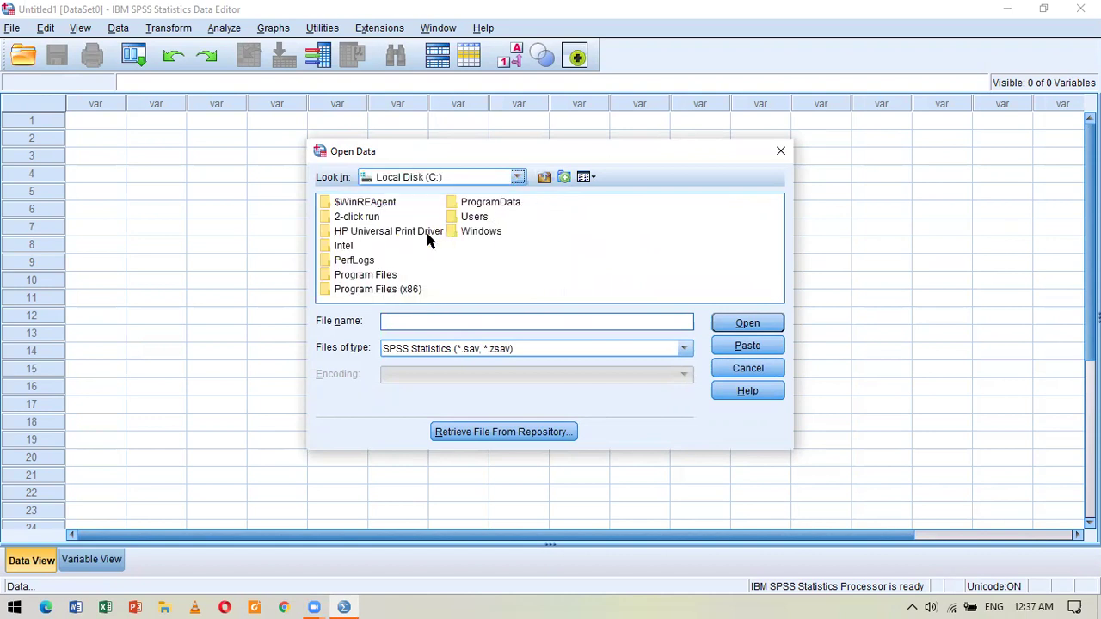
# - Browse through Program Files, IBM, SPSS and Statistics to the folder 26
pyautogui.click(383, 276)
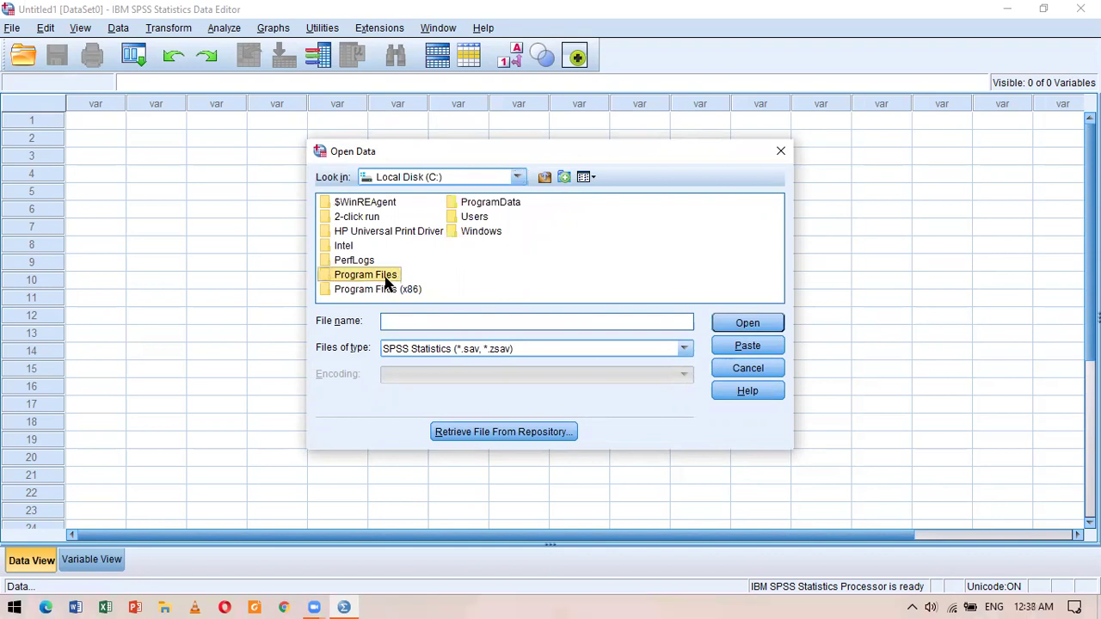
pyautogui.click(384, 277)
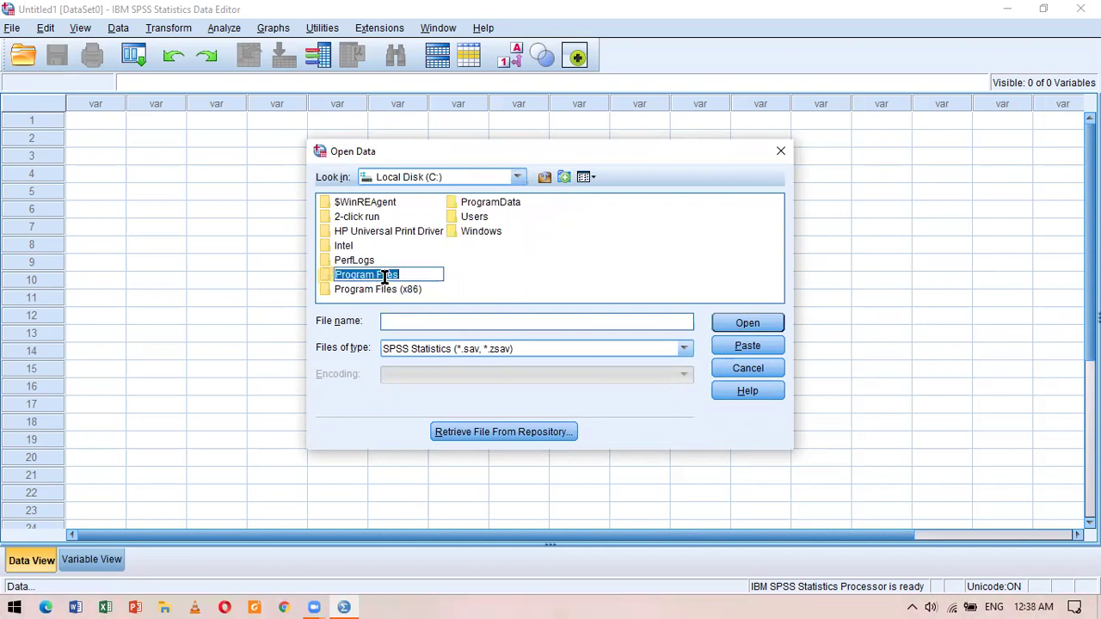
pyautogui.click(448, 274)
pyautogui.press('Return')
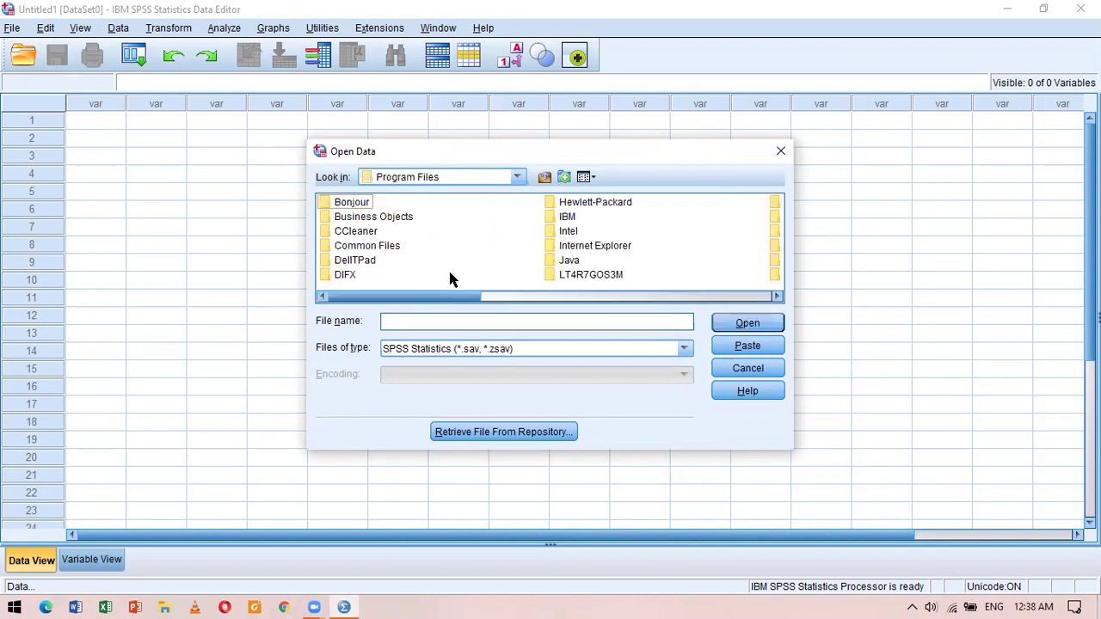
pyautogui.doubleClick(567, 217)
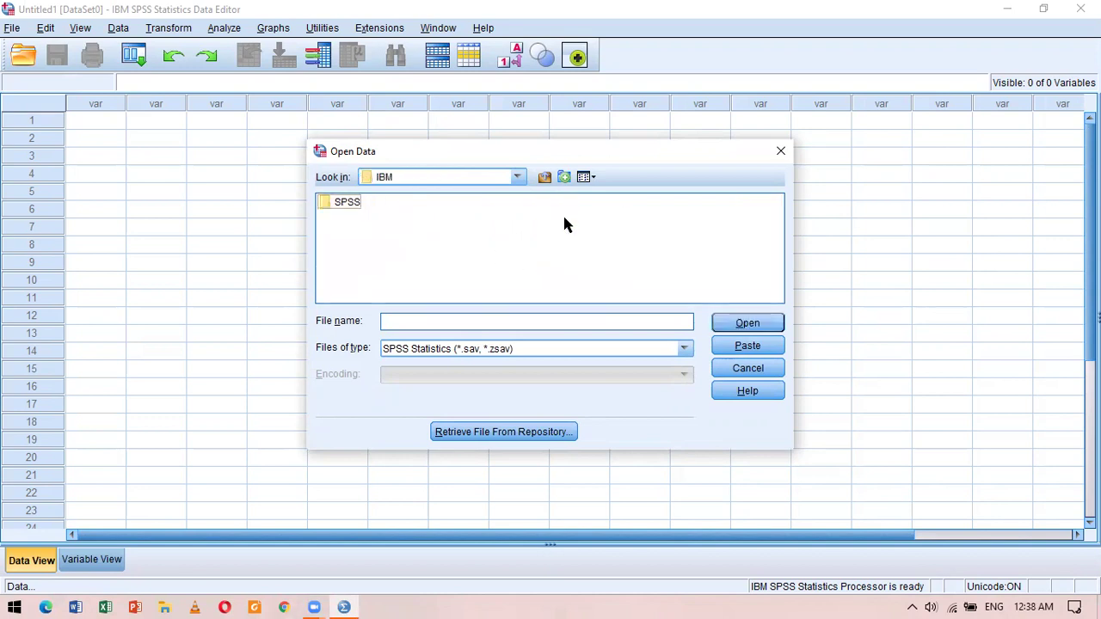
pyautogui.doubleClick(343, 204)
pyautogui.doubleClick(343, 204)
pyautogui.doubleClick(341, 216)
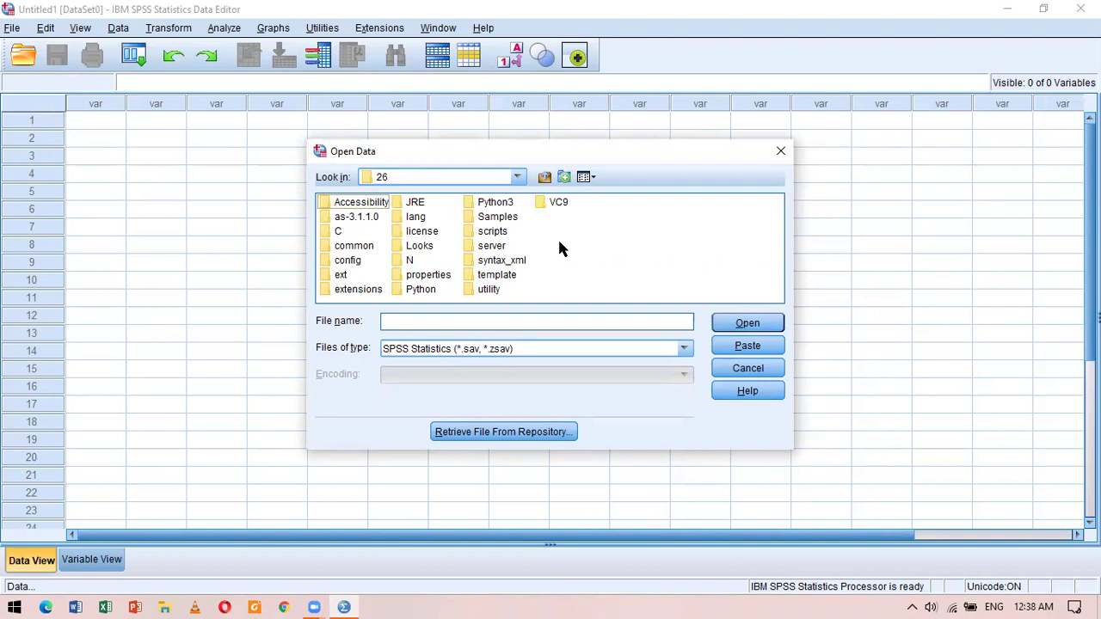
# - Go into the Samples folder and open its English subfolder
pyautogui.press('Right')
pyautogui.press('Right')
pyautogui.press('Down')
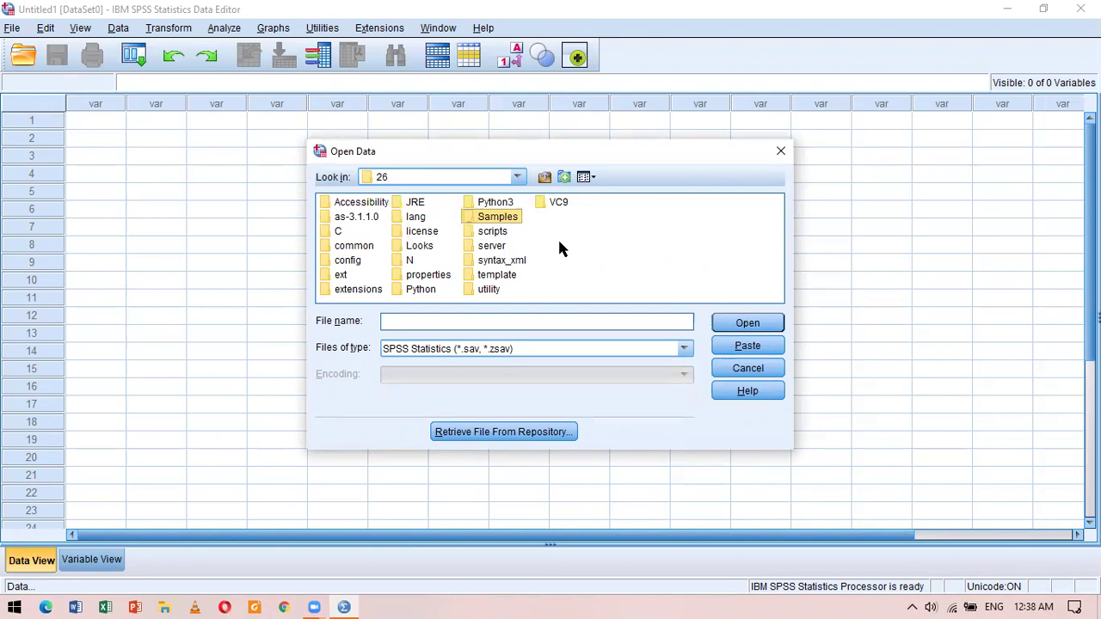
pyautogui.doubleClick(508, 220)
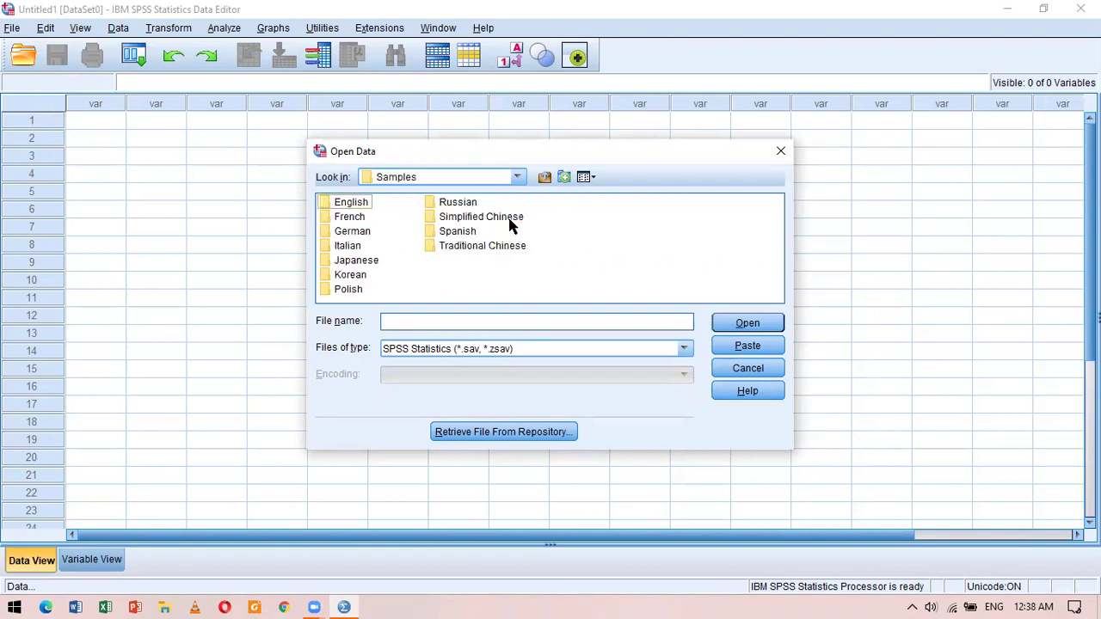
pyautogui.doubleClick(353, 204)
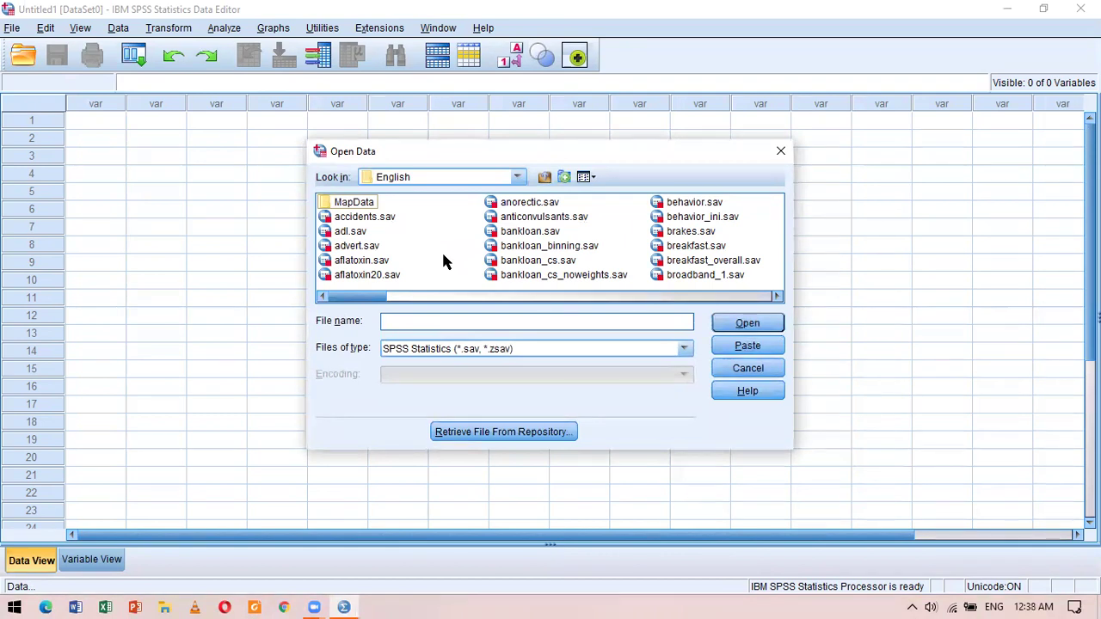
# - Find diabetes_costs.sav among the English sample files and open it
pyautogui.press('d')
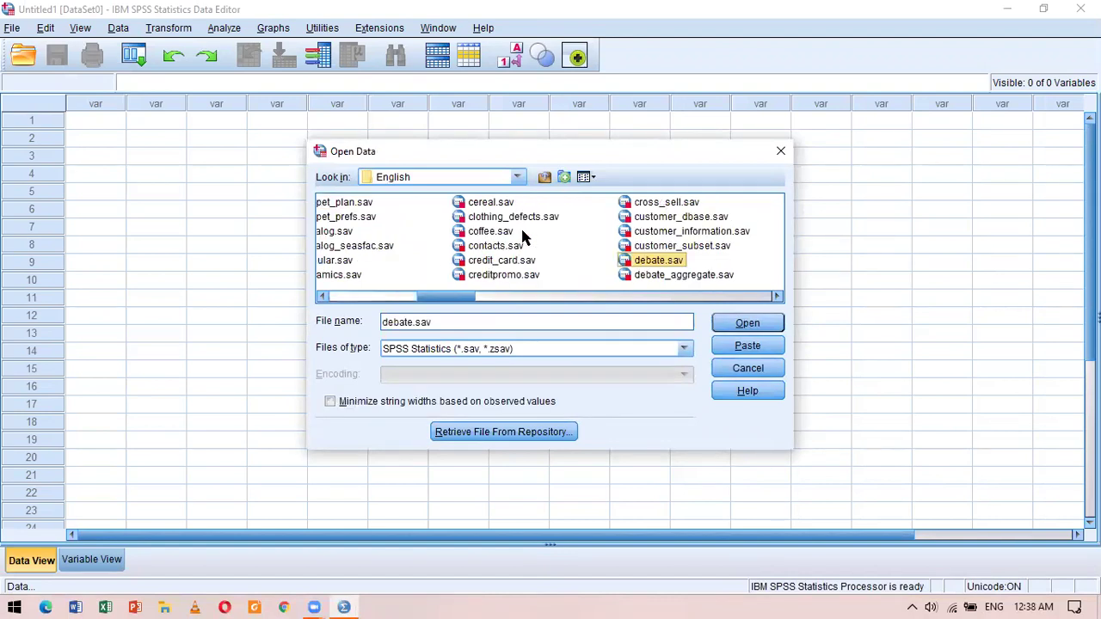
pyautogui.click(658, 276)
pyautogui.press('Down')
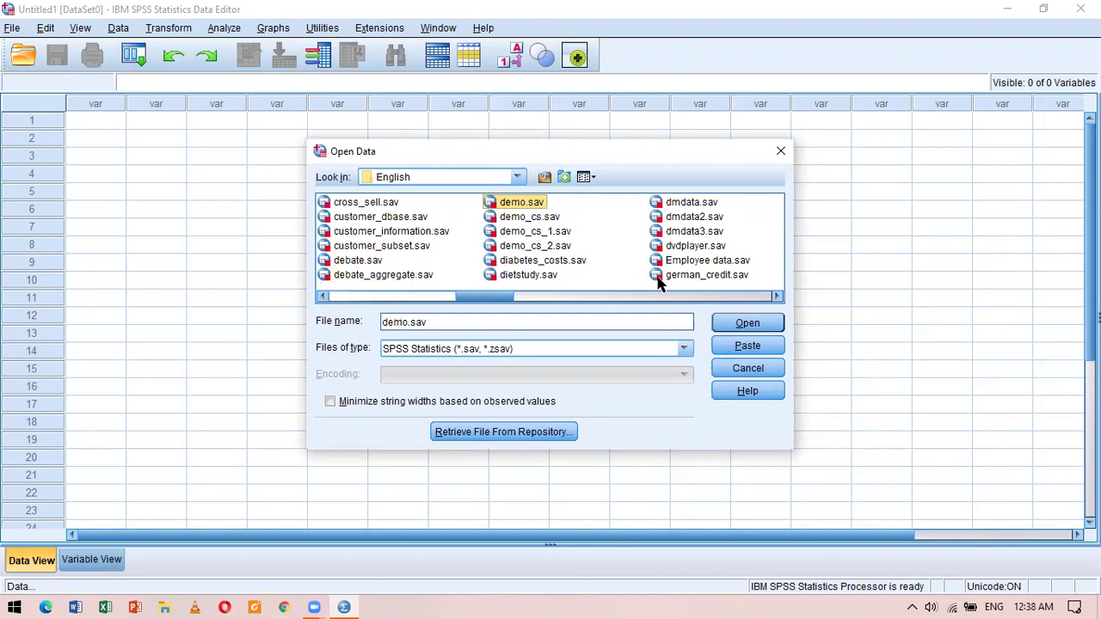
pyautogui.press('Down')
pyautogui.press('Down')
pyautogui.press('Down')
pyautogui.press('Down')
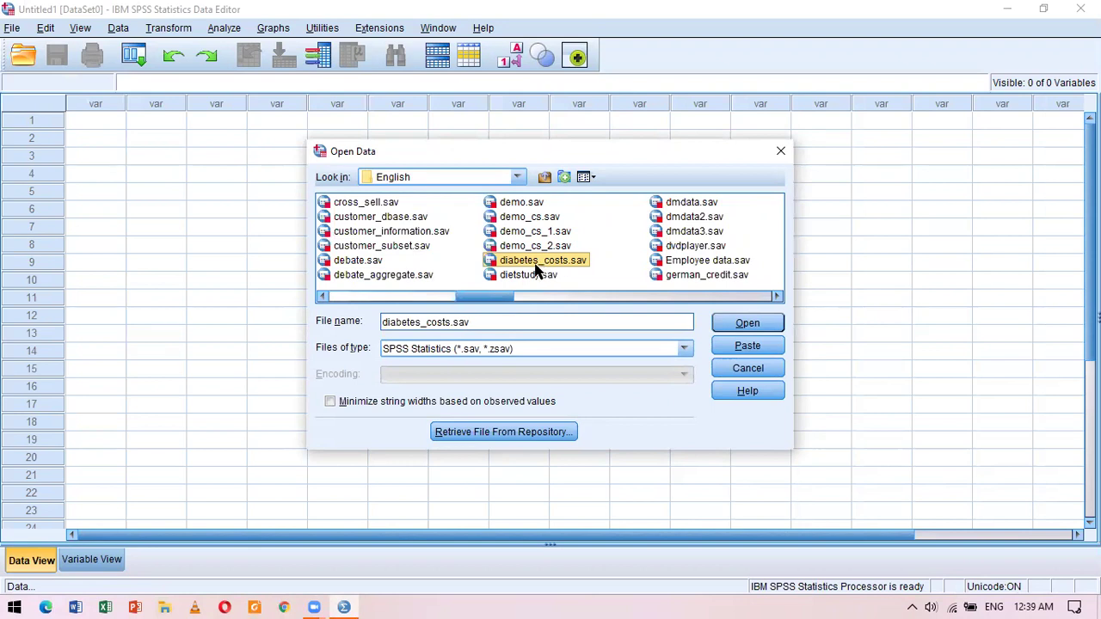
pyautogui.click(745, 324)
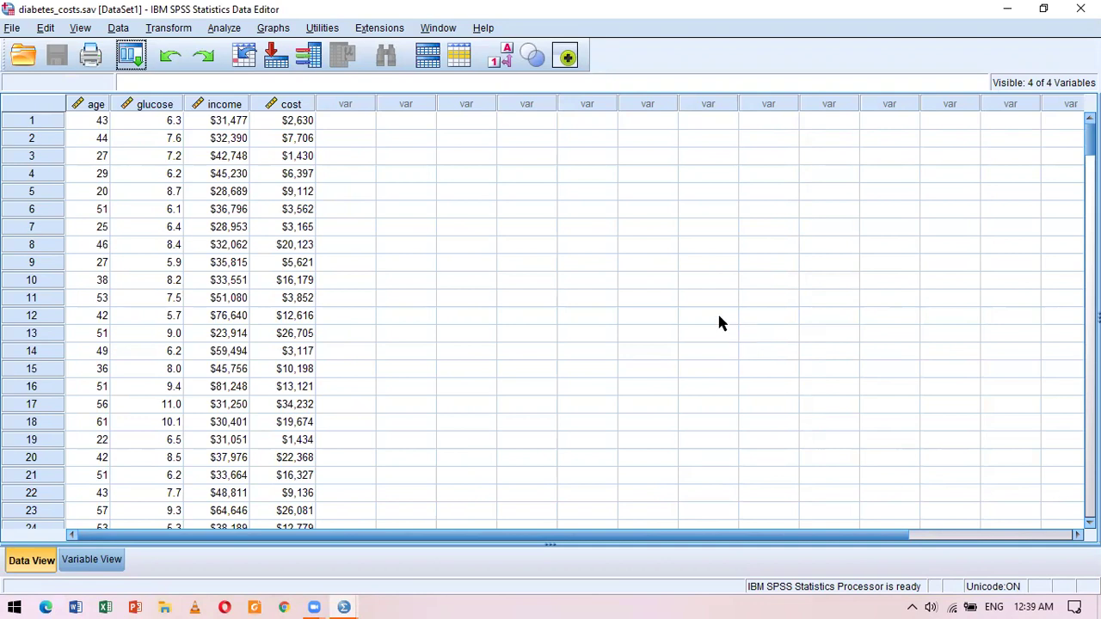
# - Examine the age, glucose, income and cost columns from the first to the last case, including the variable descriptions
pyautogui.click(81, 106)
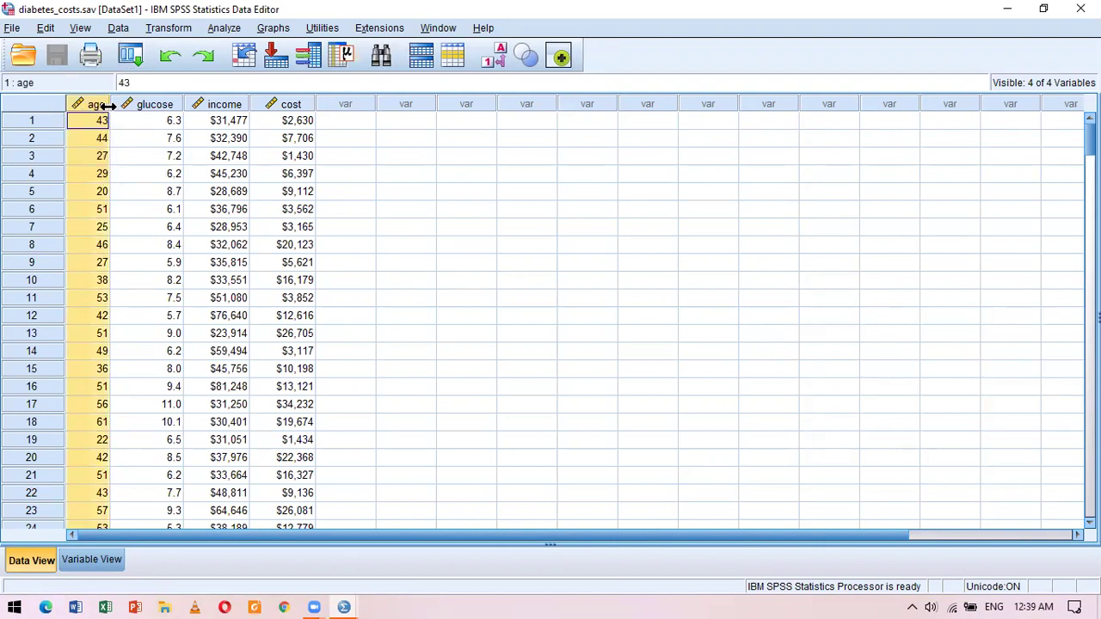
pyautogui.click(177, 107)
pyautogui.click(231, 106)
pyautogui.click(263, 106)
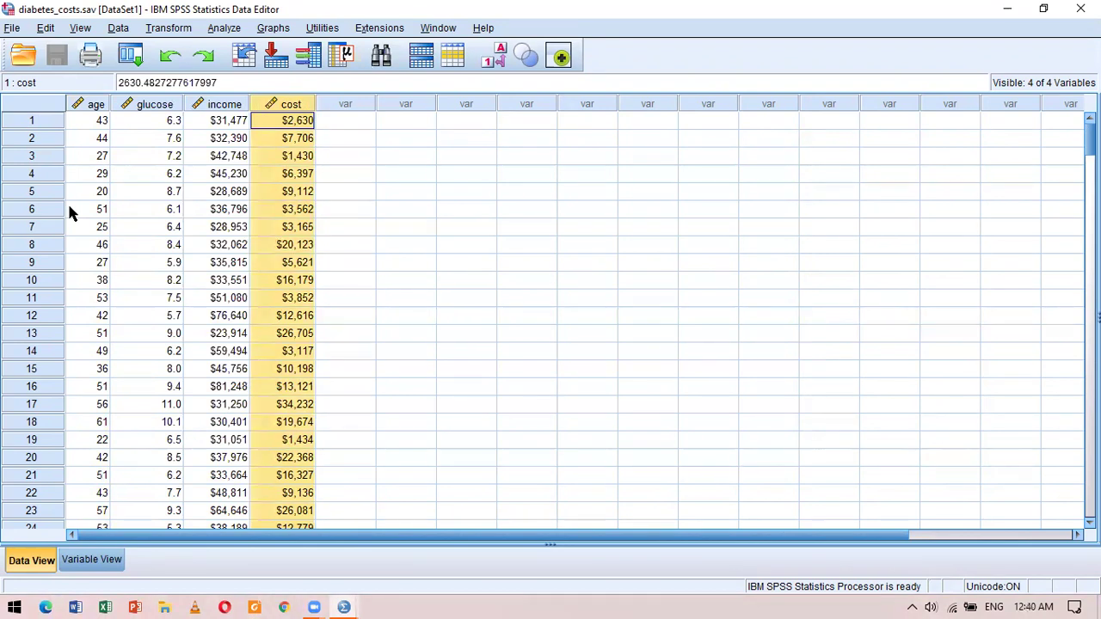
pyautogui.click(76, 247)
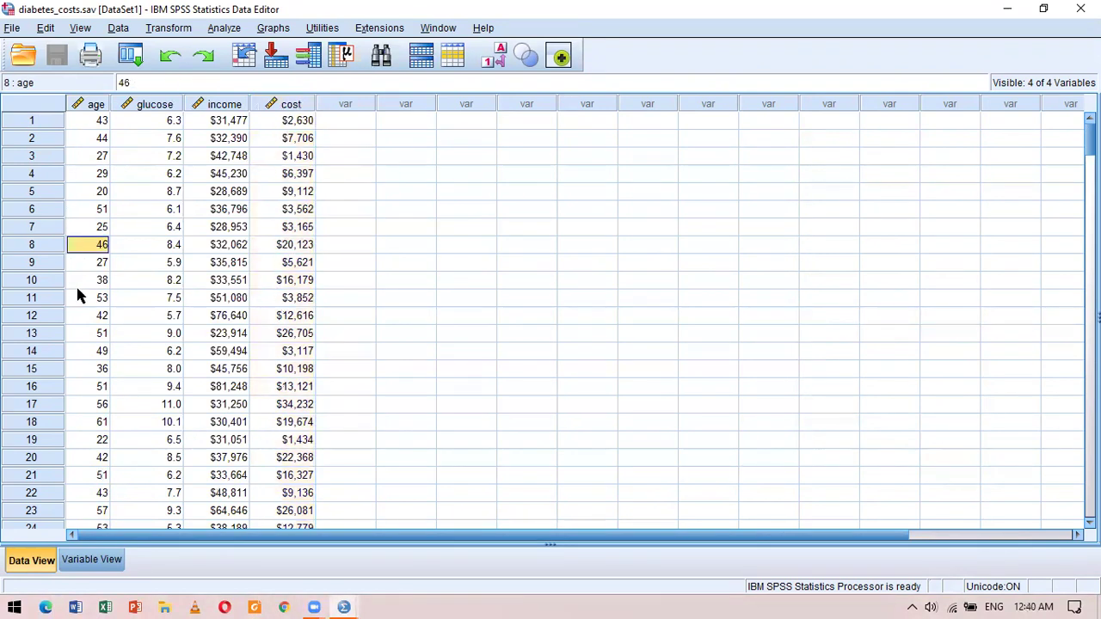
pyautogui.hotkey('ctrl', 'Down')
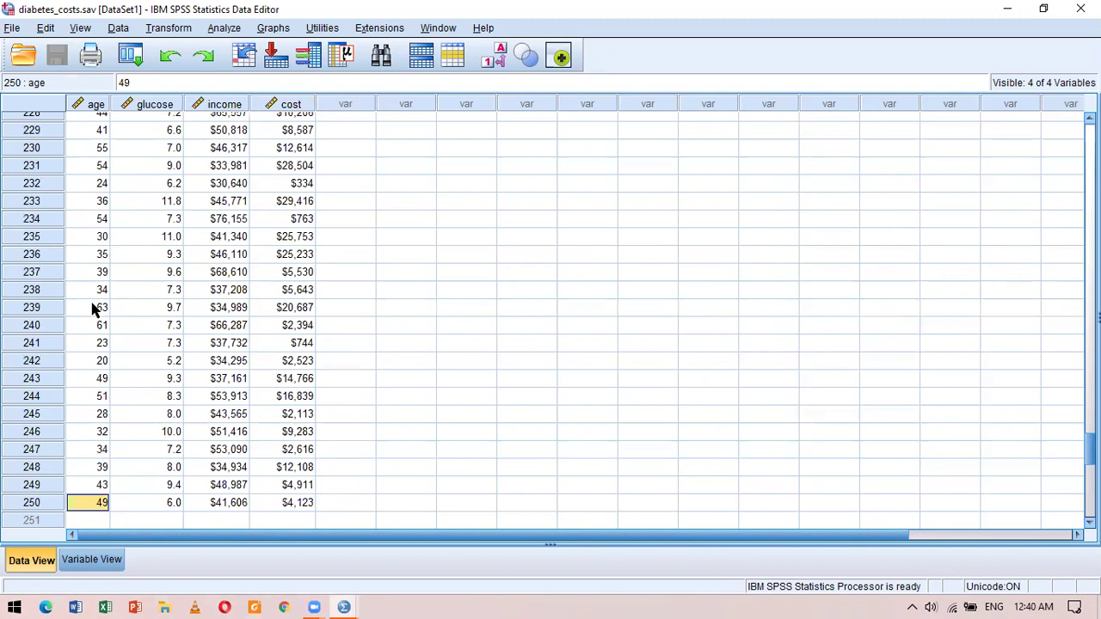
pyautogui.hotkey('ctrl', 'Up')
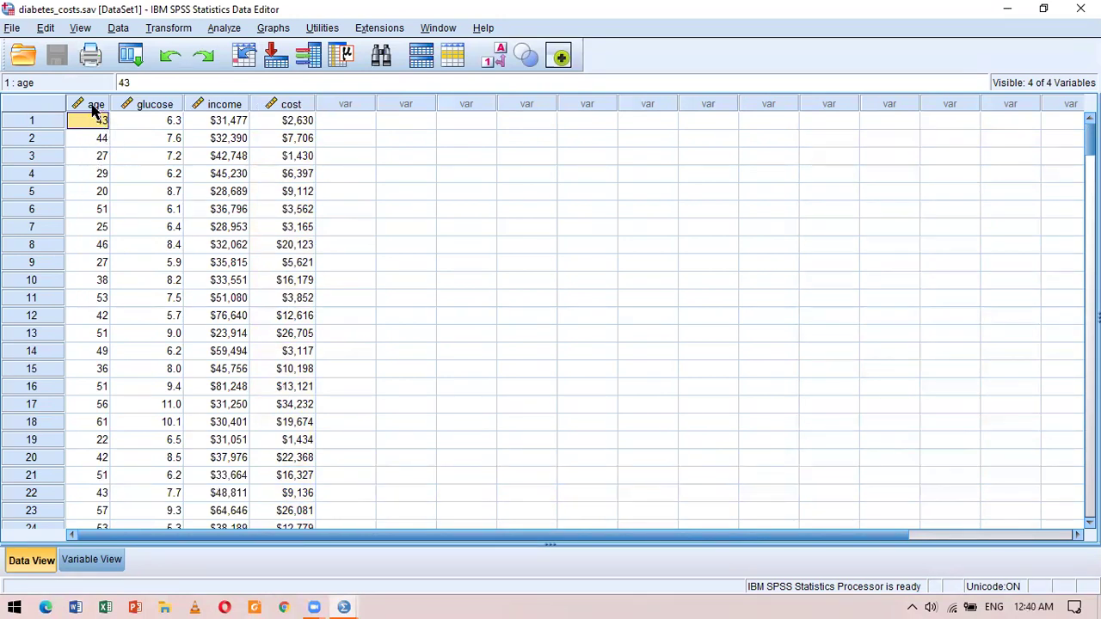
pyautogui.moveTo(94, 109)
pyautogui.moveTo(152, 104)
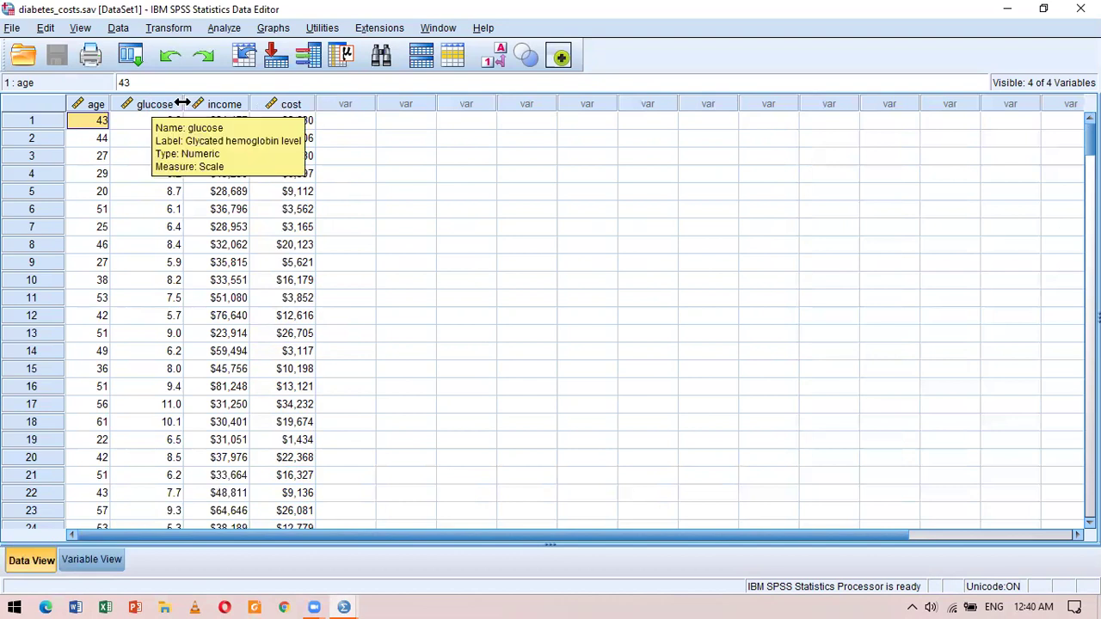
pyautogui.moveTo(213, 107)
pyautogui.moveTo(265, 107)
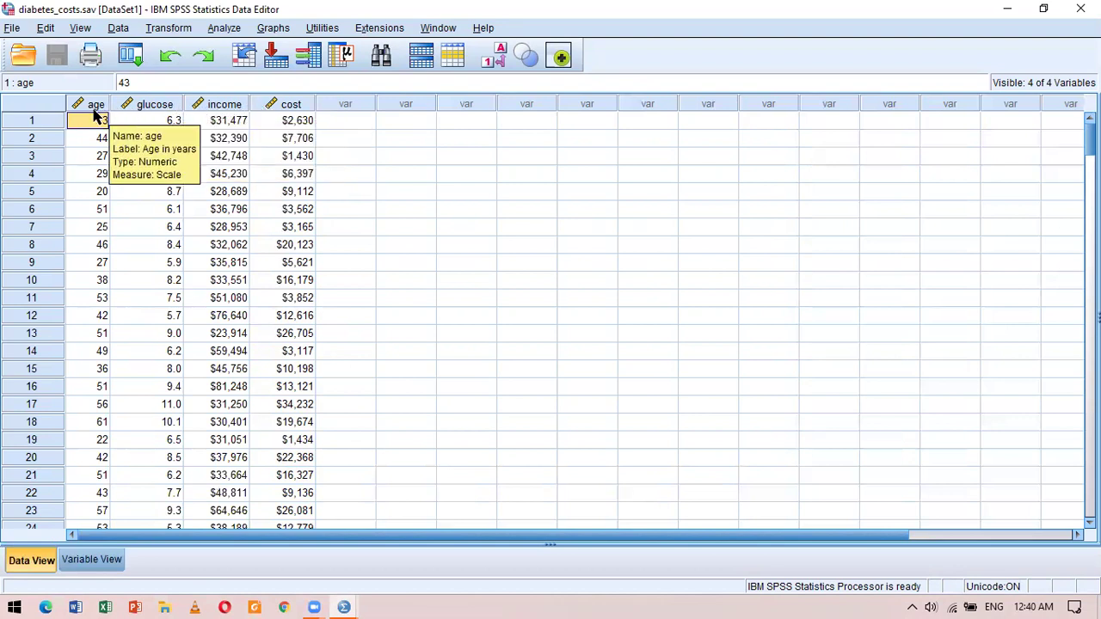
# - Widen the Label column in Variable View to fit the full variable labels, and return to Data View
pyautogui.click(98, 560)
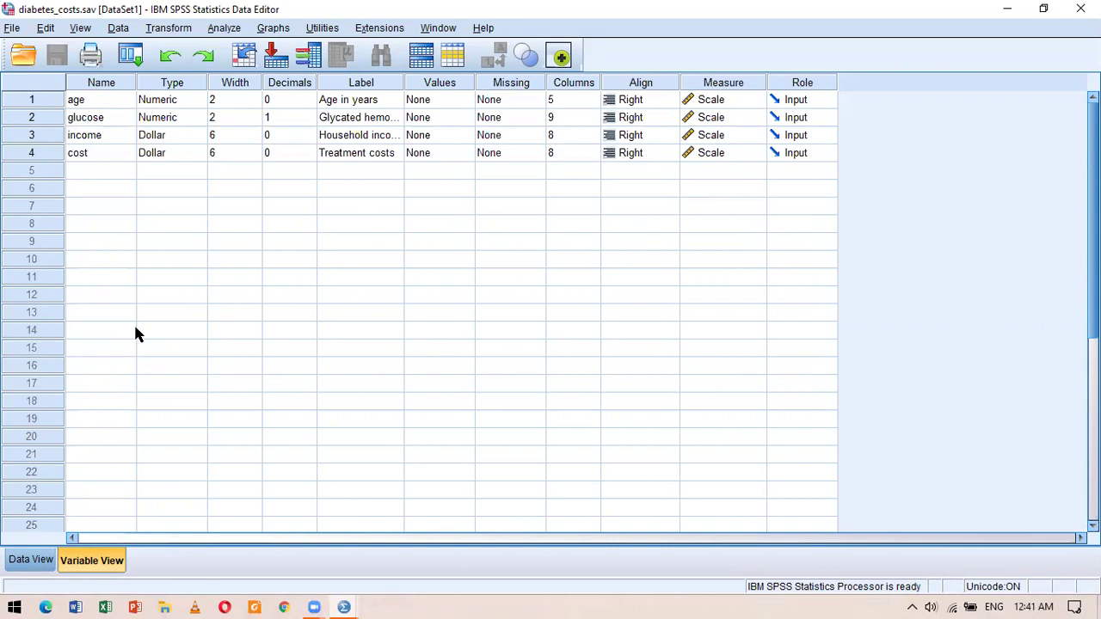
pyautogui.moveTo(404, 83); pyautogui.dragTo(479, 82)
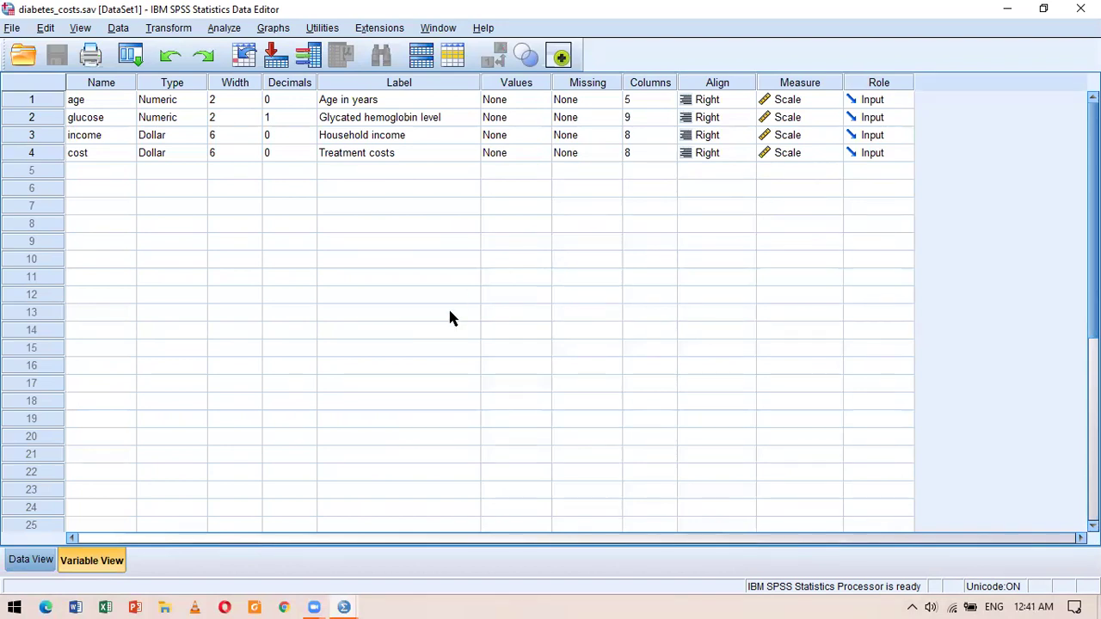
pyautogui.click(33, 560)
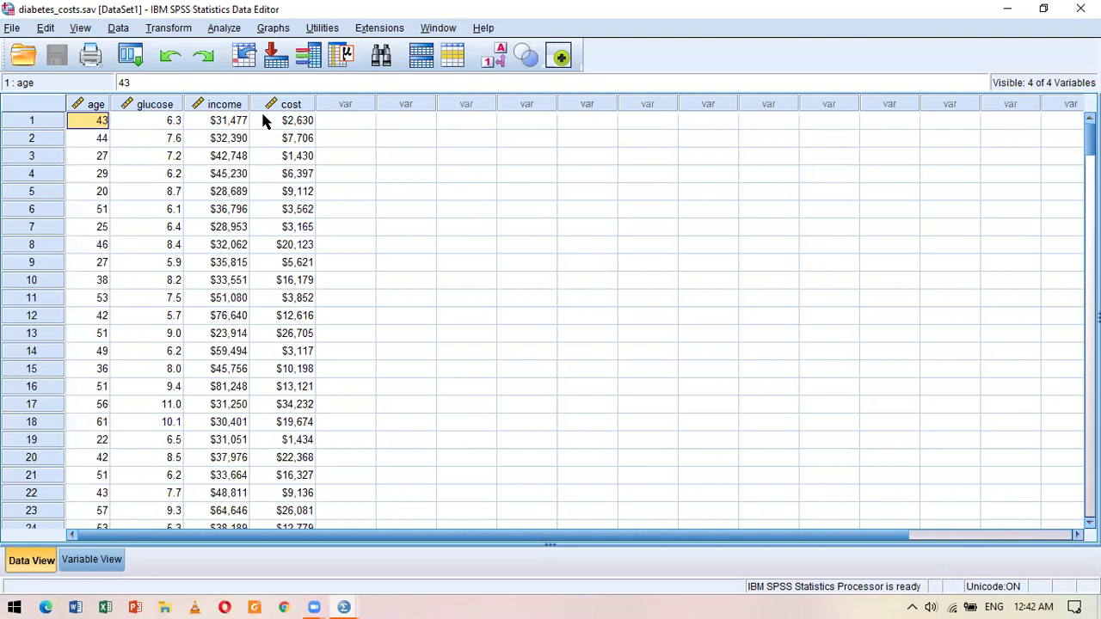
# - Open the Frequencies dialog for descriptive statistics and enlarge it so the full variable labels fit
pyautogui.click(219, 29)
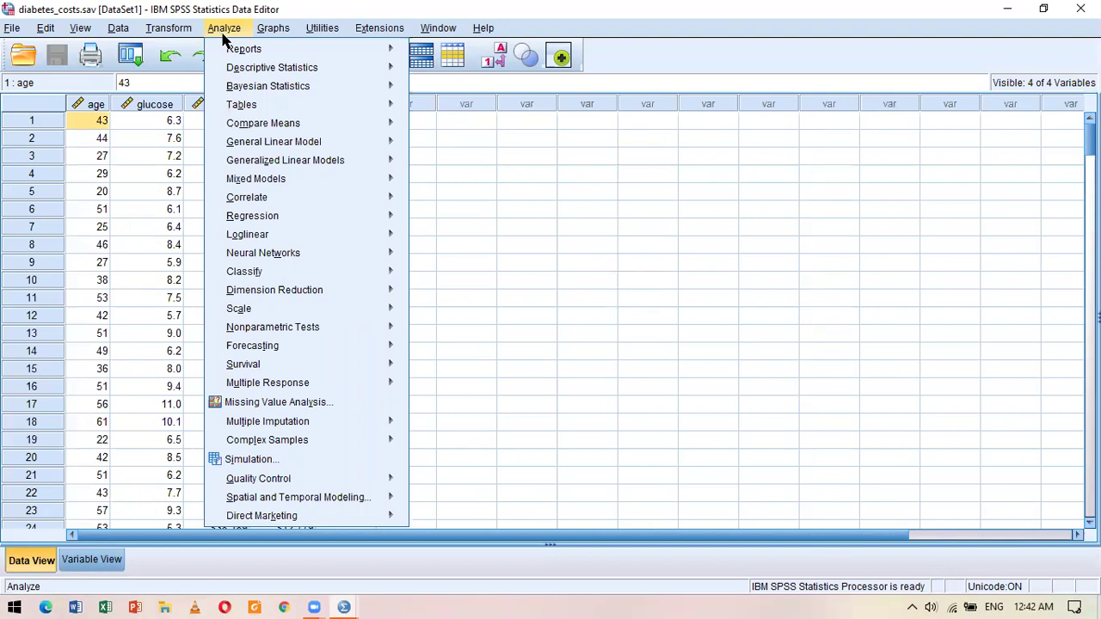
pyautogui.moveTo(269, 73)
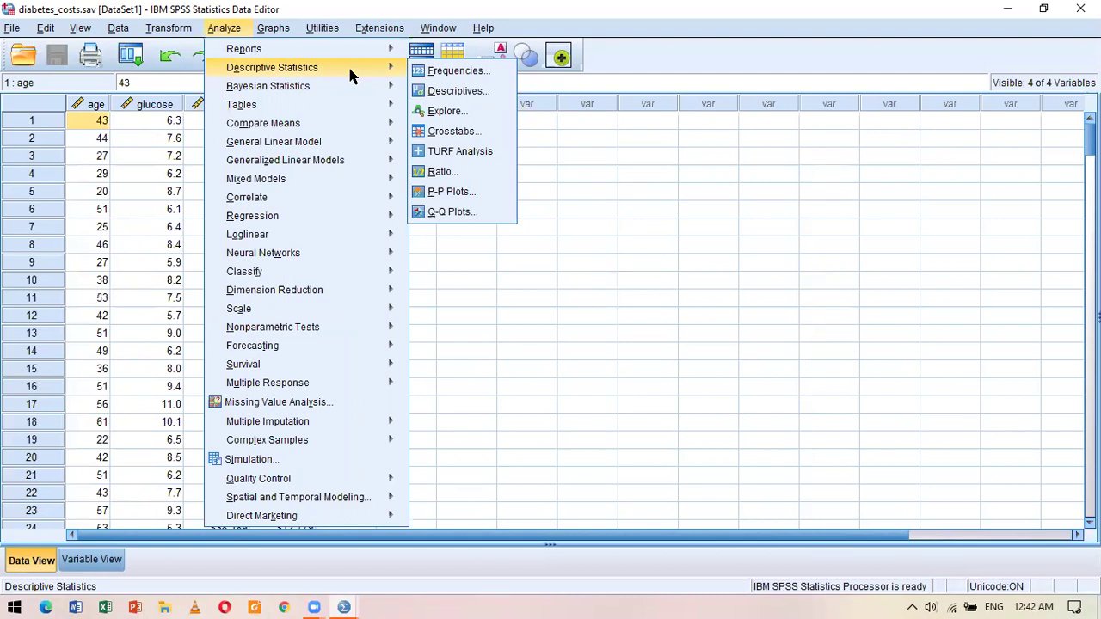
pyautogui.click(429, 74)
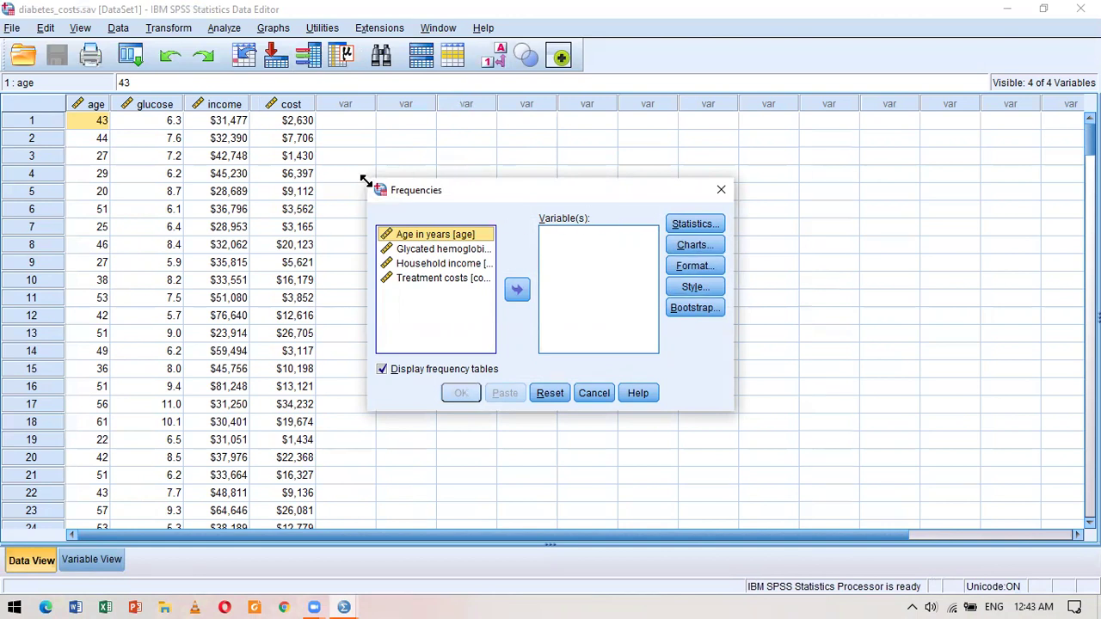
pyautogui.moveTo(365, 182); pyautogui.dragTo(233, 117)
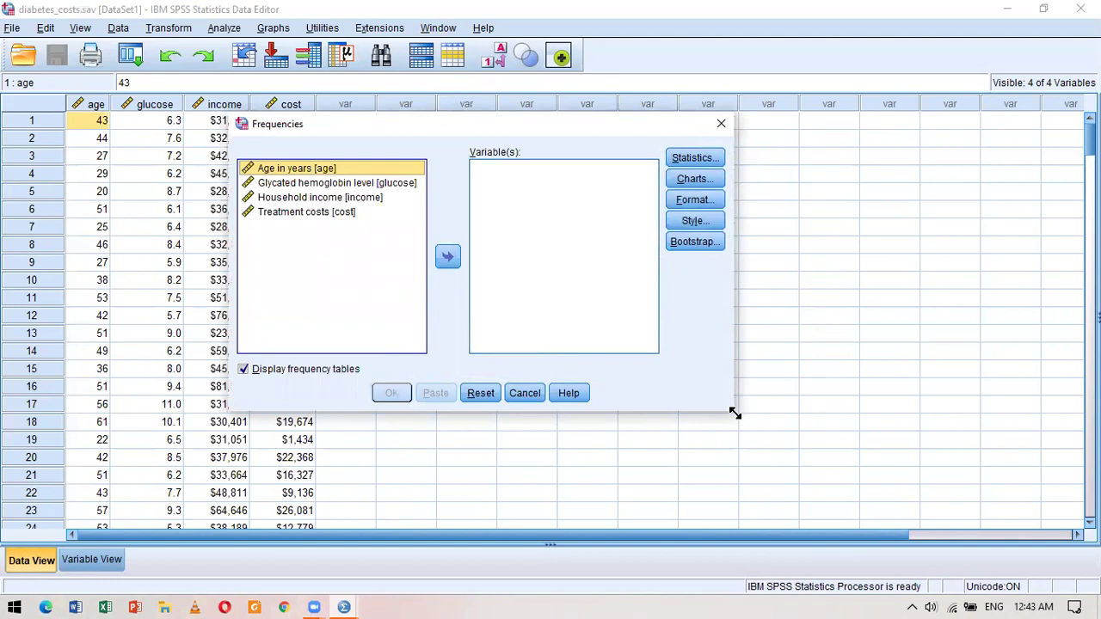
pyautogui.moveTo(733, 413); pyautogui.dragTo(900, 467)
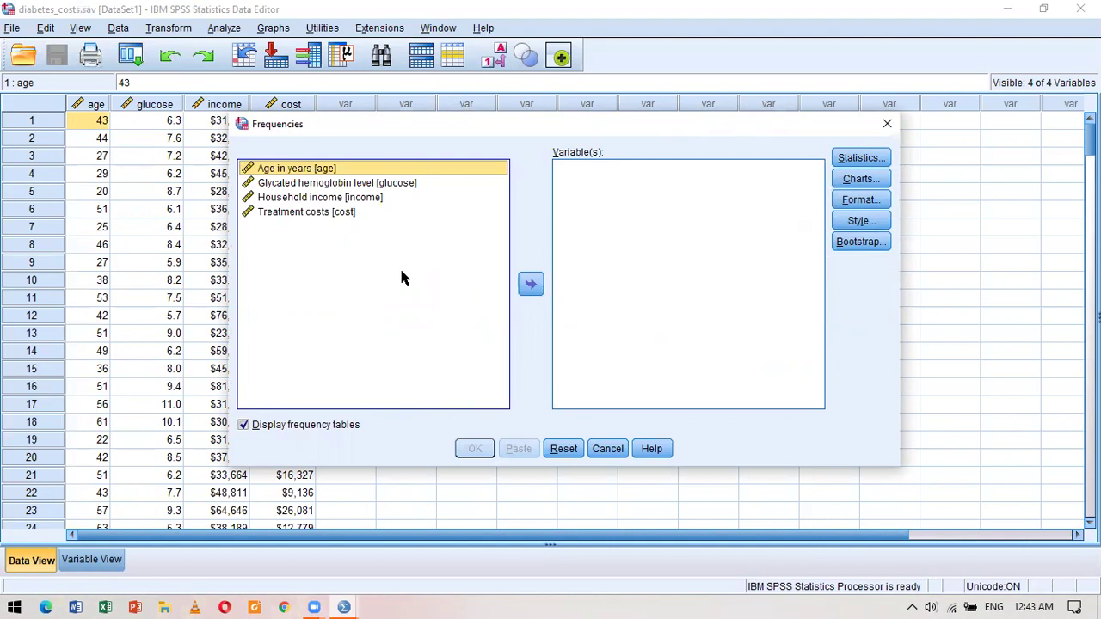
# - Add the Age in years variable to the Frequencies analysis variables
pyautogui.click(318, 184)
pyautogui.click(308, 198)
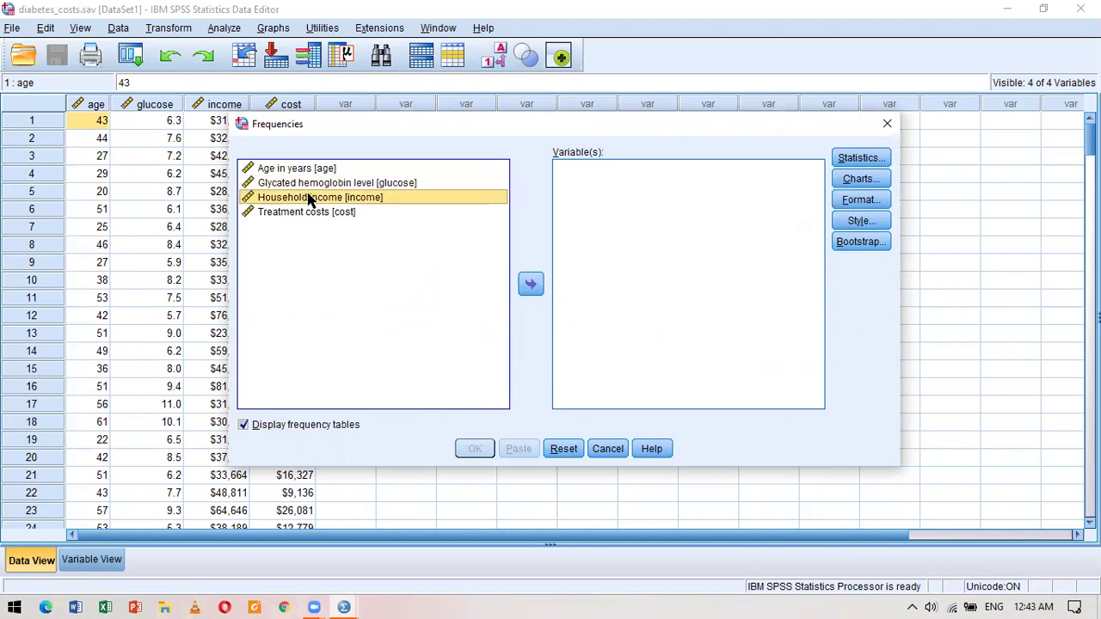
pyautogui.click(304, 183)
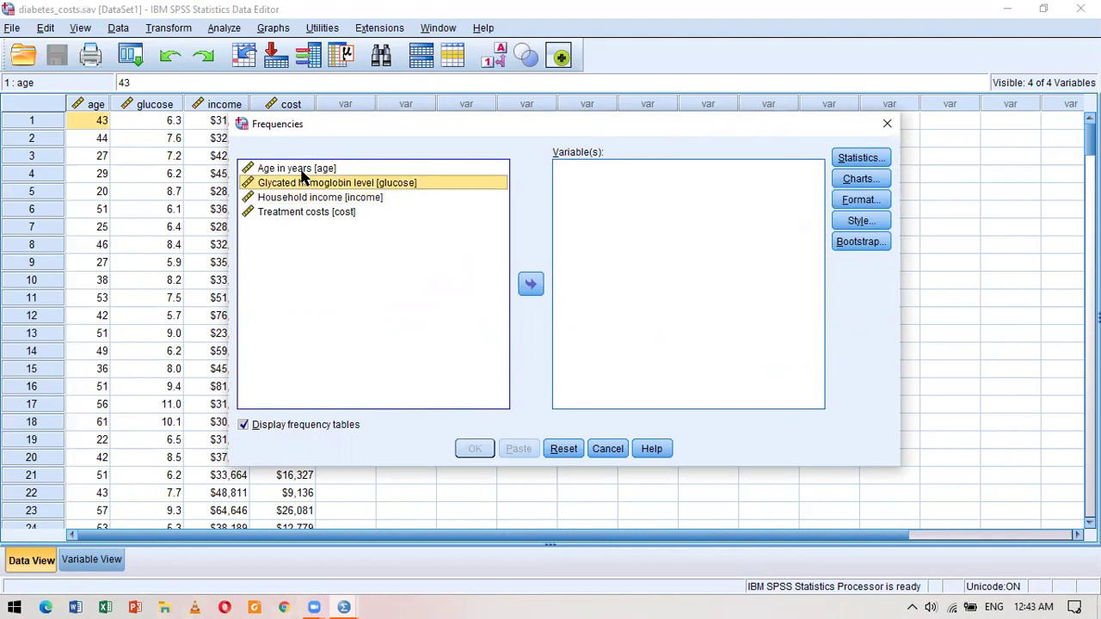
pyautogui.click(302, 172)
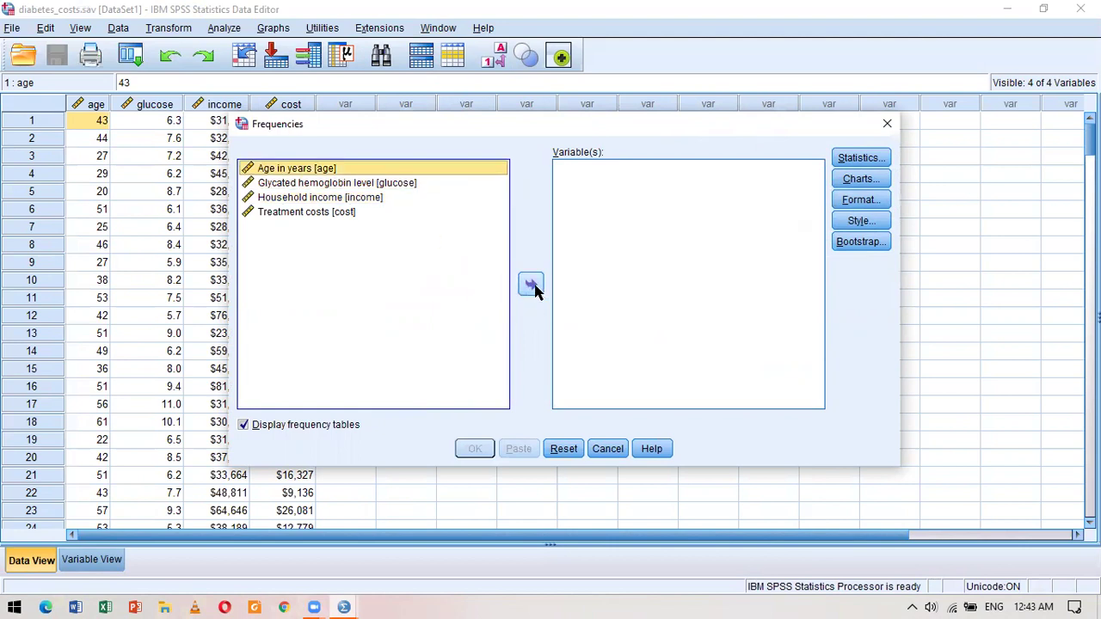
pyautogui.click(530, 286)
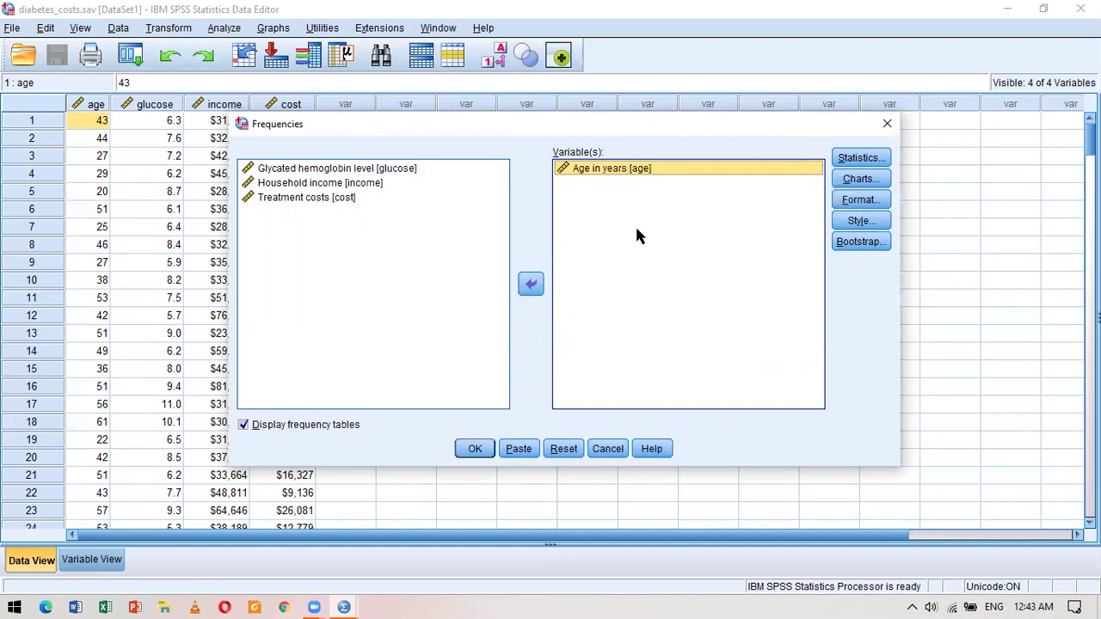
# - Add the glucose, income and cost variables to the analysis list together and move them back out
pyautogui.click(390, 229)
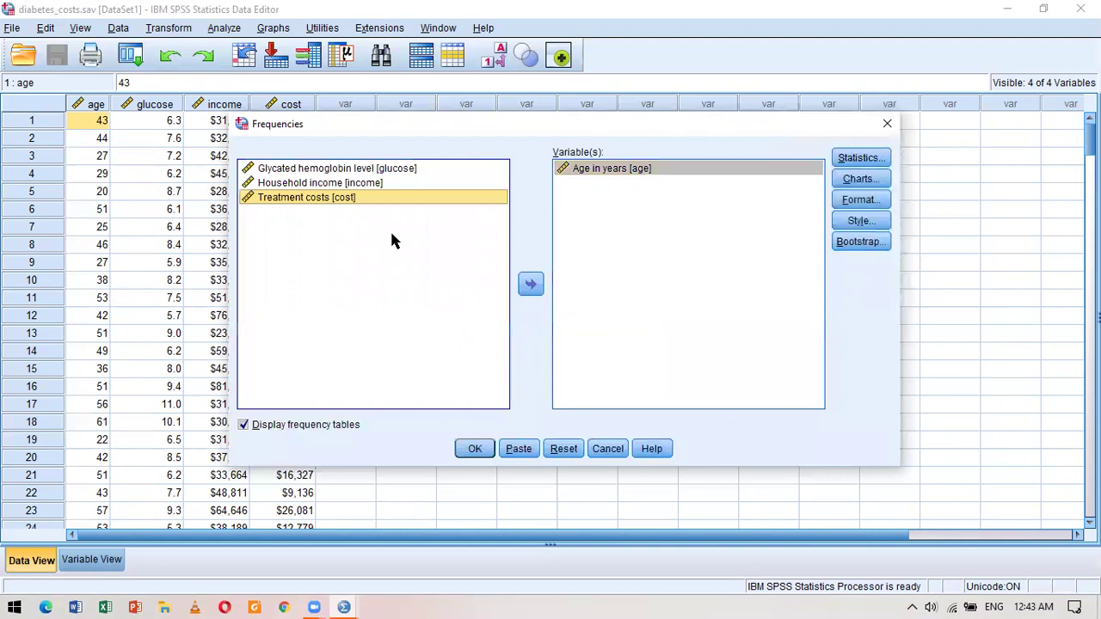
pyautogui.hotkey('ctrl', 'a')
pyautogui.click(527, 288)
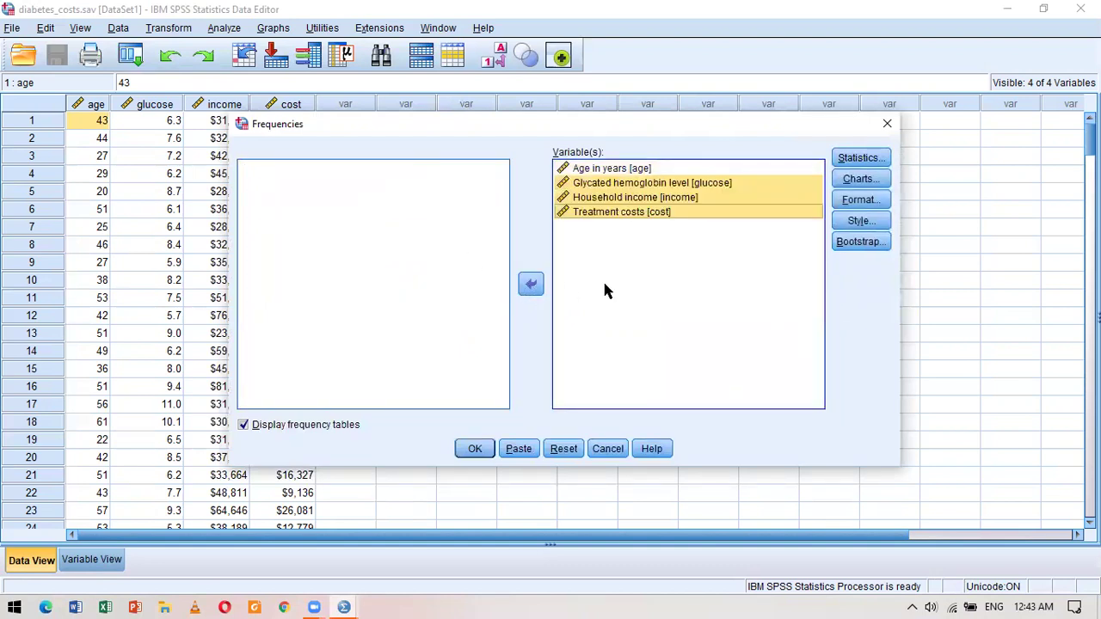
pyautogui.click(531, 285)
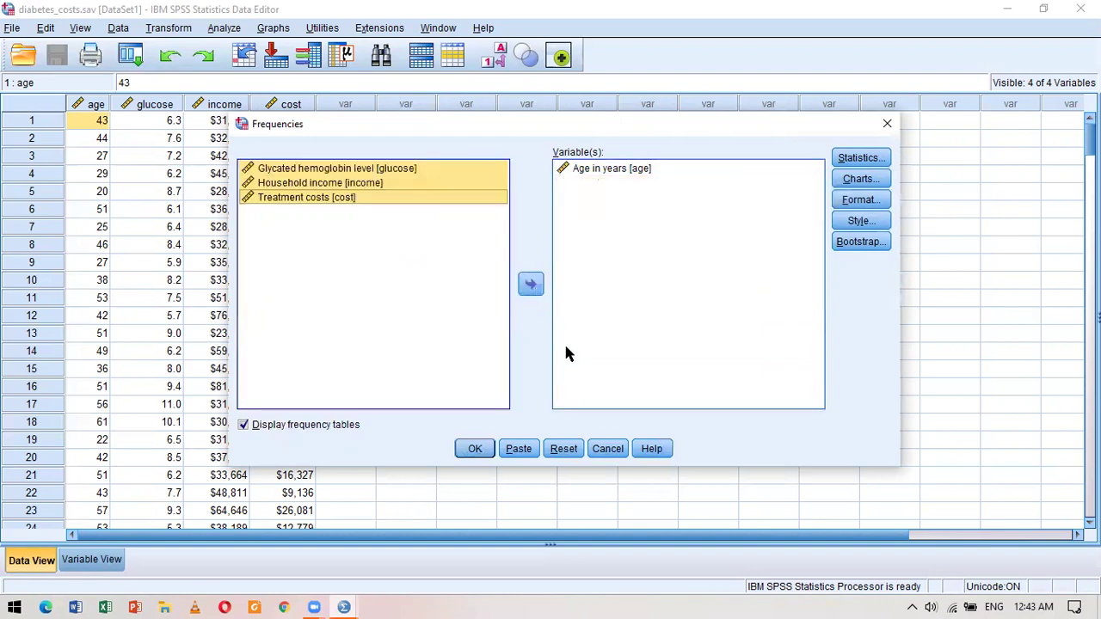
pyautogui.click(608, 348)
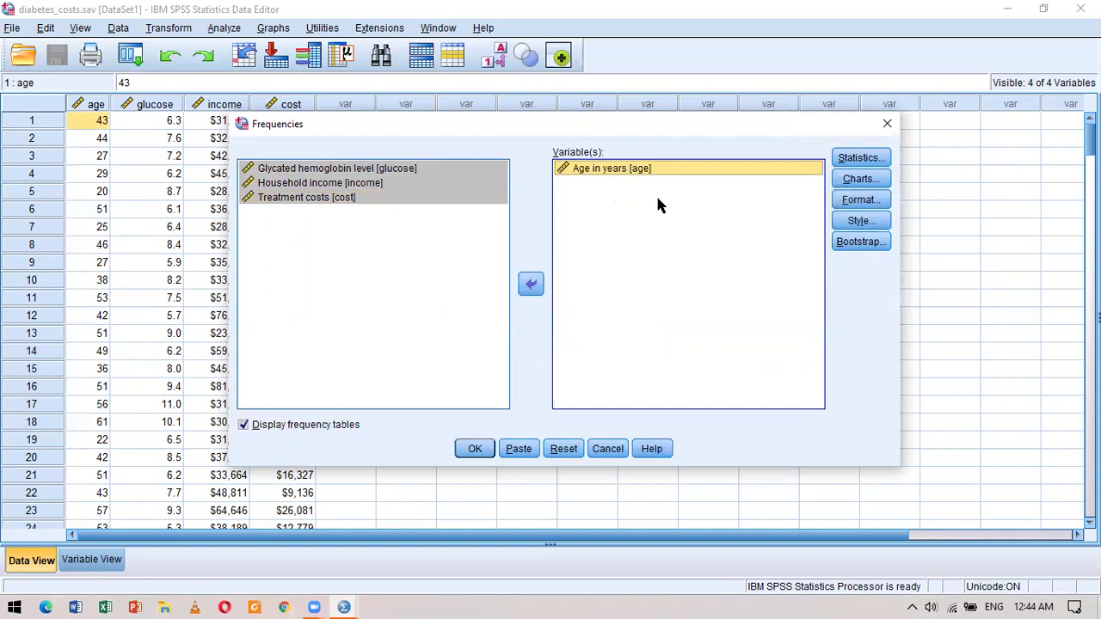
# - Open the statistics options for the Frequencies analysis of age
pyautogui.click(850, 159)
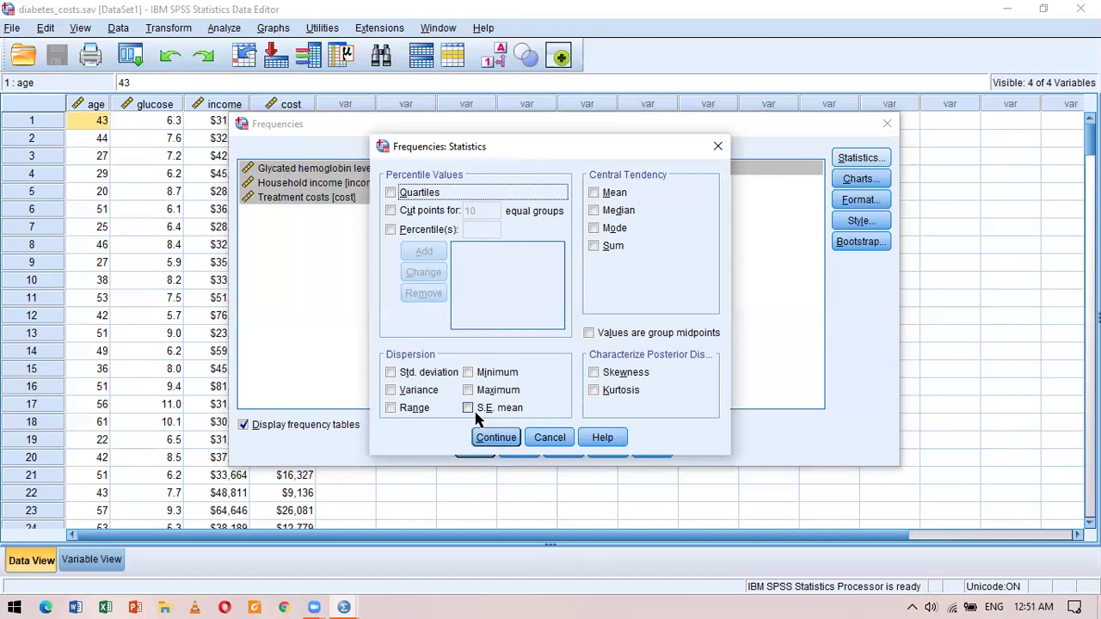
pyautogui.click(434, 216)
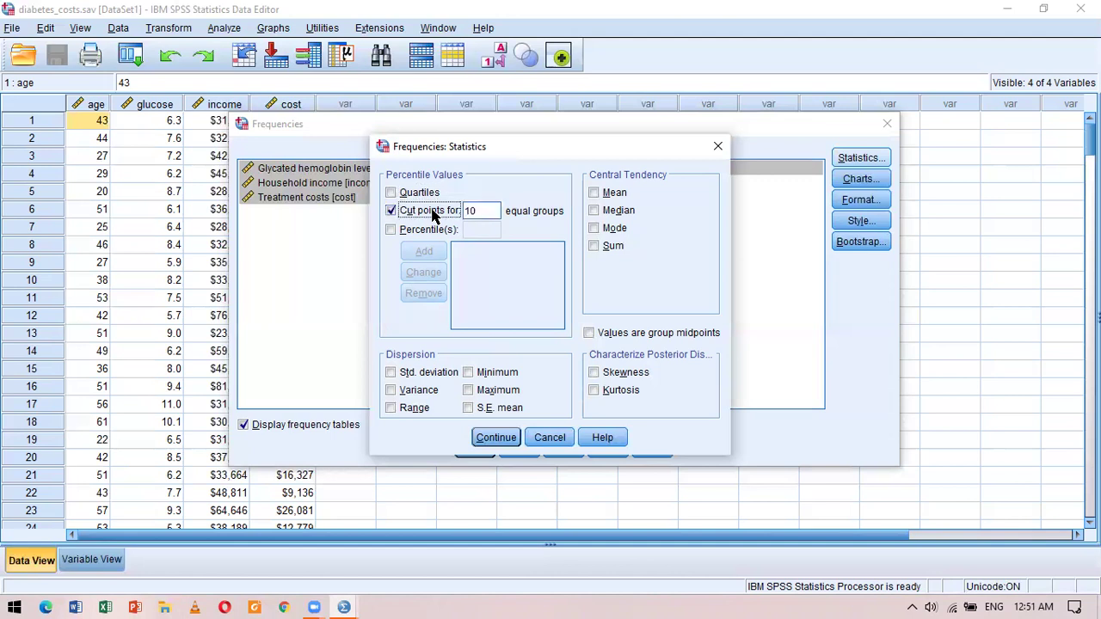
pyautogui.click(418, 214)
pyautogui.click(402, 231)
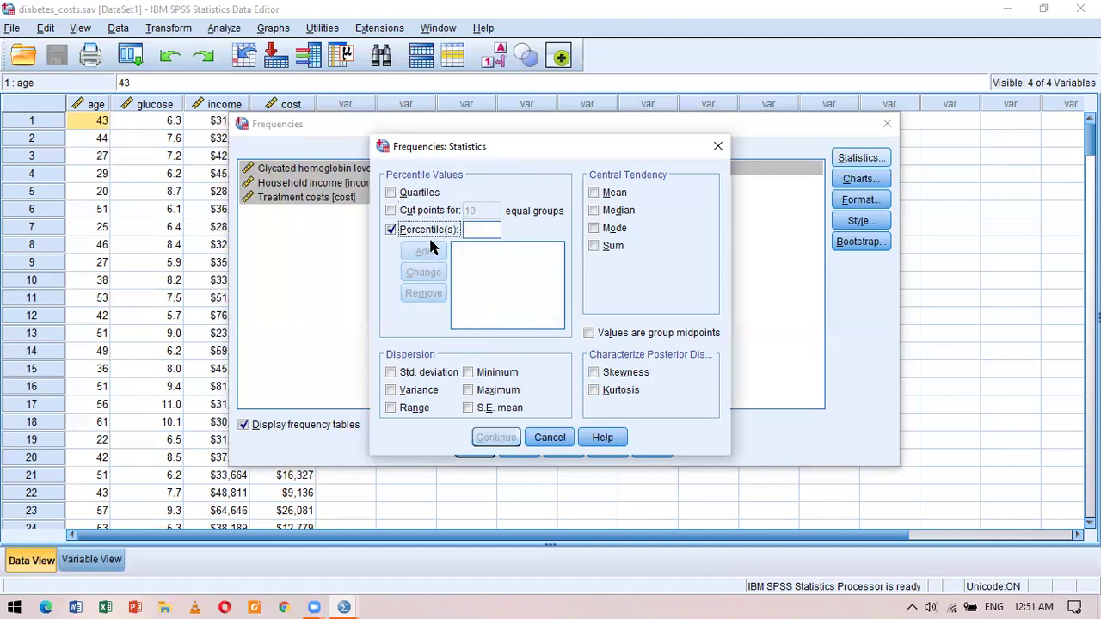
pyautogui.click(435, 231)
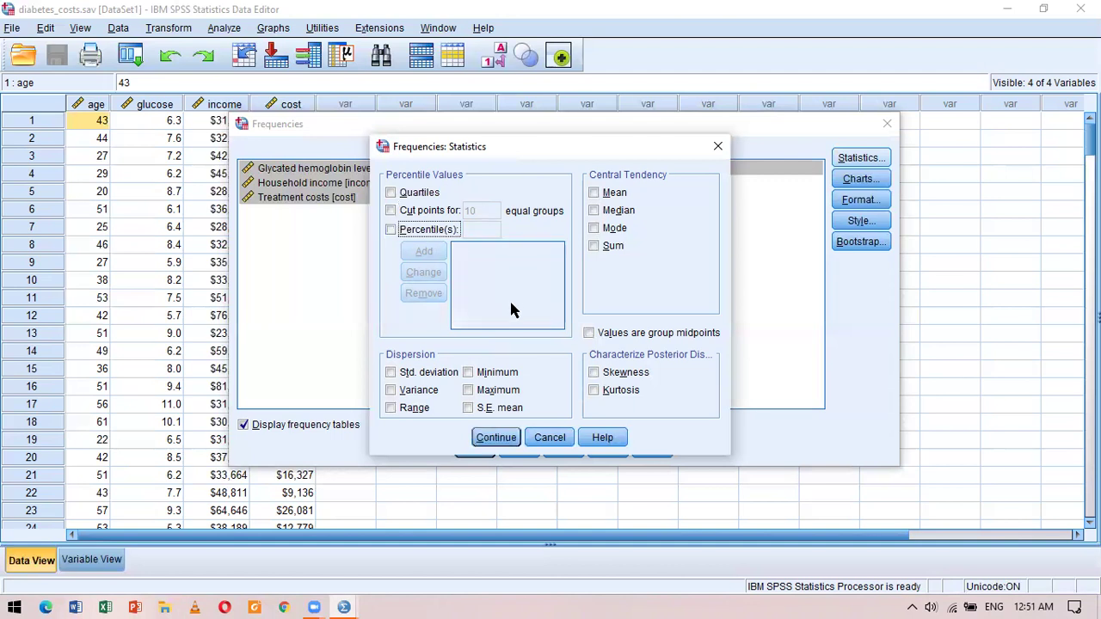
# - Include the mean, median, mode and sum as central tendency statistics
pyautogui.click(595, 192)
pyautogui.click(596, 213)
pyautogui.click(595, 228)
pyautogui.click(595, 246)
# - Include standard deviation, variance, range, minimum, maximum and S.E. mean, plus skewness and kurtosis
pyautogui.click(391, 373)
pyautogui.click(390, 390)
pyautogui.click(391, 408)
pyautogui.click(468, 372)
pyautogui.click(468, 391)
pyautogui.click(469, 409)
pyautogui.click(594, 373)
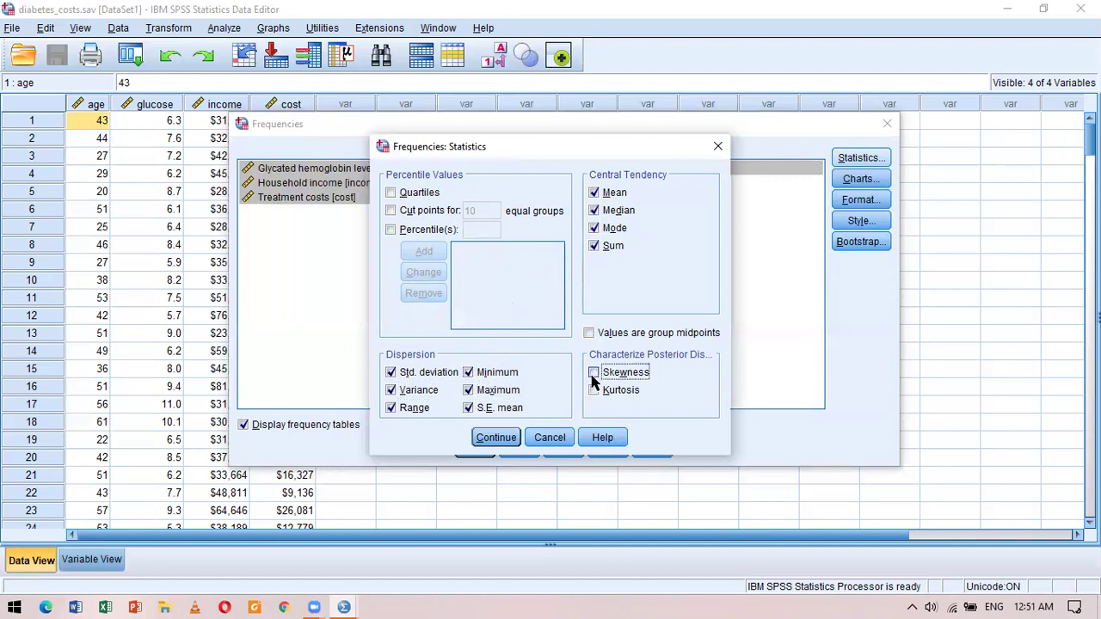
pyautogui.click(593, 390)
# - Request quartiles and the 85th and 95th percentiles, and run the Frequencies analysis on age
pyautogui.click(390, 192)
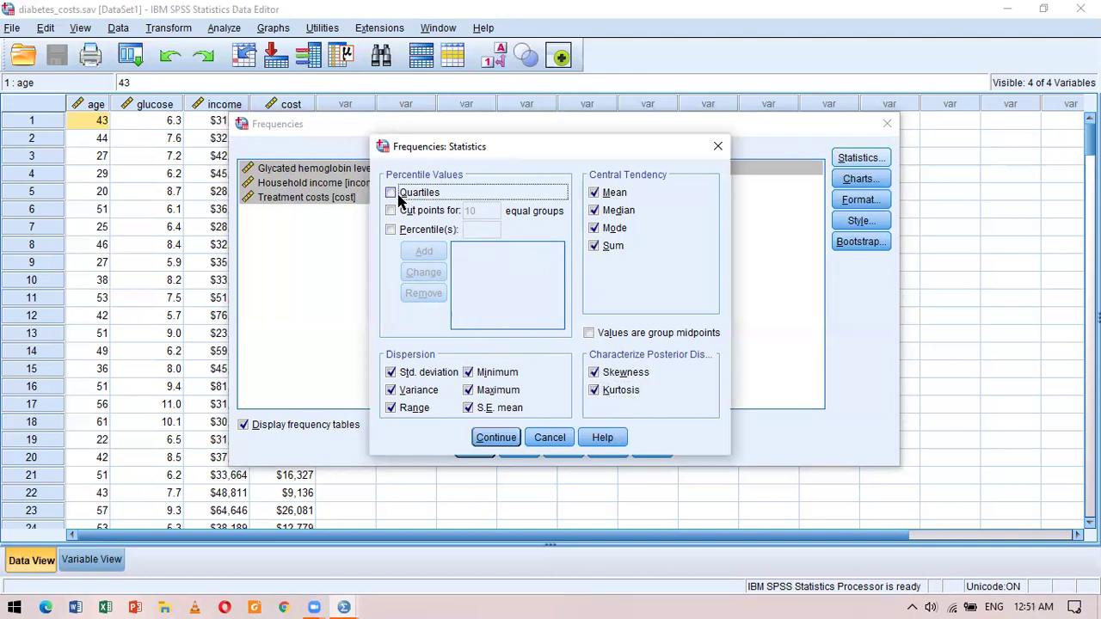
pyautogui.click(391, 230)
pyautogui.click(471, 231)
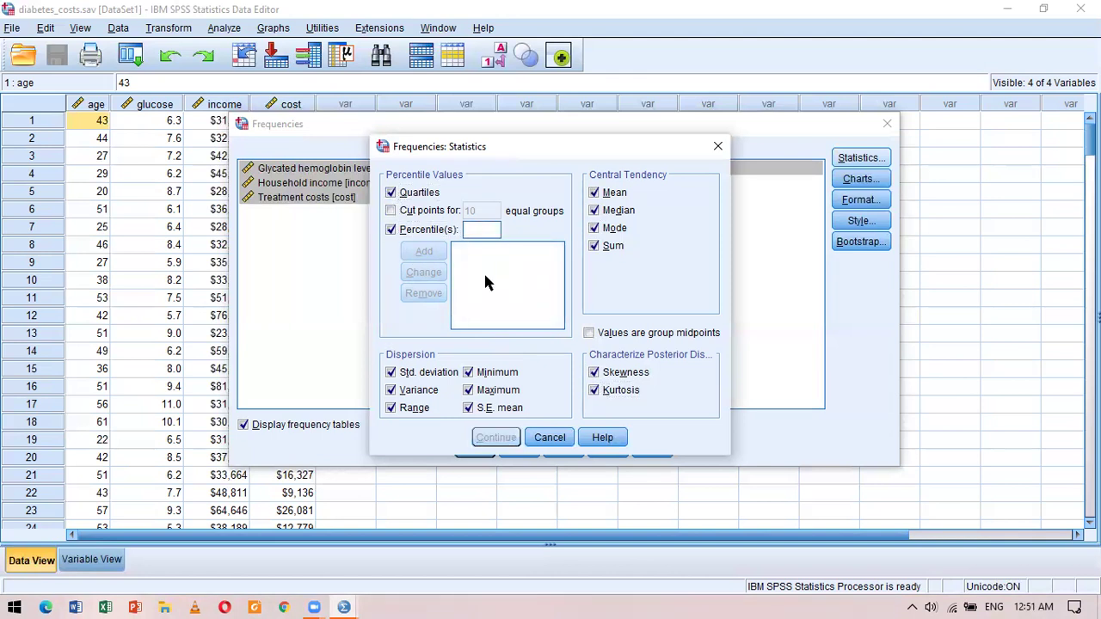
pyautogui.write('80')
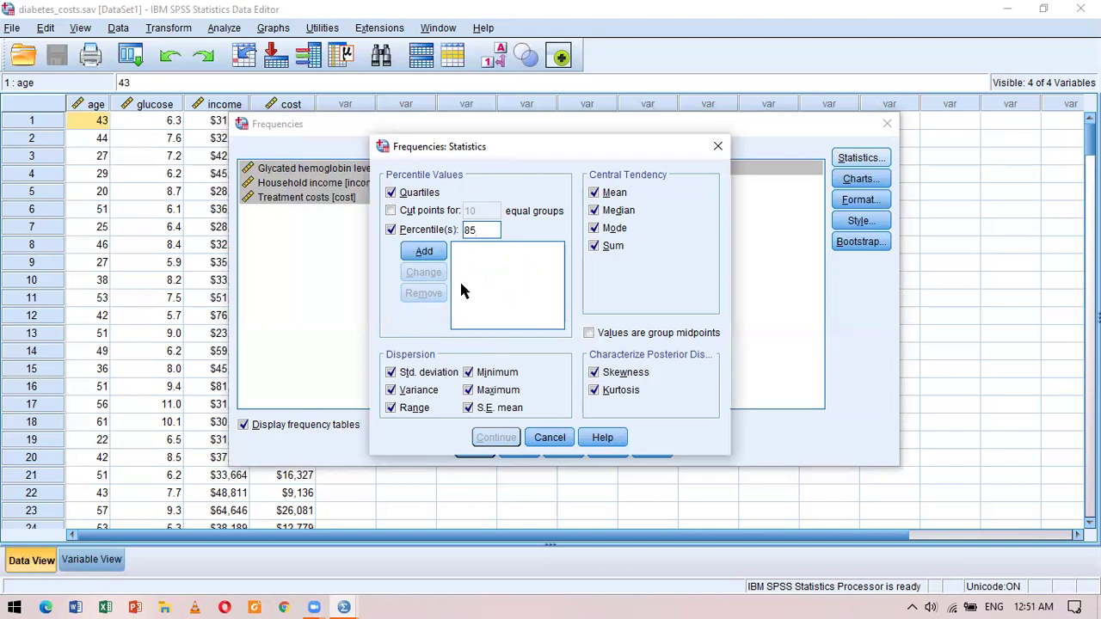
pyautogui.click(435, 258)
pyautogui.click(474, 229)
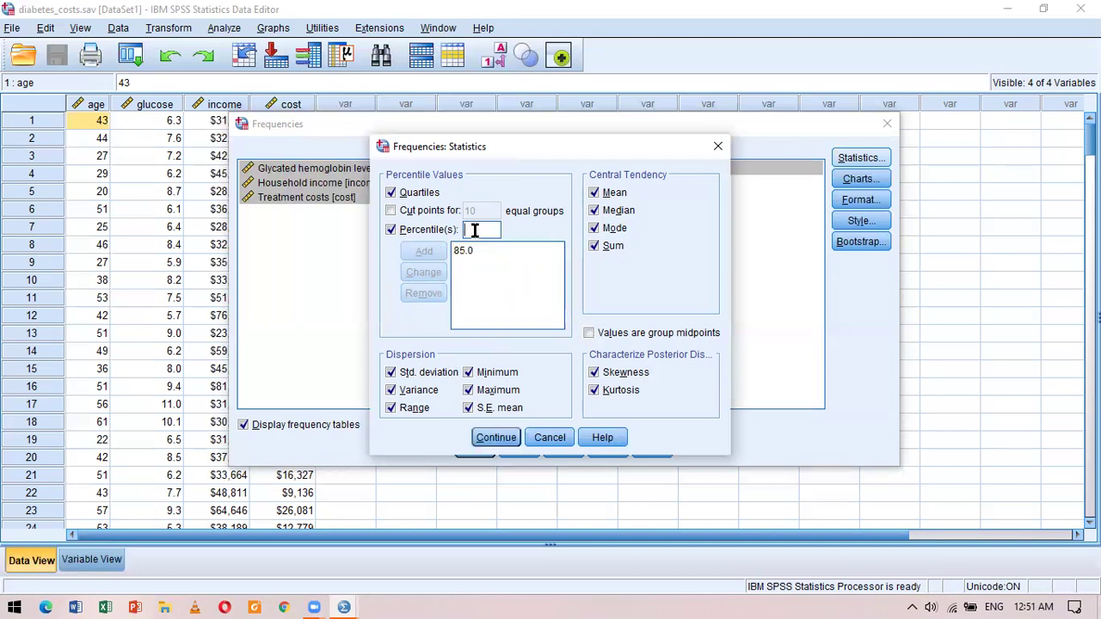
pyautogui.write('95')
pyautogui.click(428, 258)
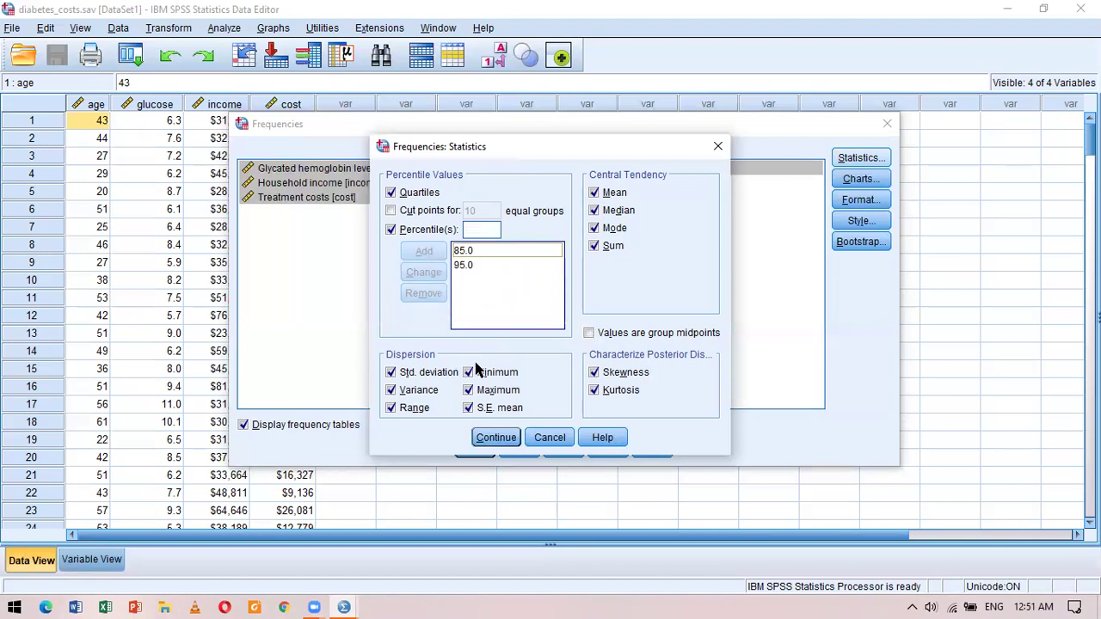
pyautogui.click(497, 435)
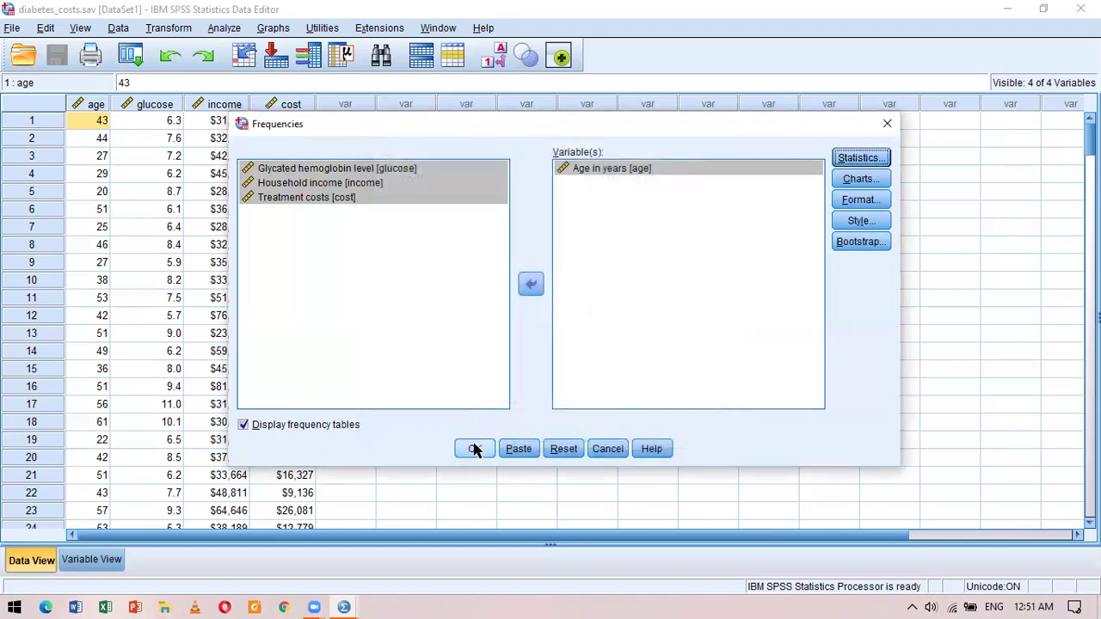
pyautogui.click(474, 447)
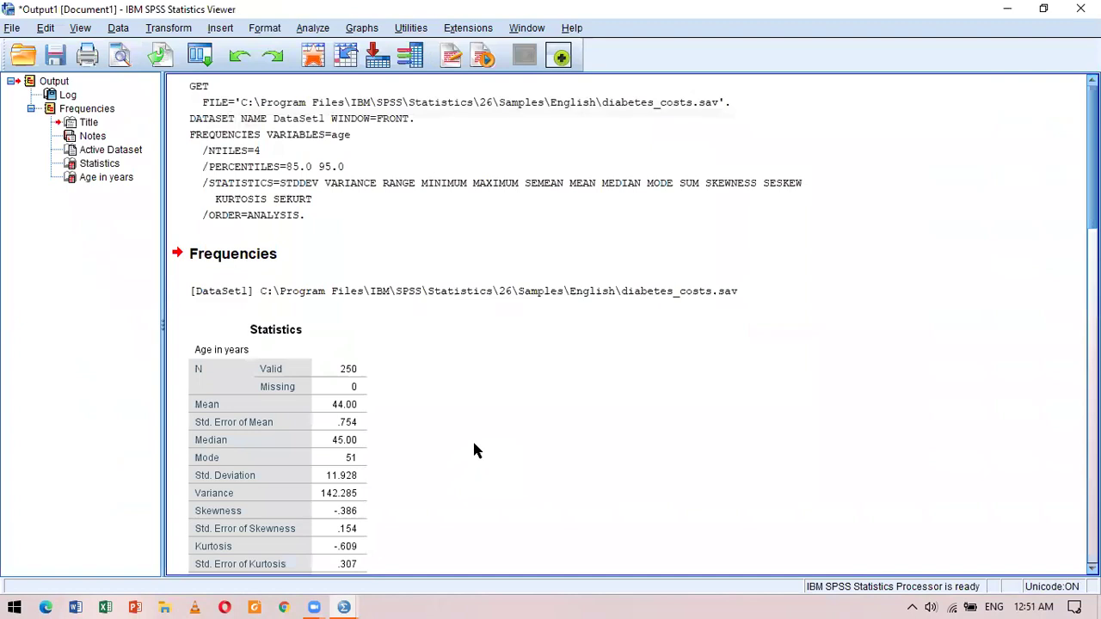
# - Examine the Statistics table for Age in years, from the valid cases down to the percentiles
pyautogui.scroll(-5, 474, 449)
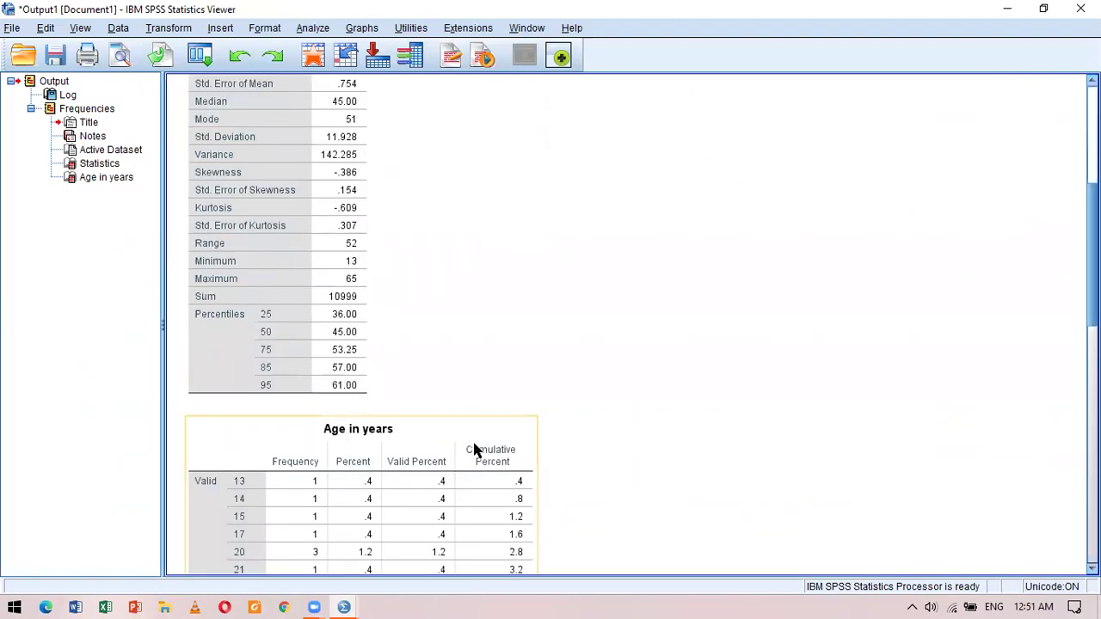
pyautogui.scroll(3, 474, 449)
pyautogui.click(354, 263)
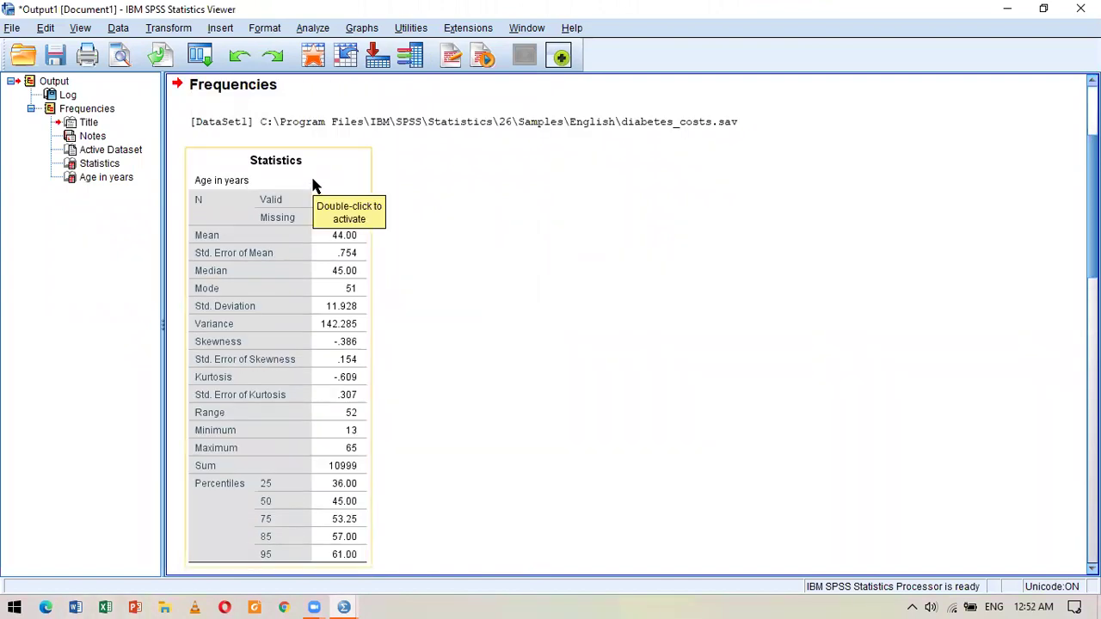
pyautogui.click(198, 207)
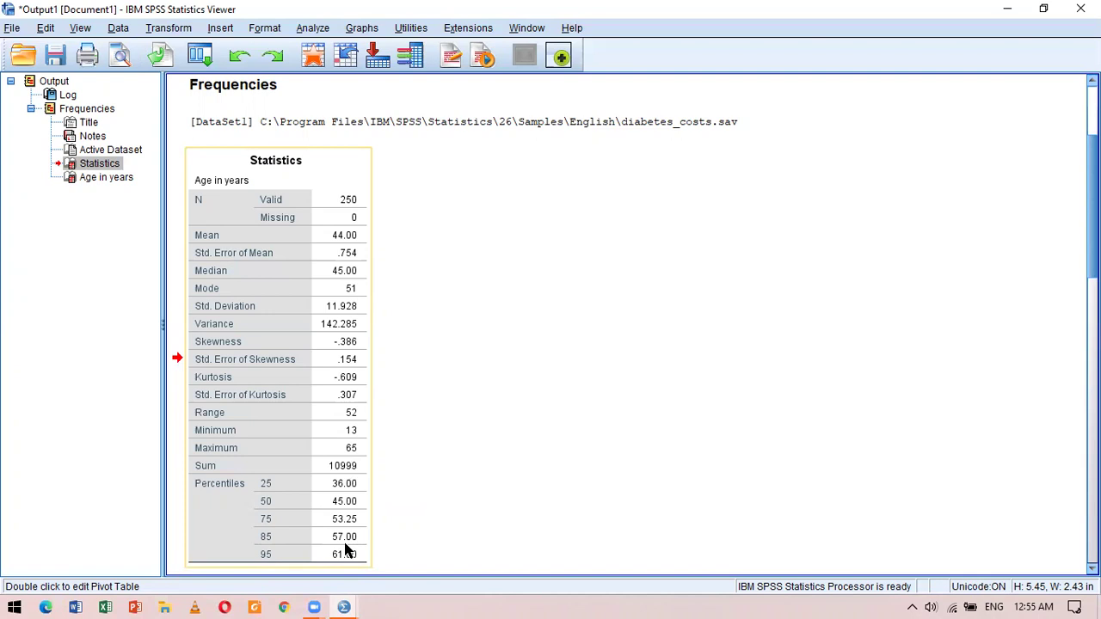
# - Examine the Age in years frequency table from the youngest age to the total row, including the valid and cumulative percentages
pyautogui.scroll(-10, 492, 480)
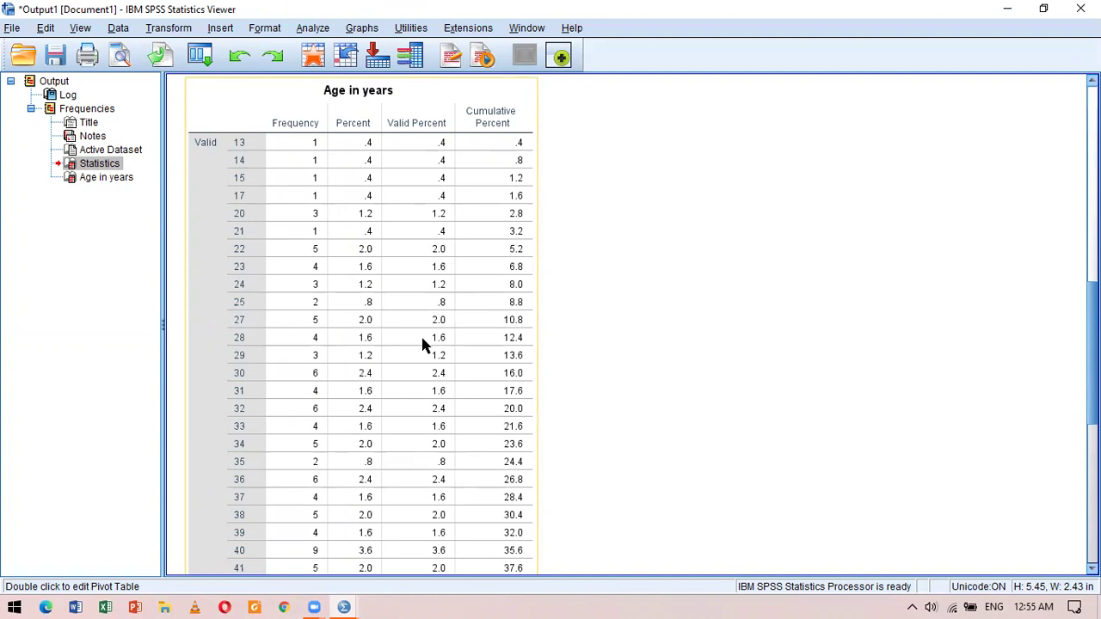
pyautogui.click(248, 150)
pyautogui.doubleClick(247, 145)
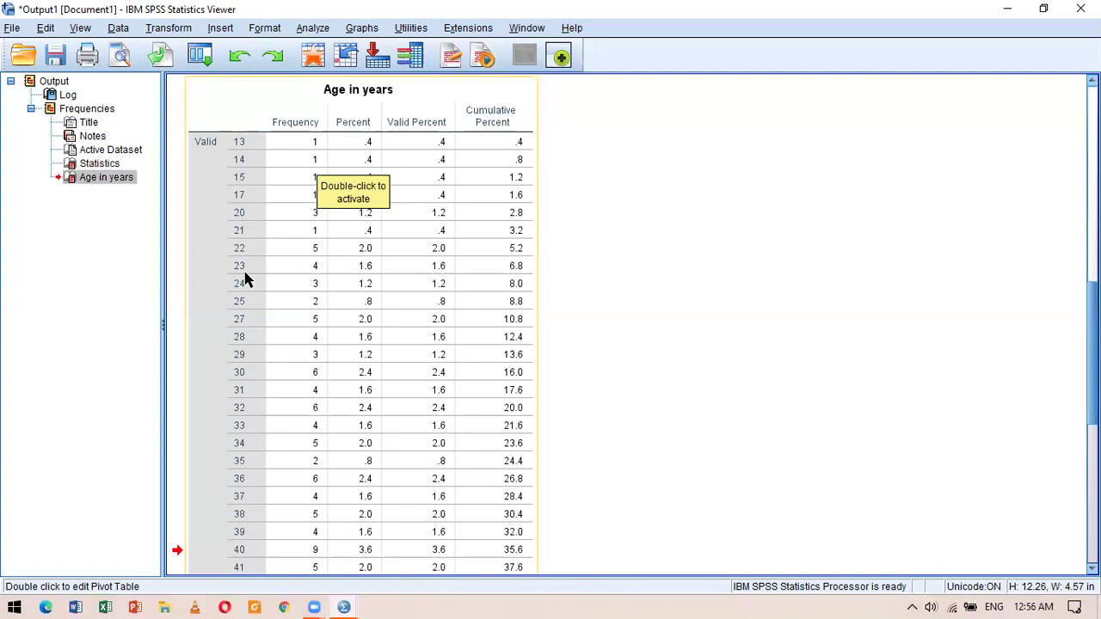
pyautogui.scroll(-9, 286, 280)
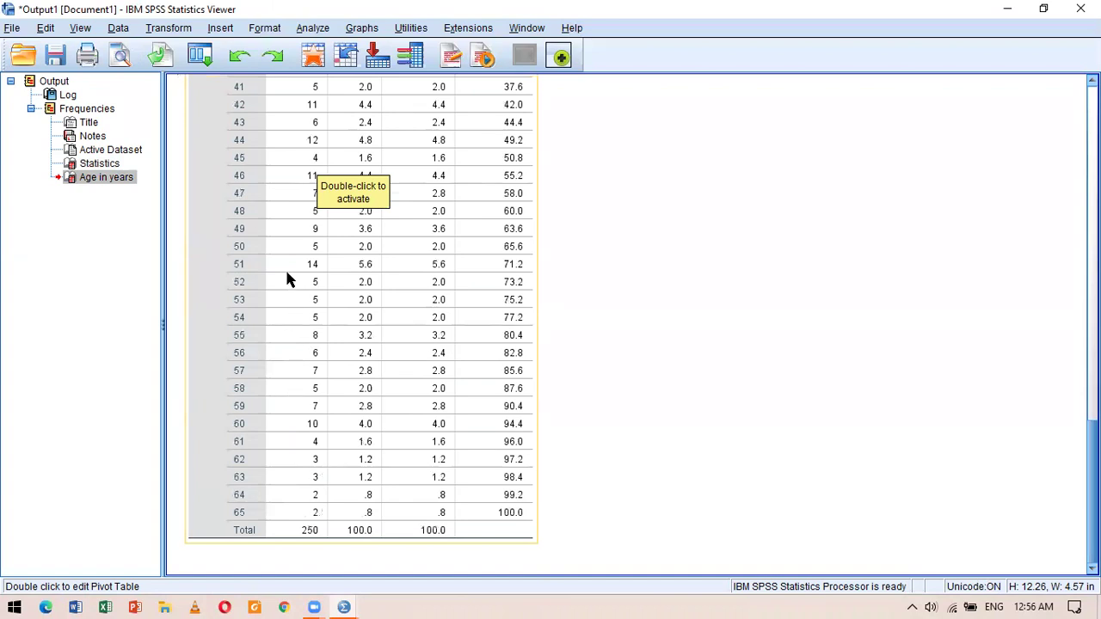
pyautogui.scroll(9, 287, 277)
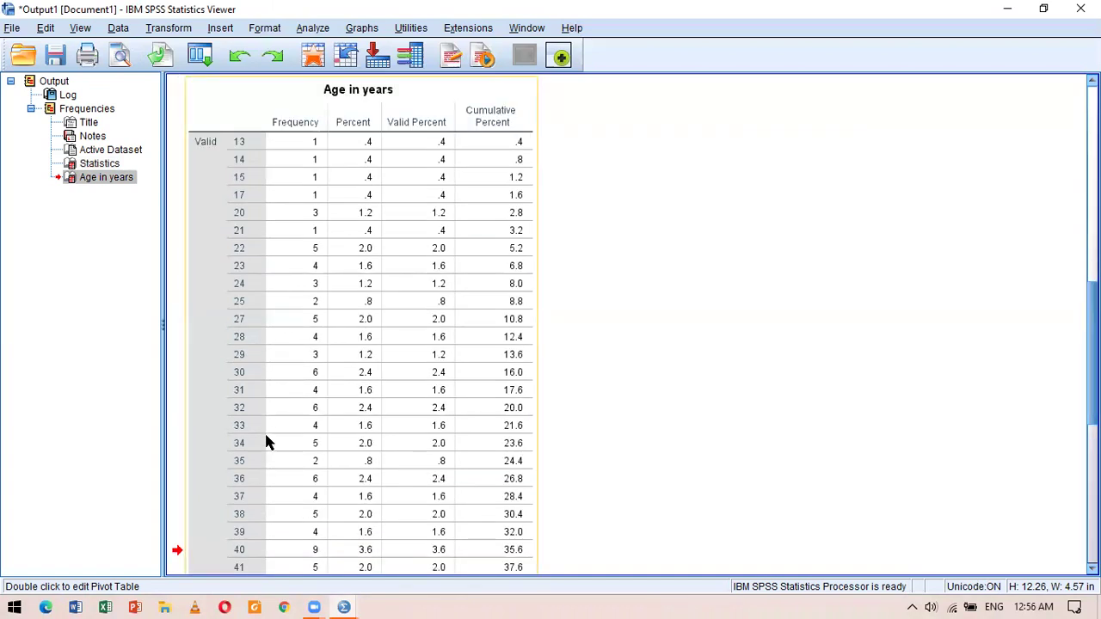
pyautogui.scroll(-3, 265, 442)
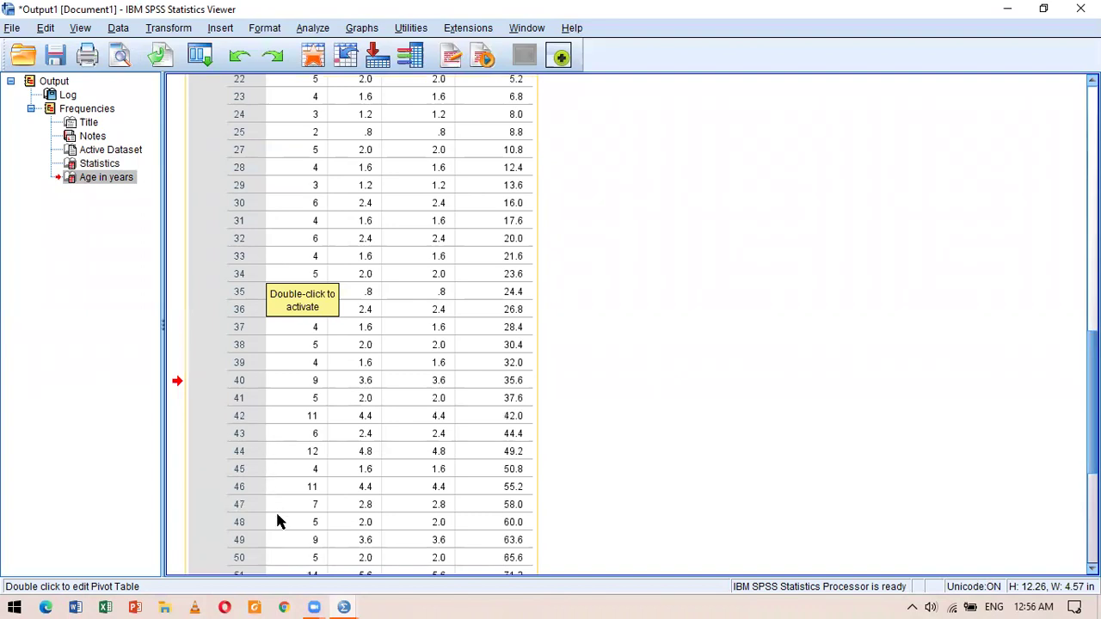
pyautogui.scroll(-6, 277, 520)
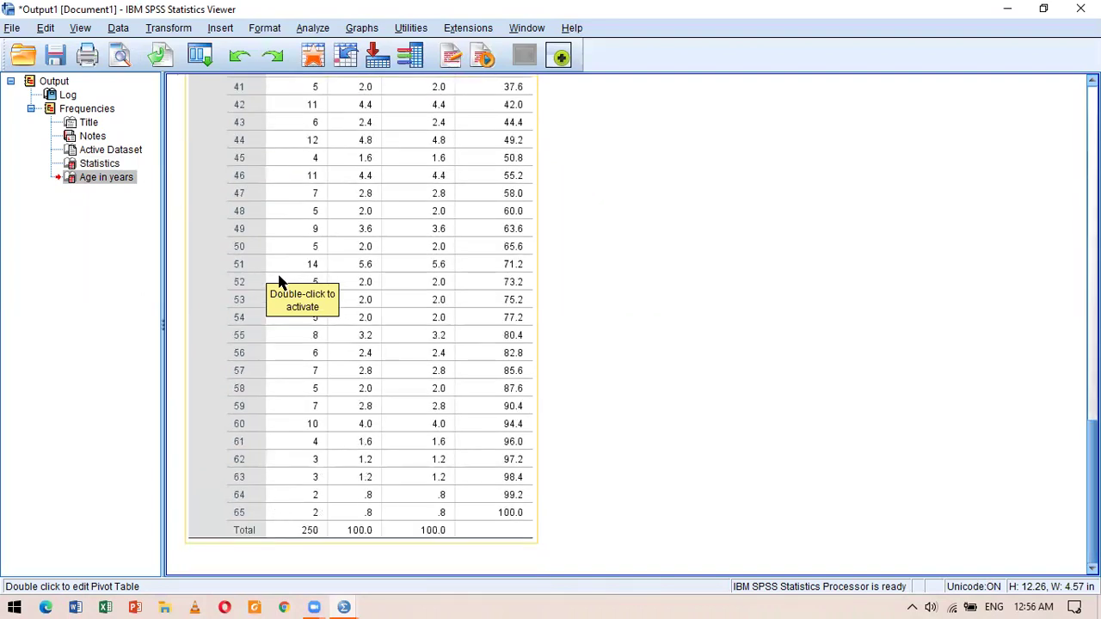
pyautogui.scroll(10, 352, 284)
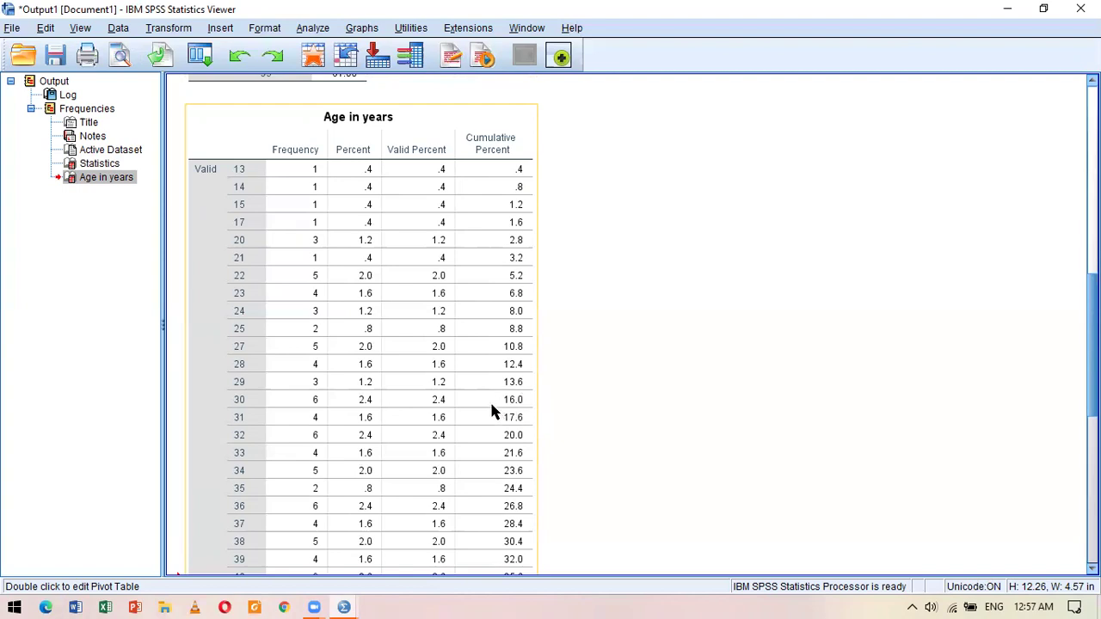
pyautogui.scroll(-10, 492, 411)
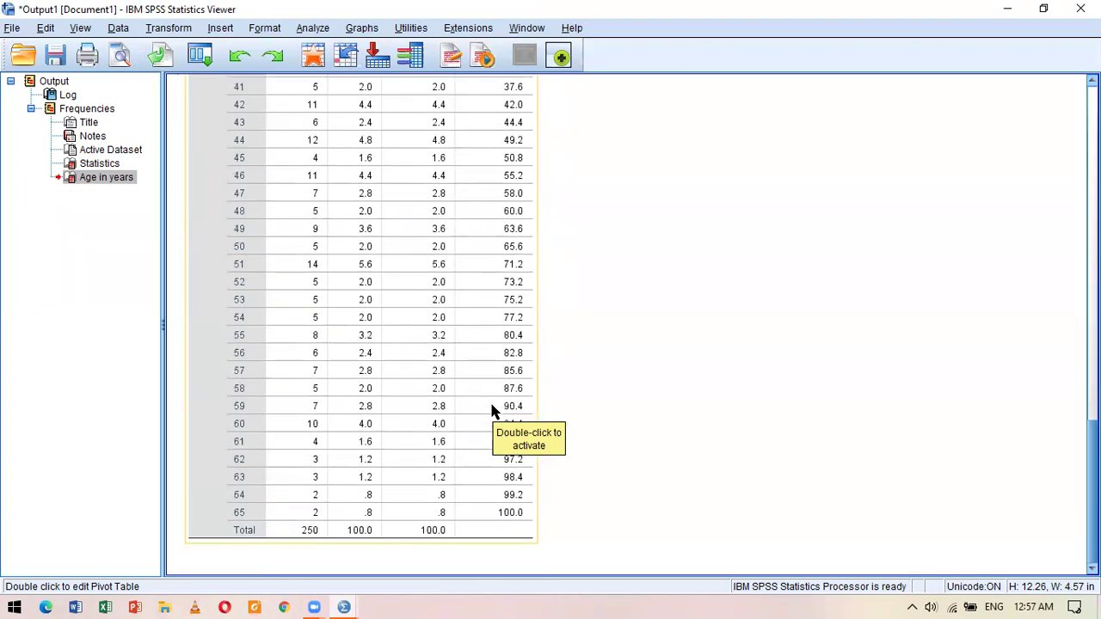
pyautogui.scroll(10, 493, 411)
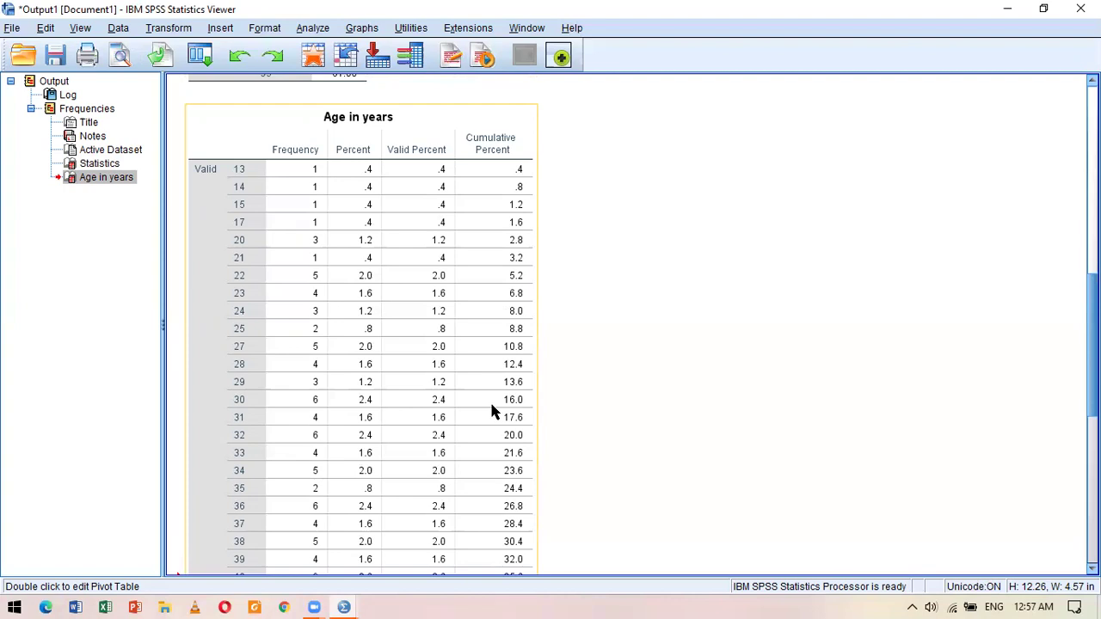
pyautogui.click(490, 400)
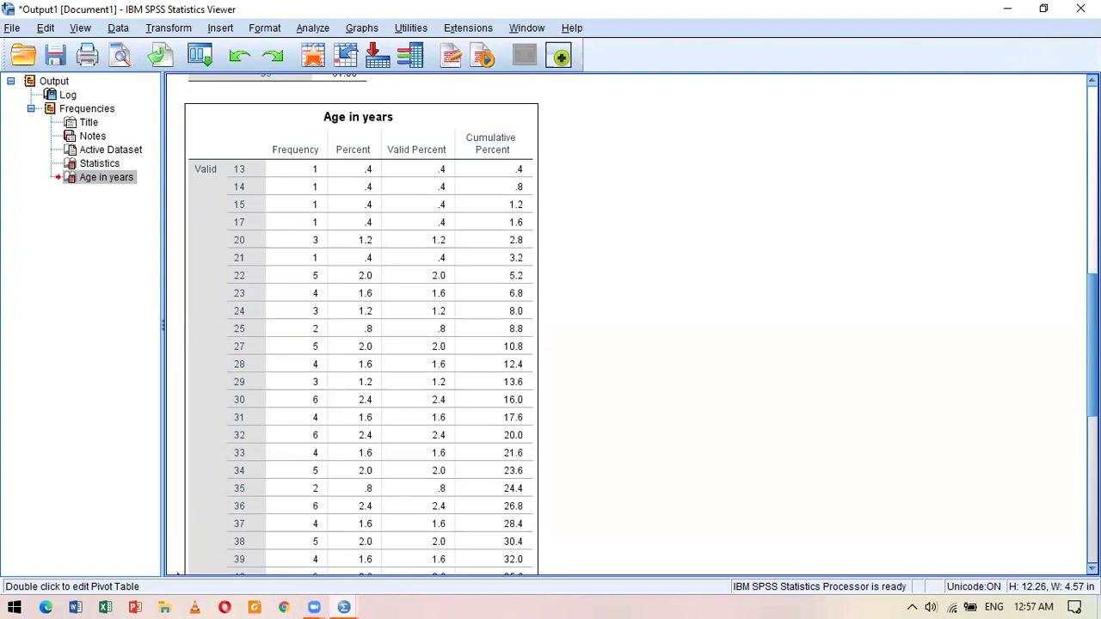
# - Close the output viewer without saving its contents and return to the diabetes_costs.sav data
pyautogui.click(1081, 9)
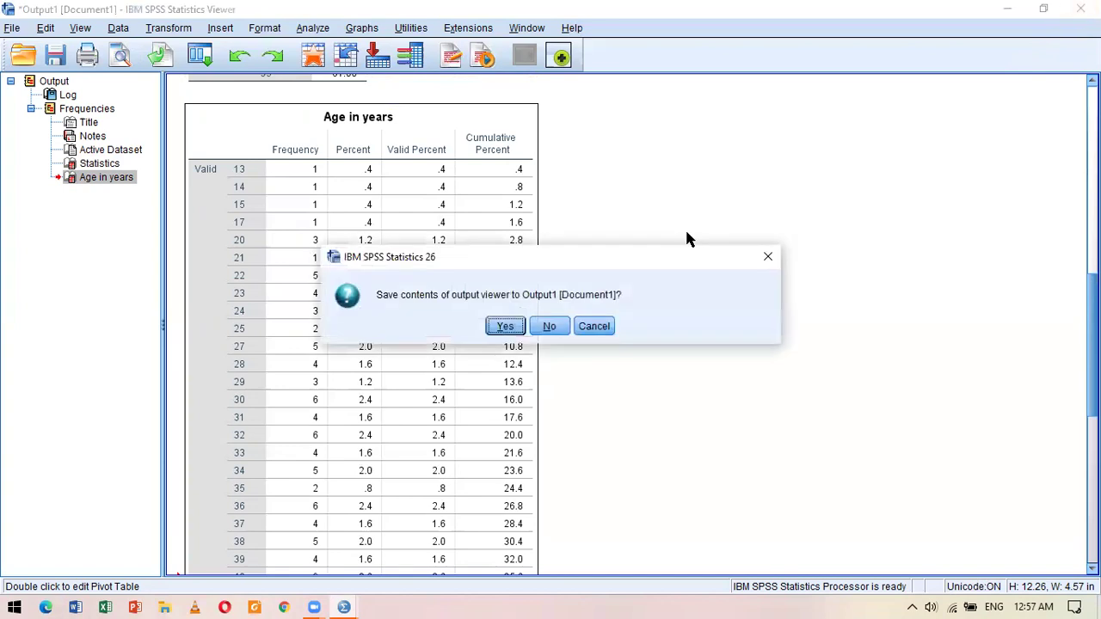
pyautogui.click(549, 327)
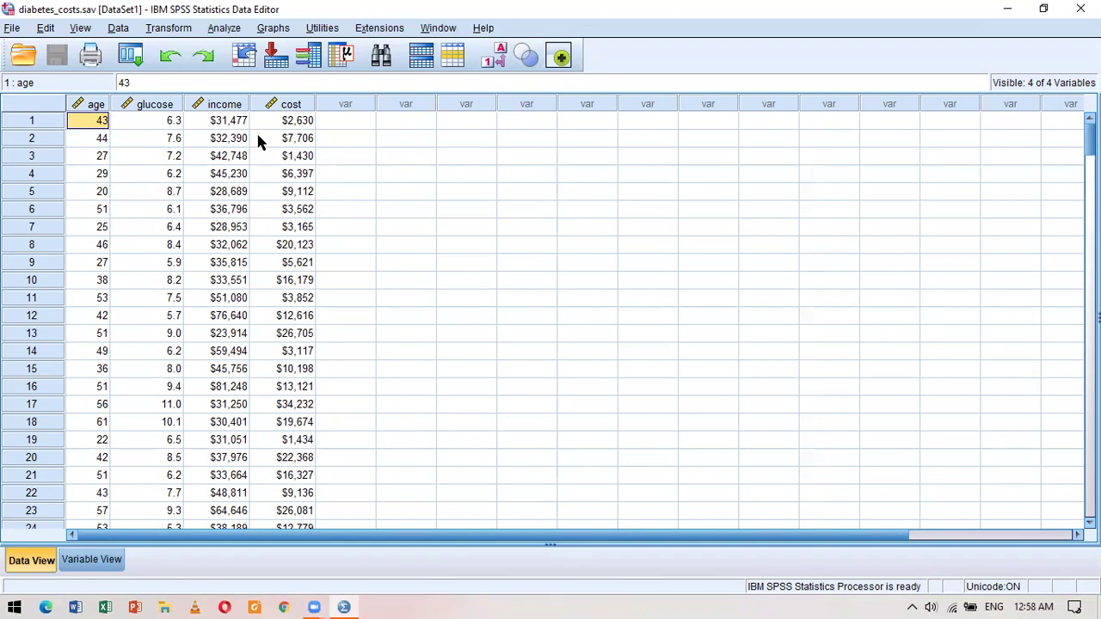
# - Review the statistics offered in the Descriptives procedure's options and close the procedure without running it
pyautogui.click(222, 35)
pyautogui.moveTo(248, 73)
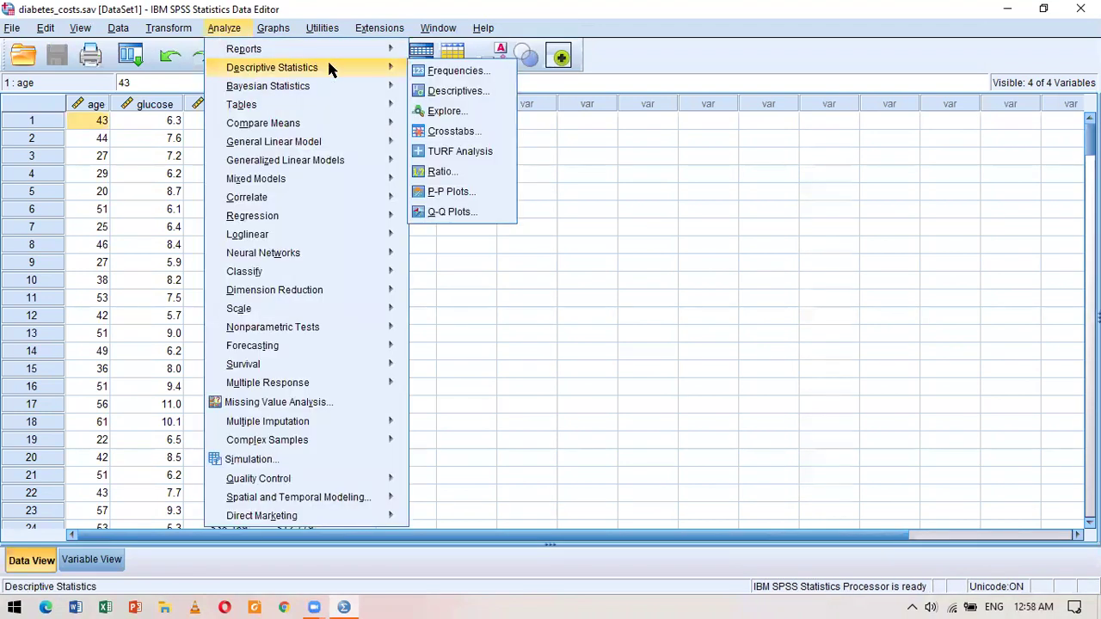
pyautogui.click(436, 92)
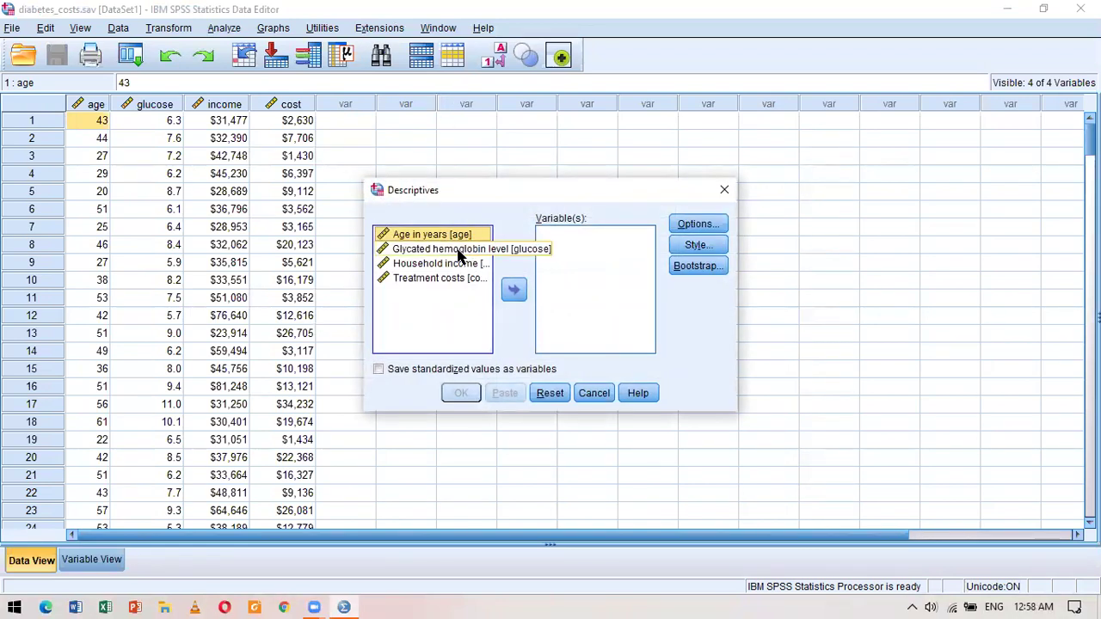
pyautogui.click(698, 225)
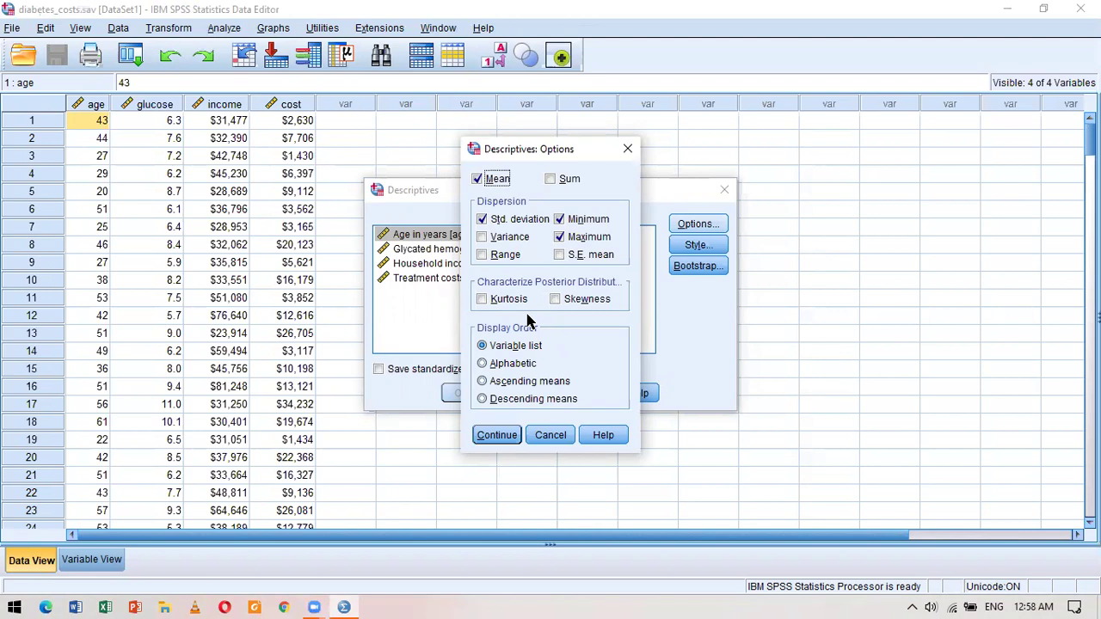
pyautogui.click(549, 435)
pyautogui.click(722, 190)
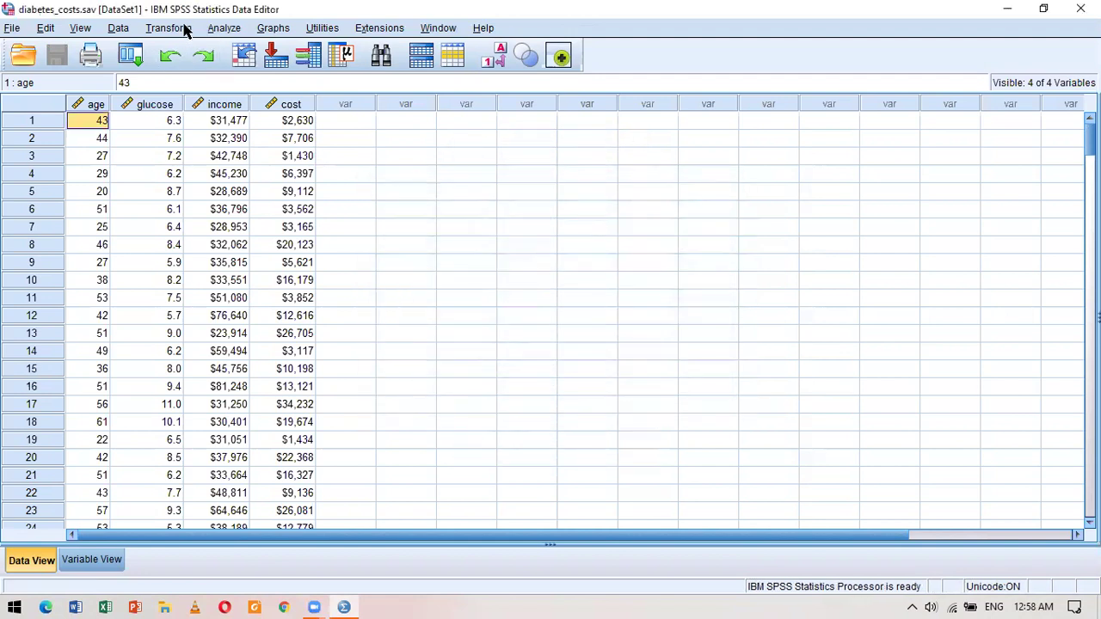
# - Run an Explore analysis with Age in years as the dependent variable, keeping descriptives with a 95% confidence interval for the mean
pyautogui.click(222, 28)
pyautogui.moveTo(264, 72)
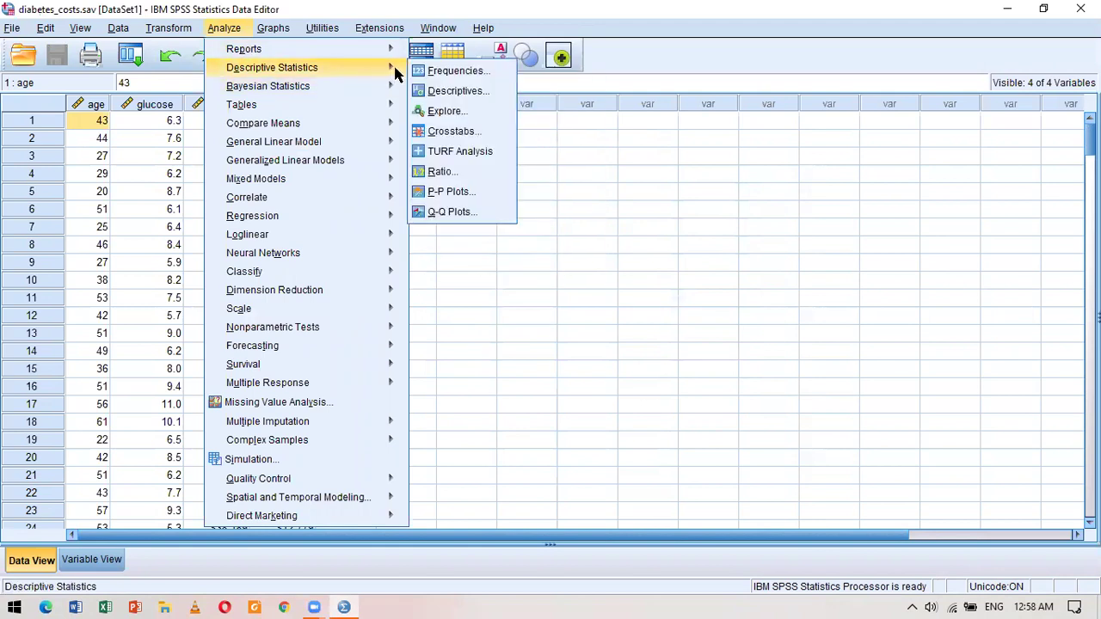
pyautogui.click(459, 115)
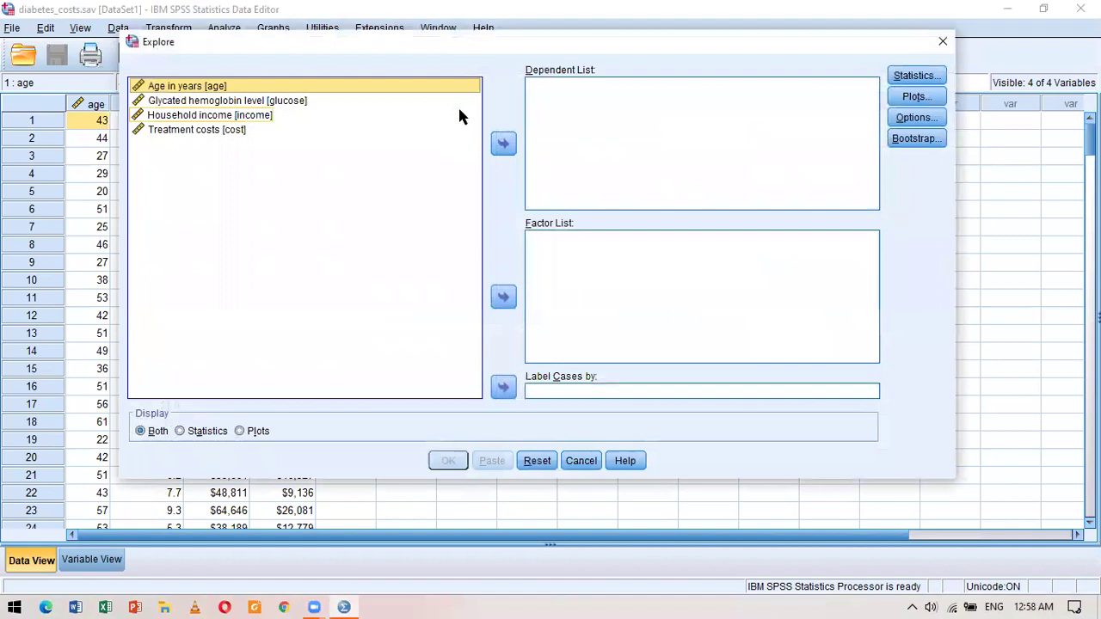
pyautogui.click(889, 76)
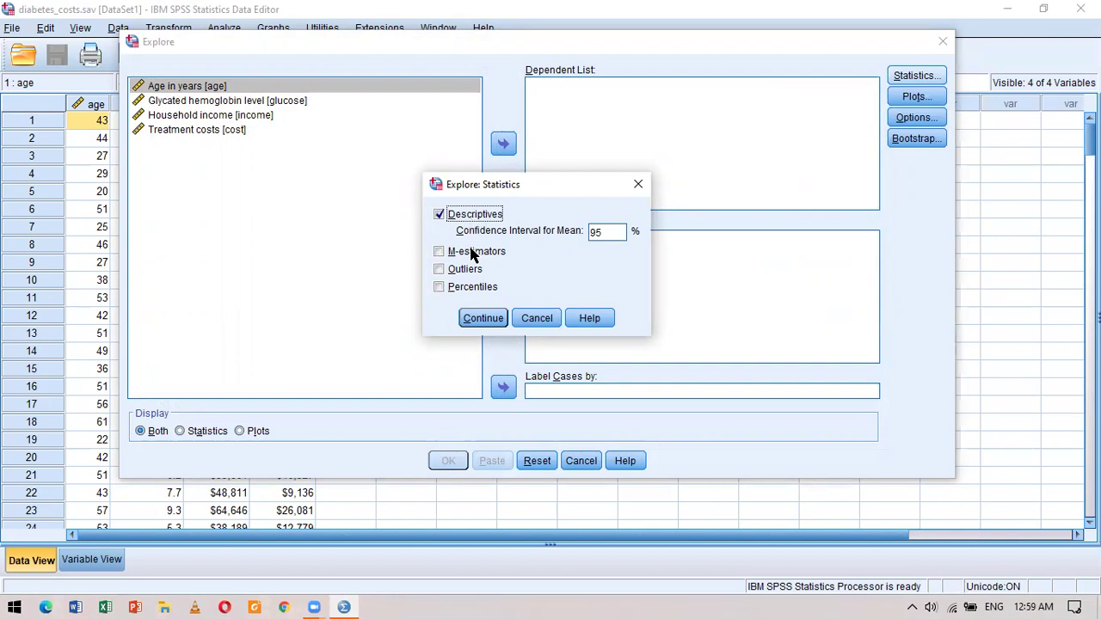
pyautogui.click(520, 319)
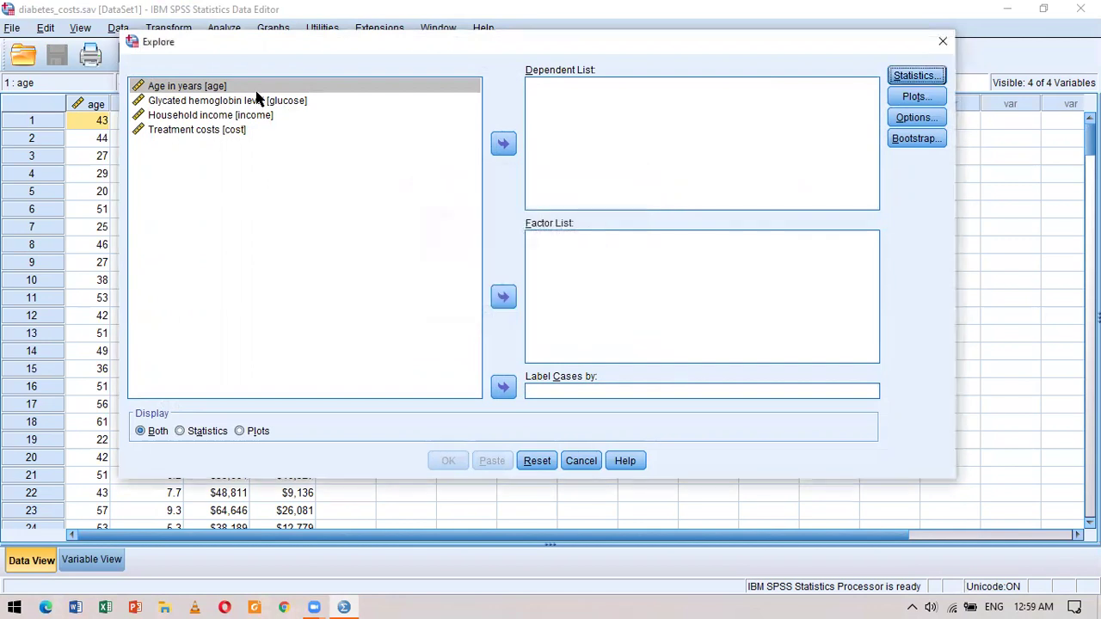
pyautogui.click(307, 102)
pyautogui.click(386, 86)
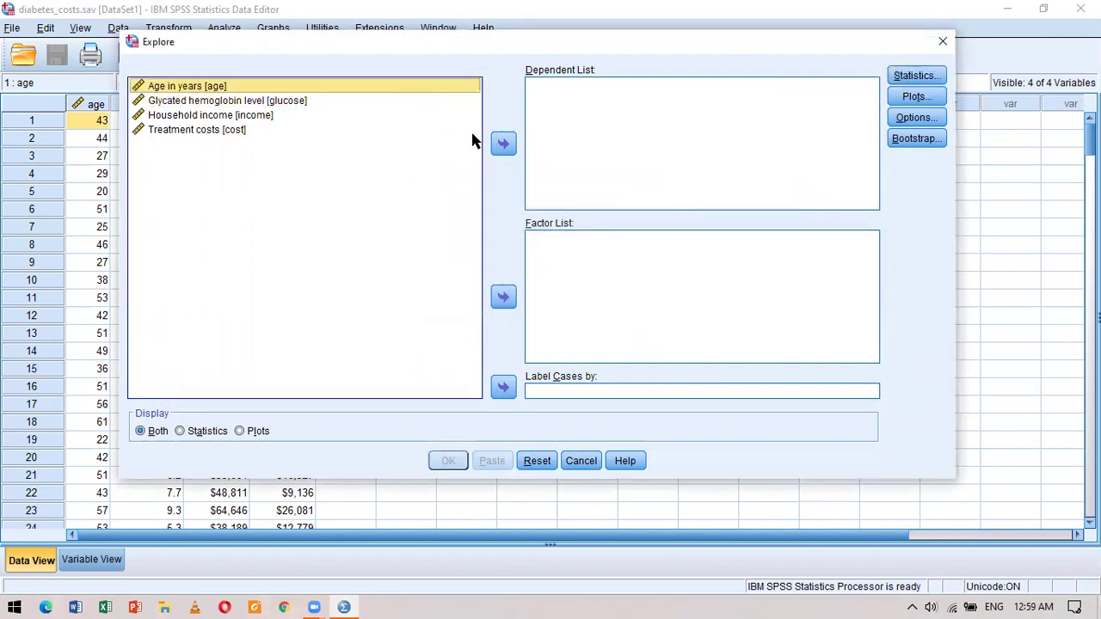
pyautogui.click(504, 143)
pyautogui.click(925, 82)
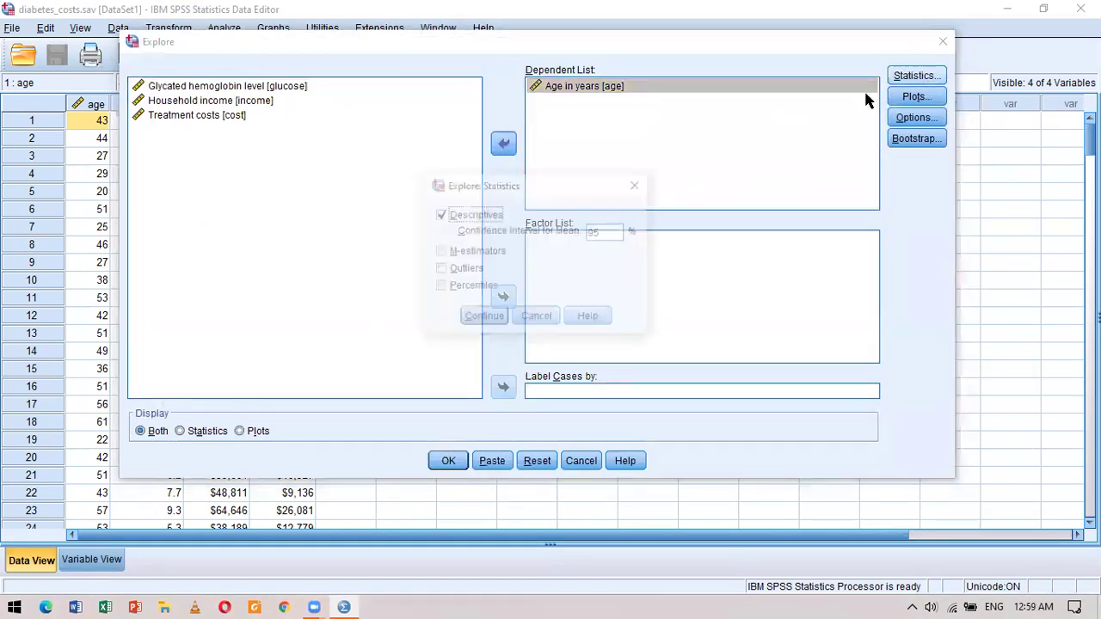
pyautogui.click(479, 321)
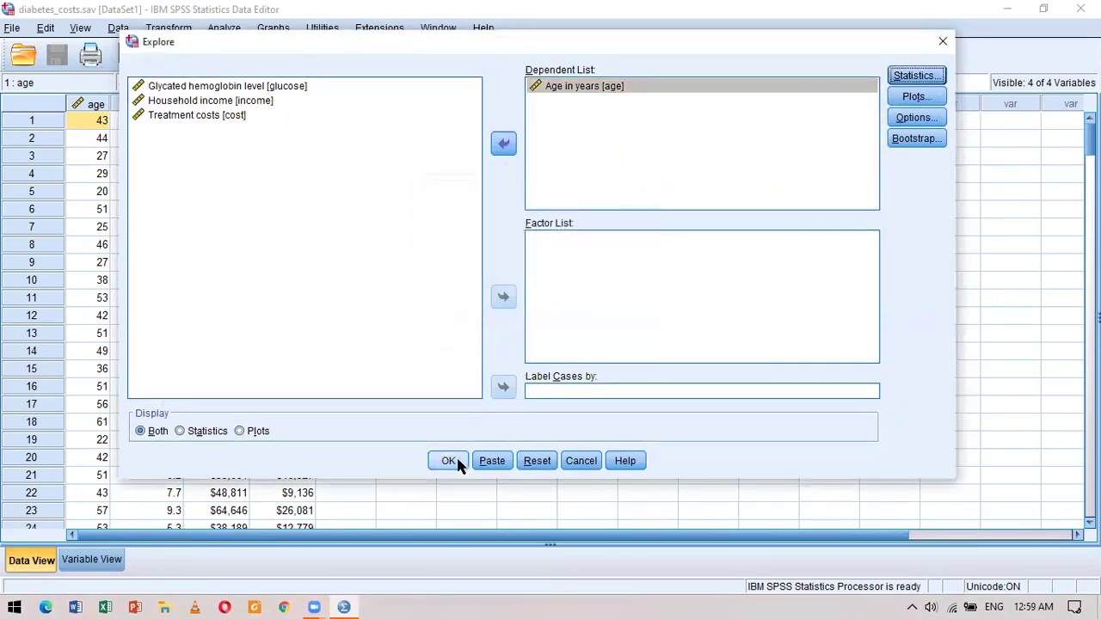
pyautogui.click(459, 461)
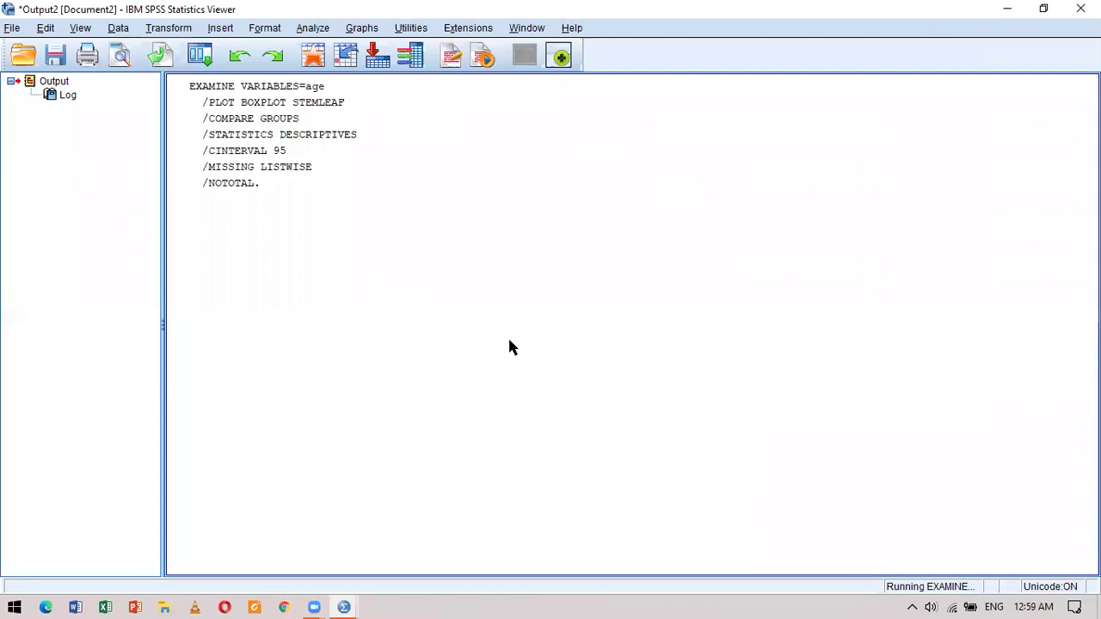
# - Look over the Explore tables for Age in years and close the output viewer without saving its contents
pyautogui.click(461, 353)
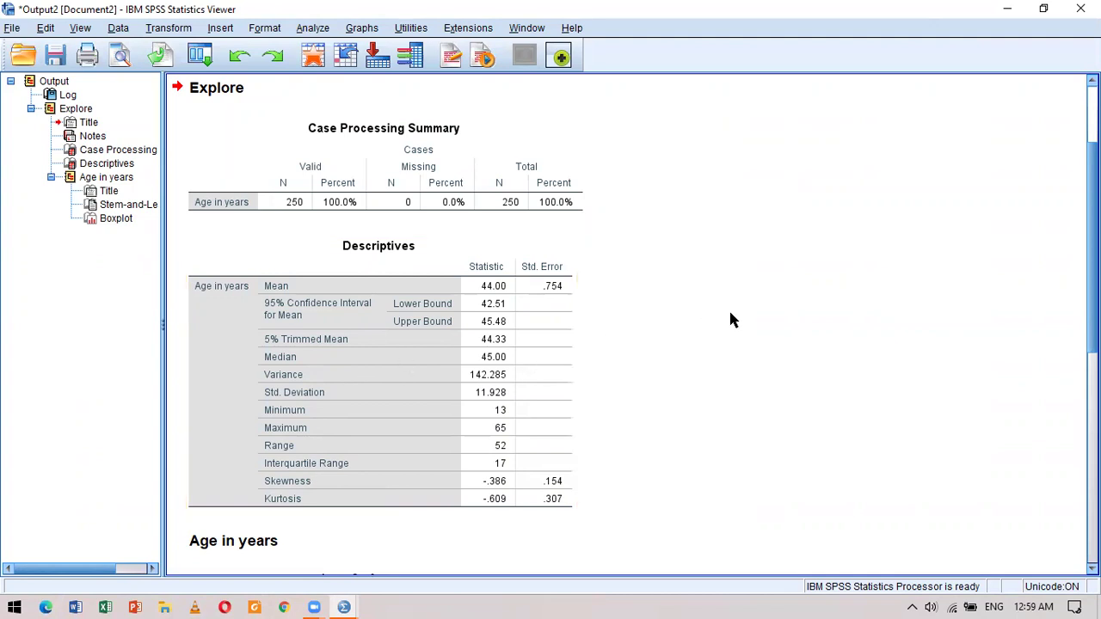
pyautogui.click(1081, 9)
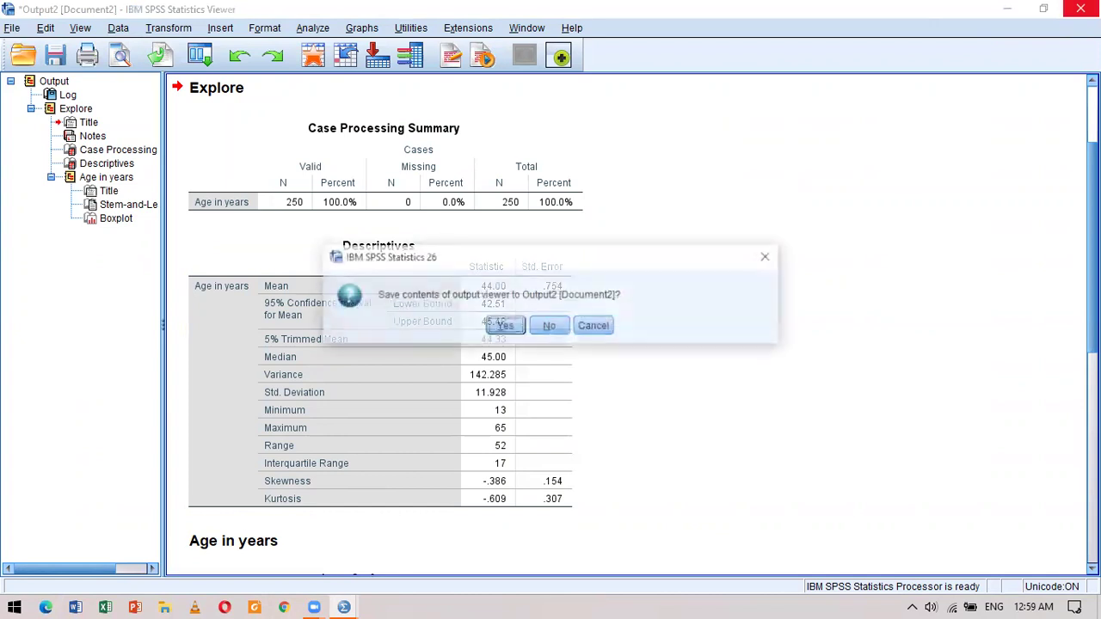
pyautogui.click(556, 337)
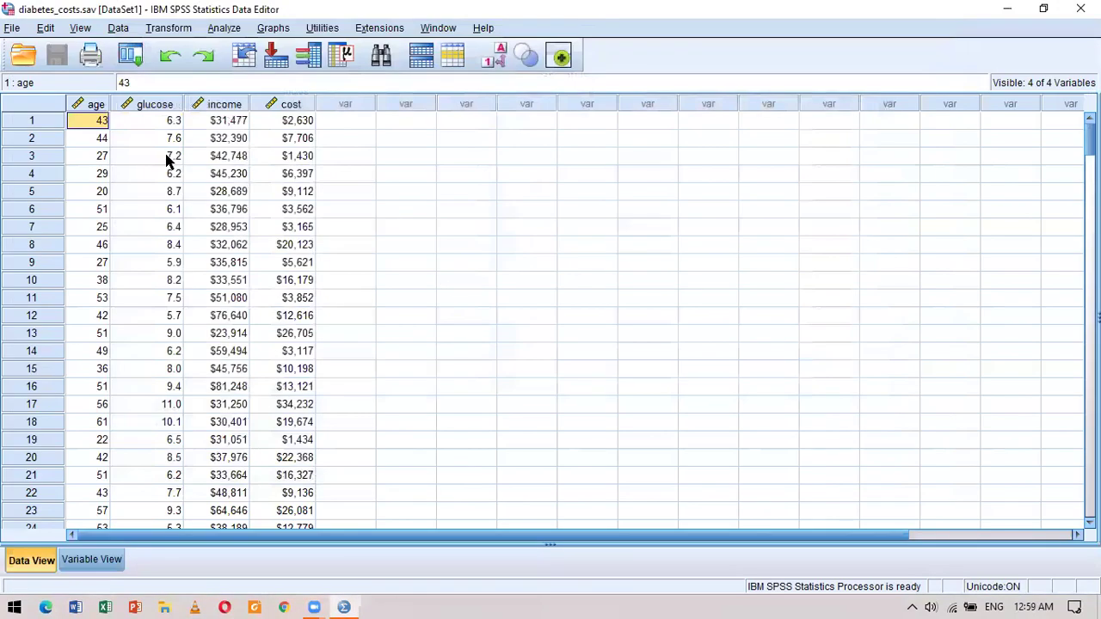
# - Open the bankloan.sav sample data file
pyautogui.click(23, 57)
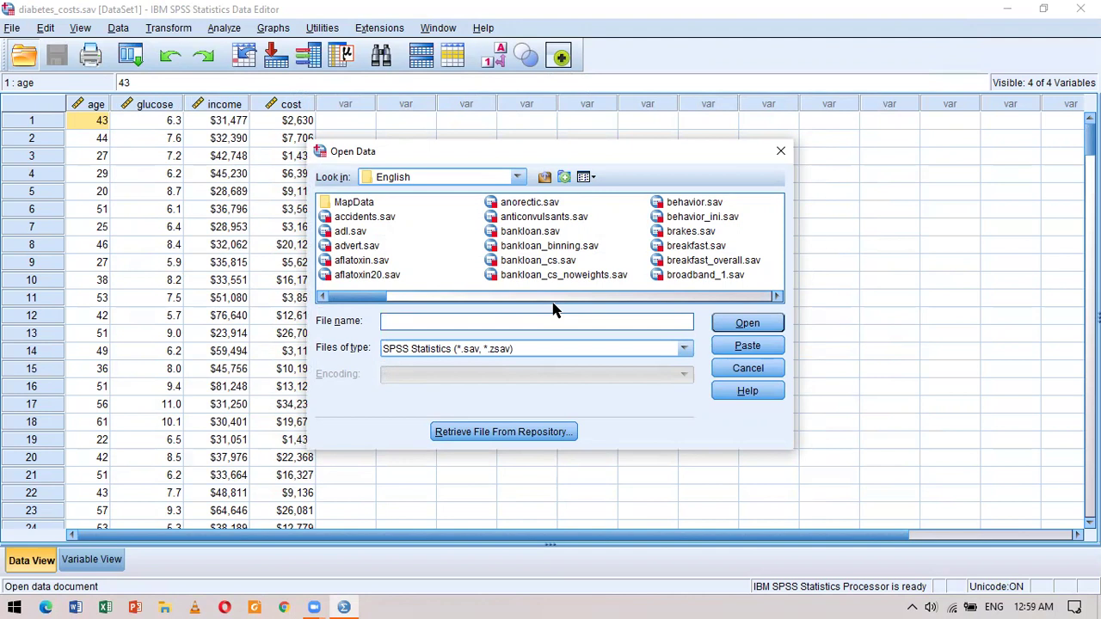
pyautogui.click(529, 232)
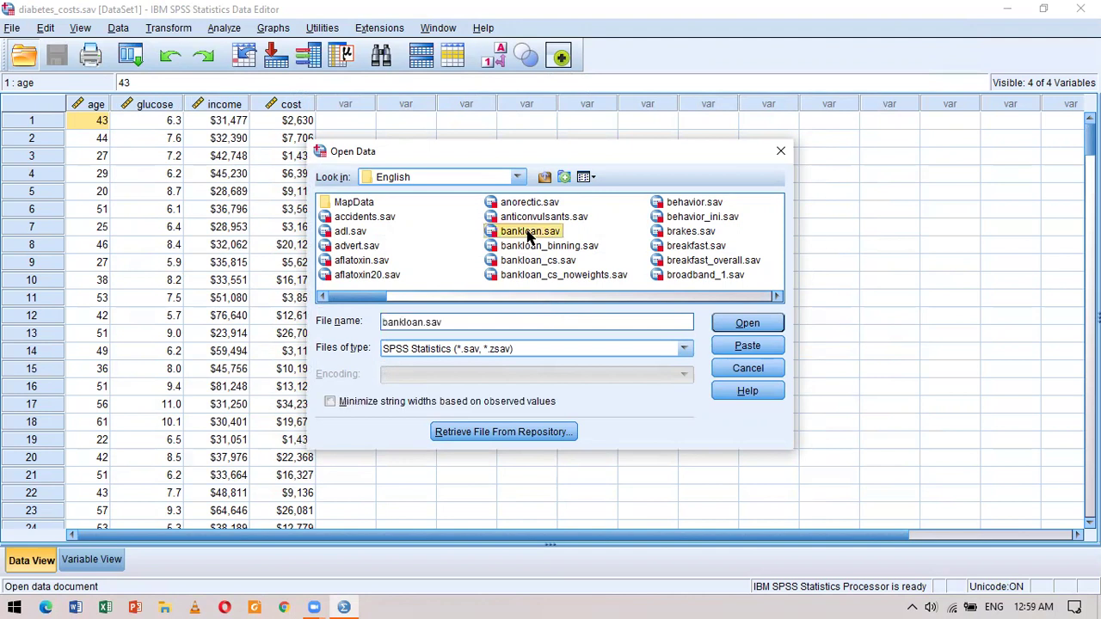
pyautogui.click(740, 327)
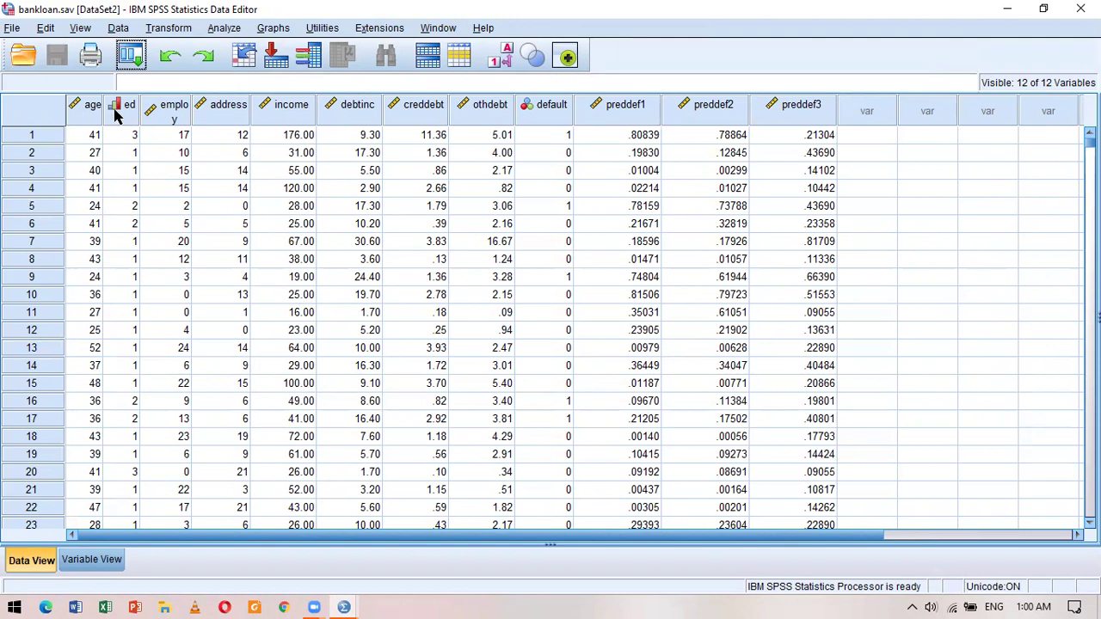
# - Examine the value labels of the ed variable in the variable definitions, with the Values column widened, and return to the data
pyautogui.moveTo(117, 116)
pyautogui.moveTo(534, 120)
pyautogui.click(118, 563)
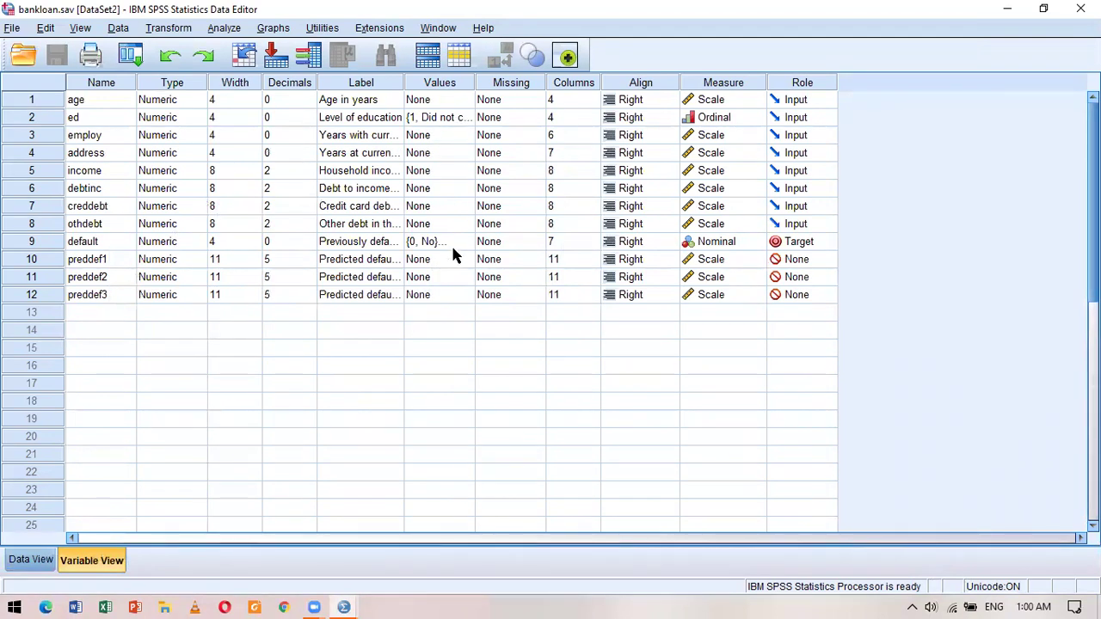
pyautogui.moveTo(475, 83); pyautogui.dragTo(577, 82)
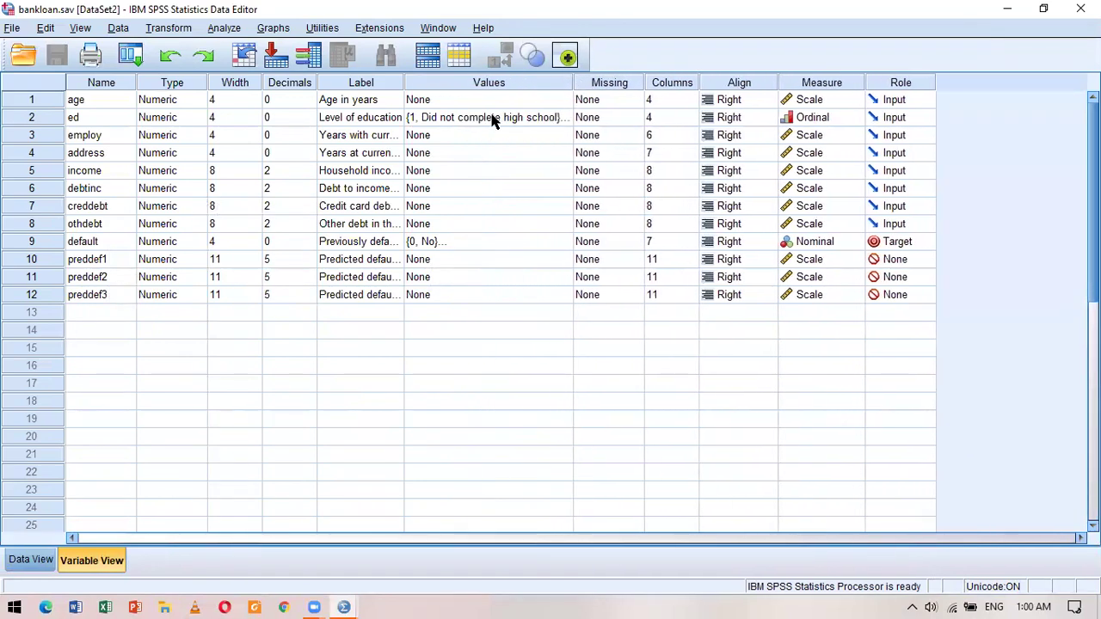
pyautogui.doubleClick(562, 118)
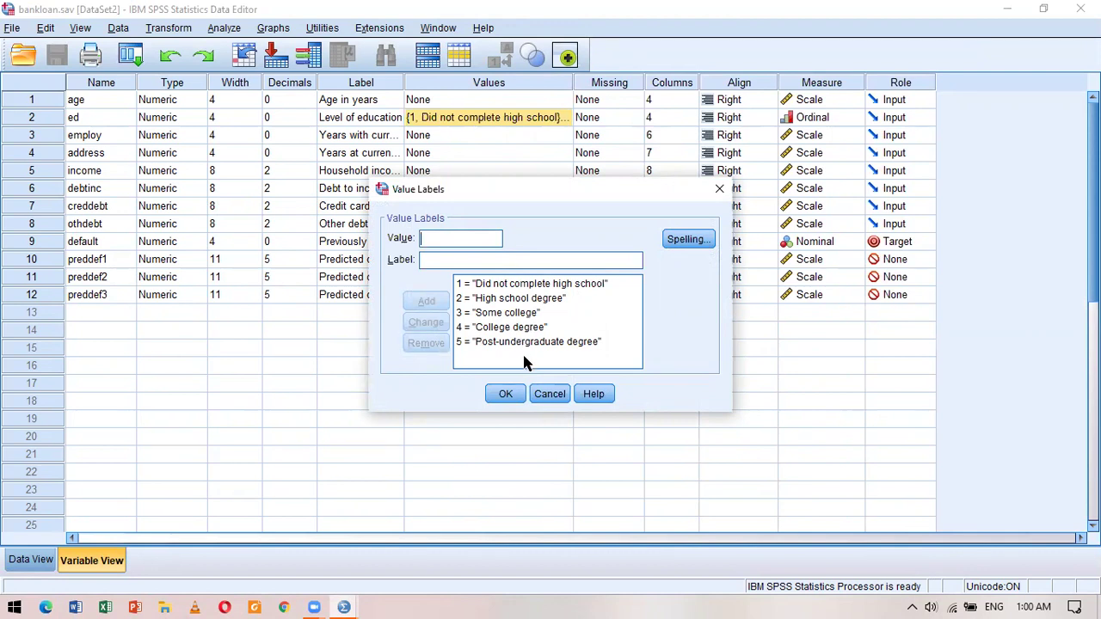
pyautogui.click(549, 393)
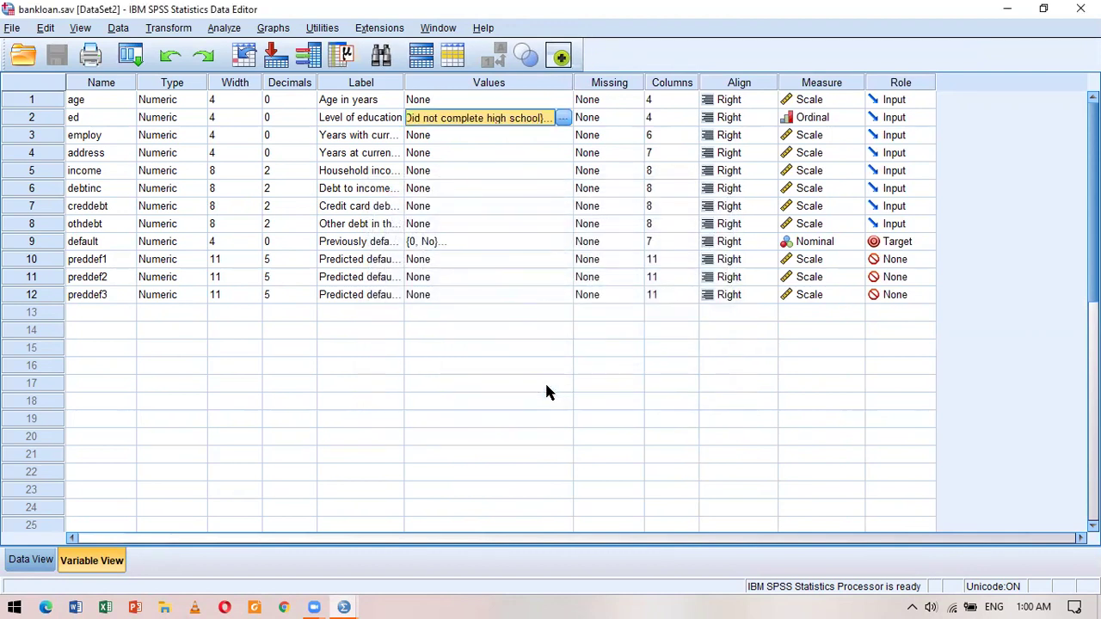
pyautogui.click(43, 558)
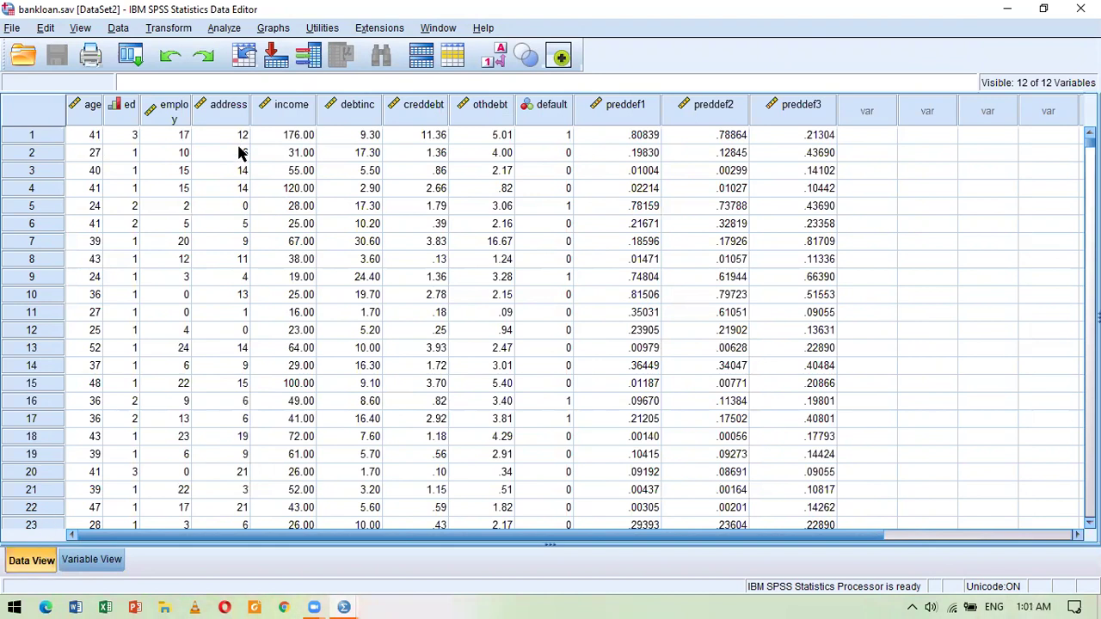
# - Set up an Explore analysis with Household income in thousands as the dependent variable and Level of education as the factor
pyautogui.click(227, 33)
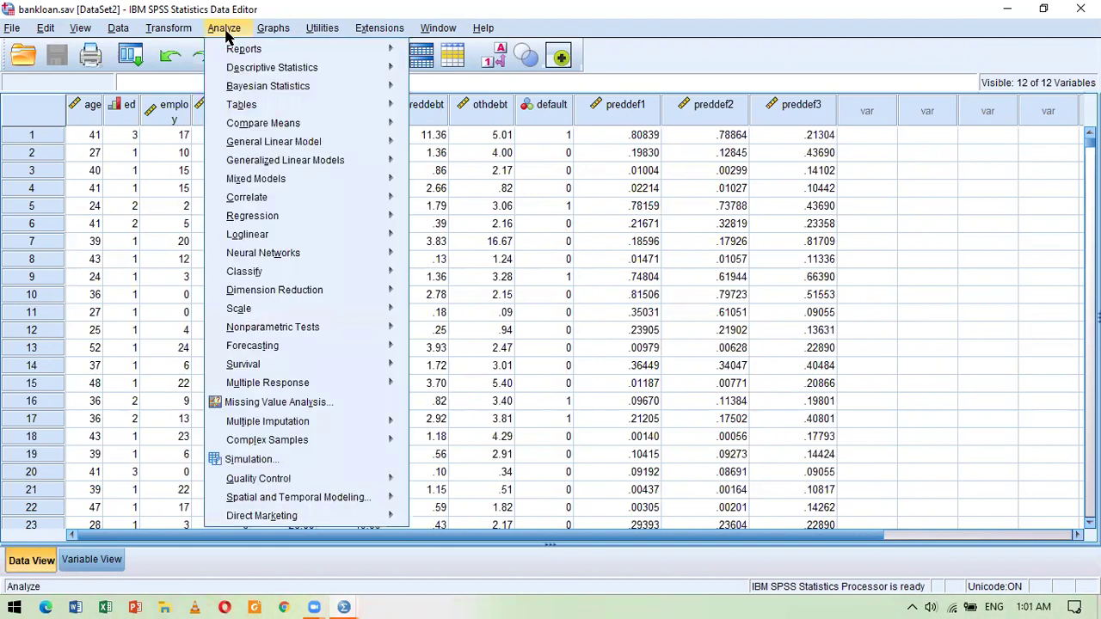
pyautogui.moveTo(233, 69)
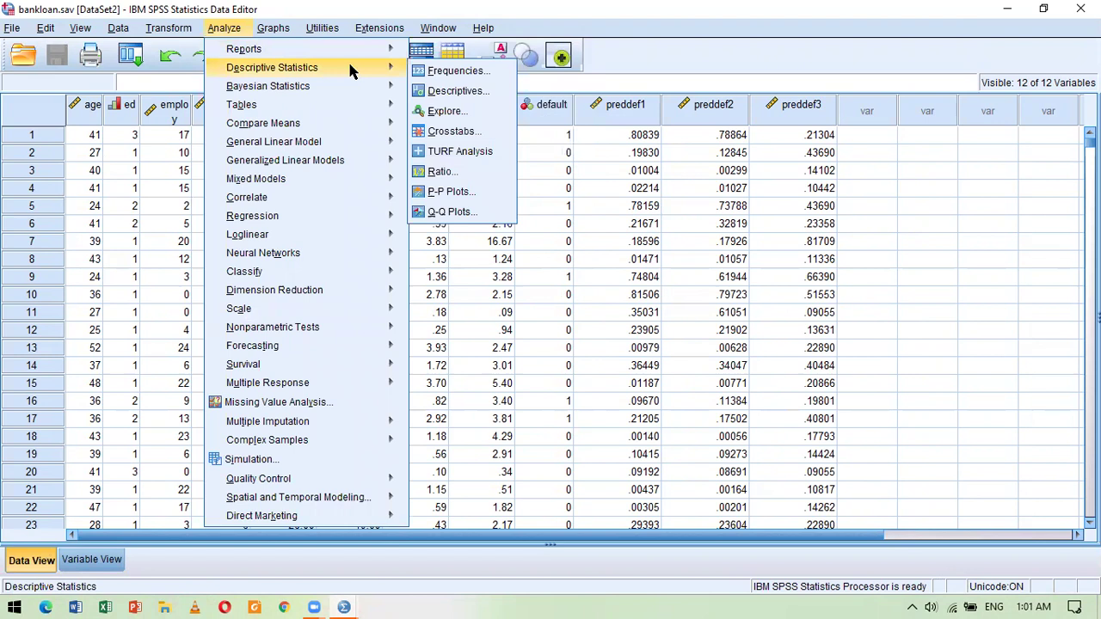
pyautogui.click(442, 112)
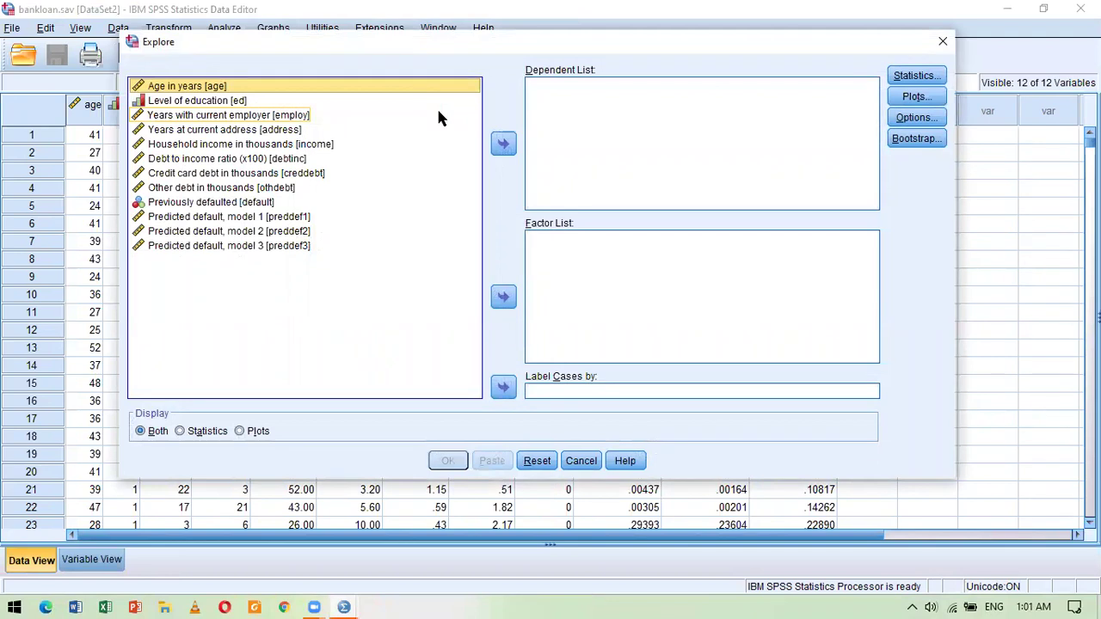
pyautogui.click(314, 146)
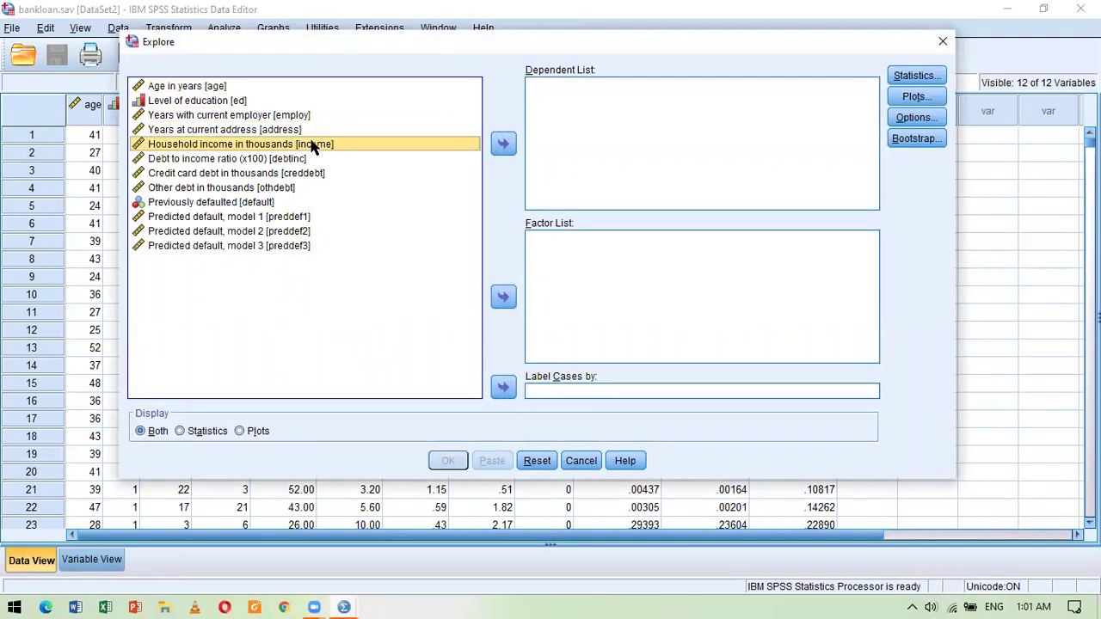
pyautogui.click(504, 145)
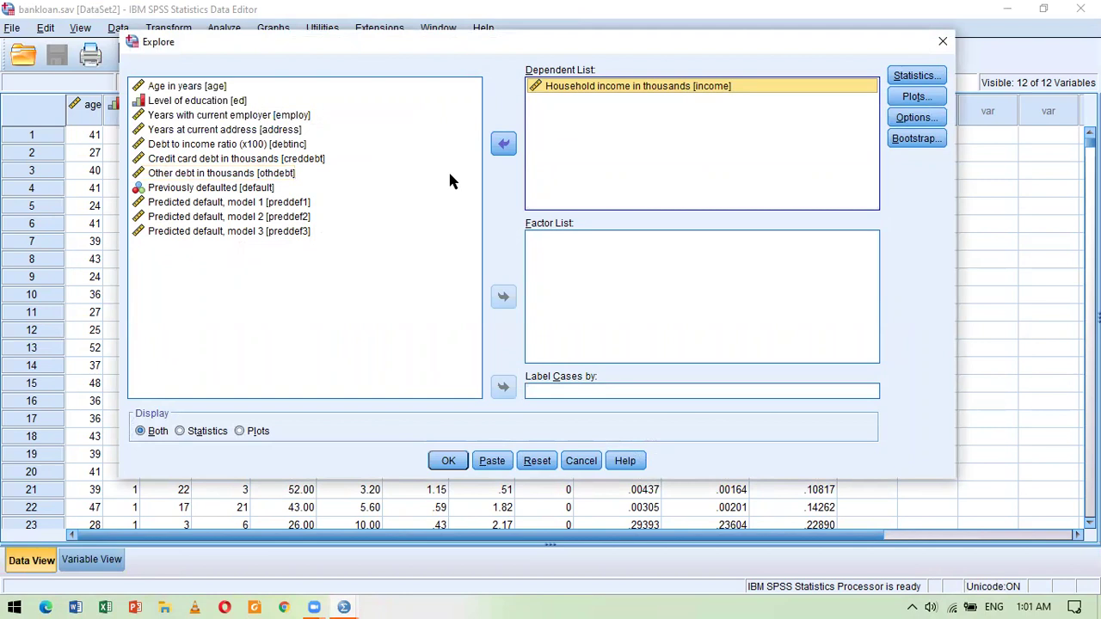
pyautogui.click(241, 102)
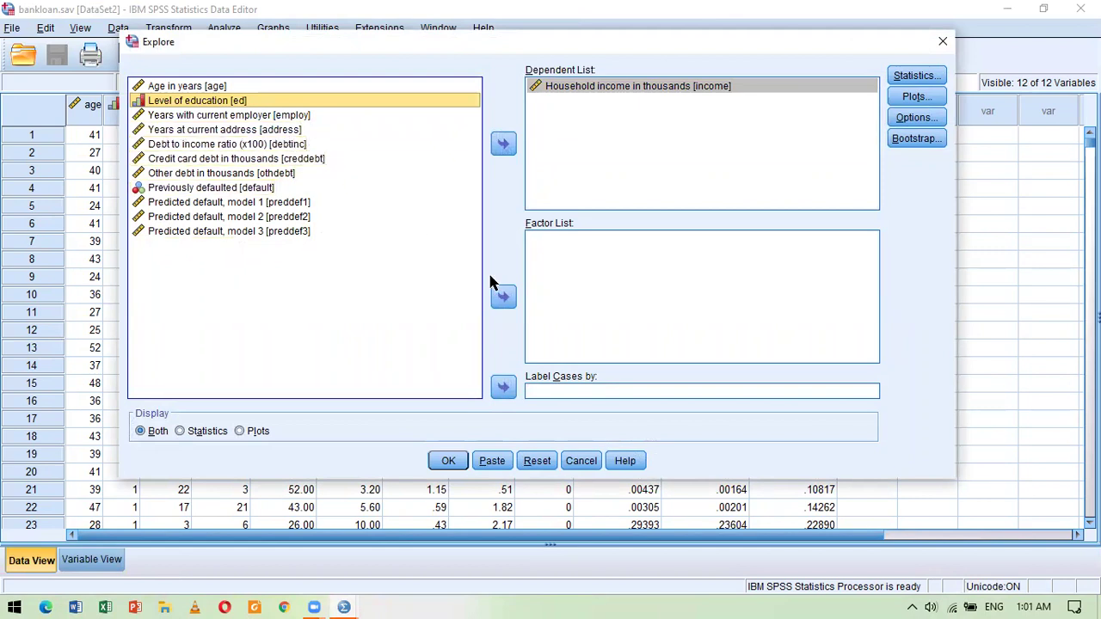
pyautogui.click(504, 297)
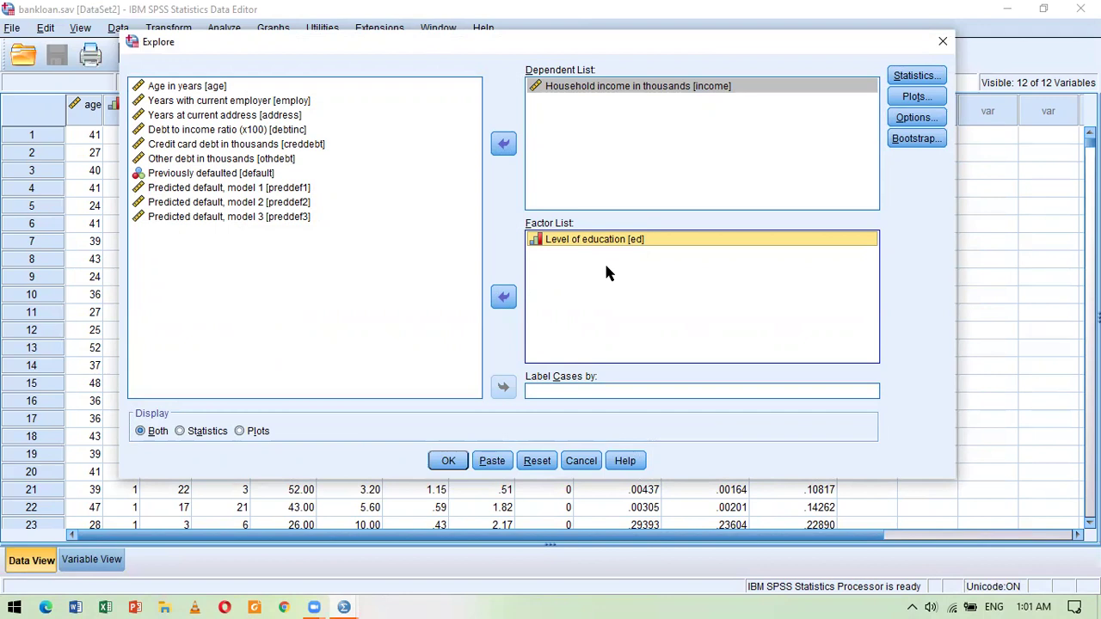
# - Keep descriptives with a 95% confidence interval for the mean, run the Explore analysis and bring its output to the front
pyautogui.click(916, 75)
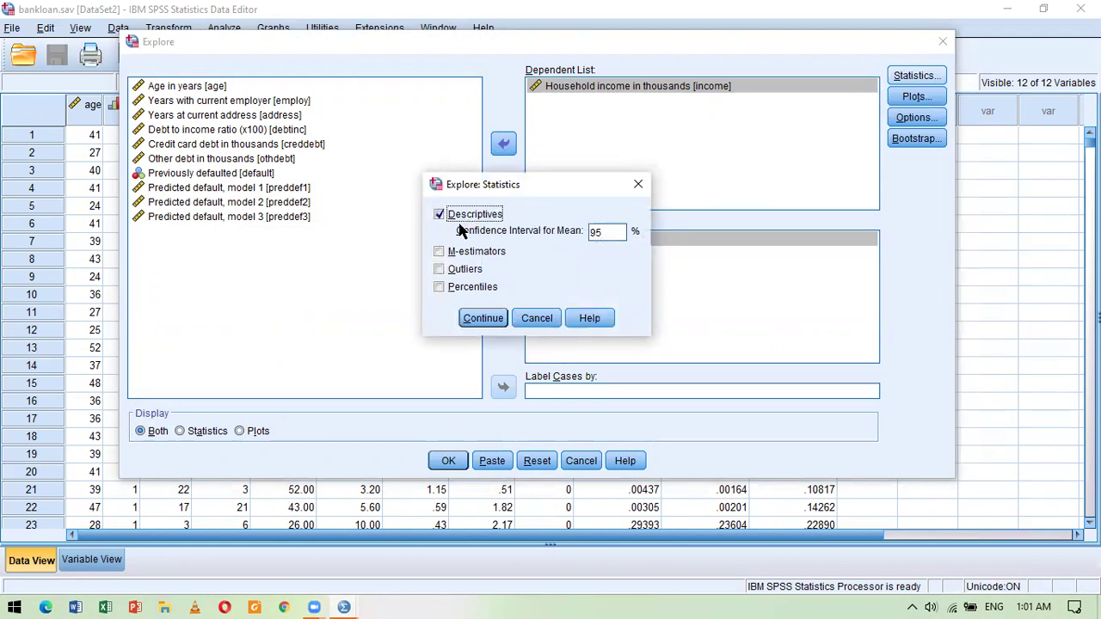
pyautogui.click(472, 318)
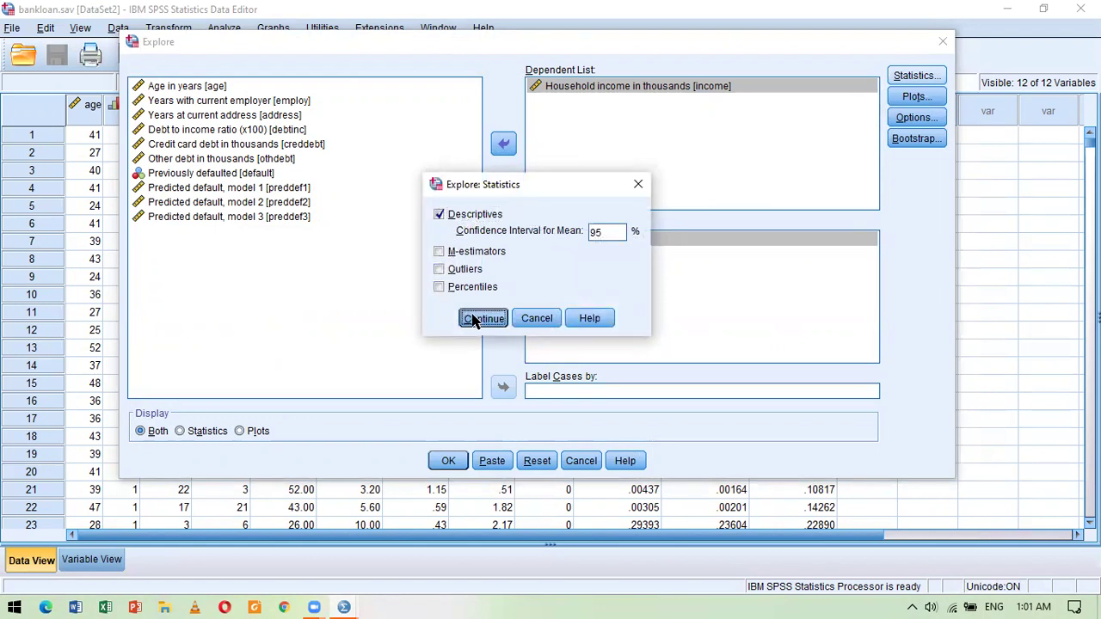
pyautogui.click(447, 462)
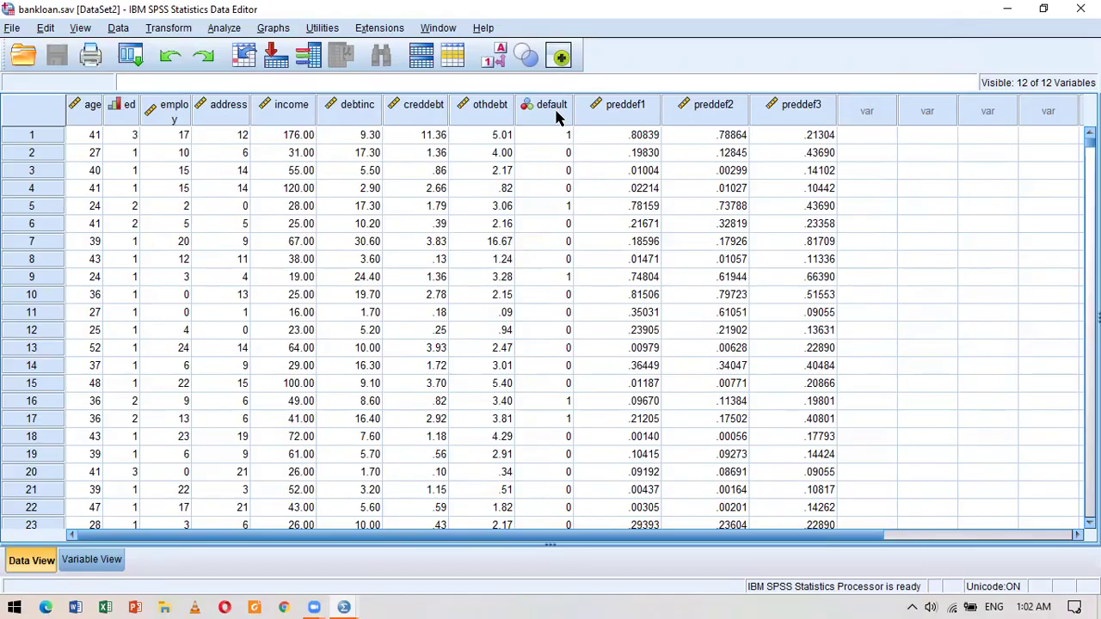
pyautogui.hotkey('alt', 'Tab')
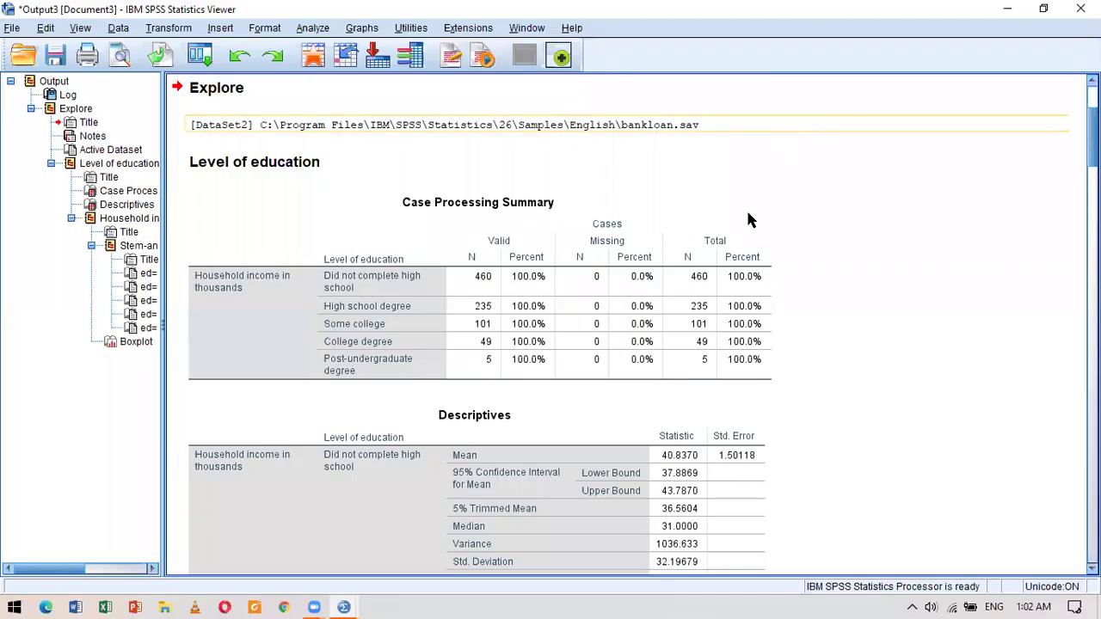
pyautogui.click(748, 221)
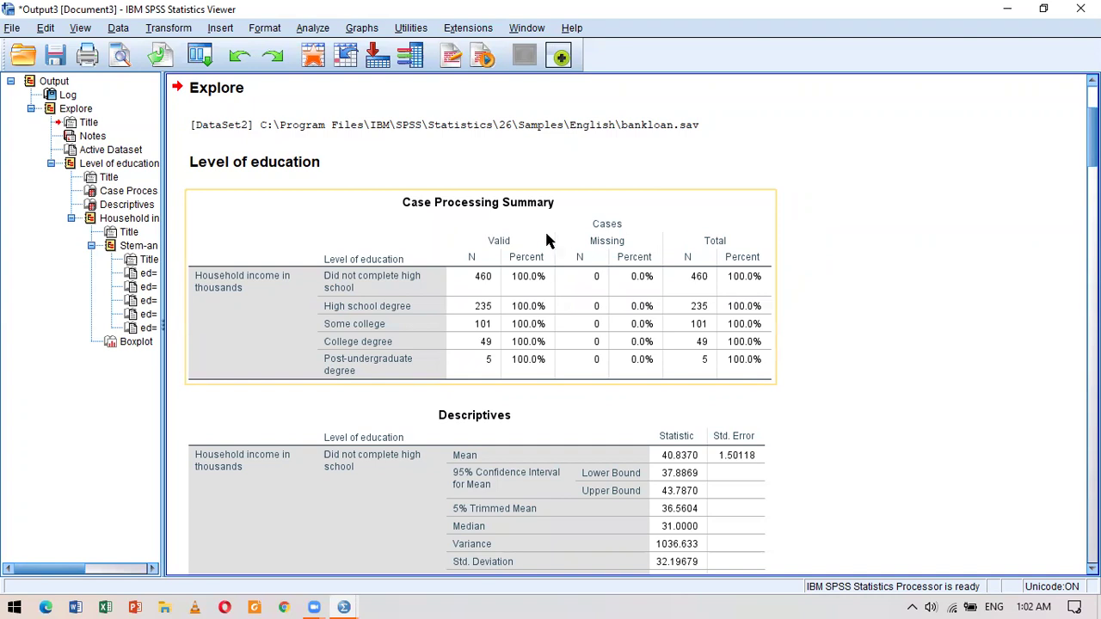
# - Examine the Case Processing Summary and the Descriptives table of household income for each level of education
pyautogui.click(471, 284)
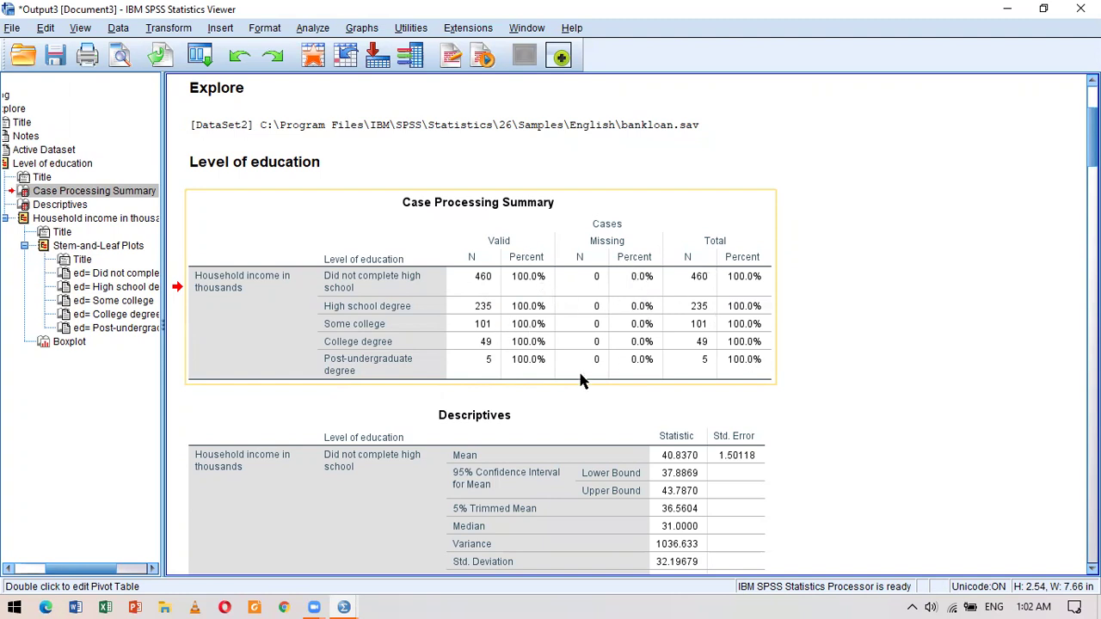
pyautogui.scroll(-3, 553, 402)
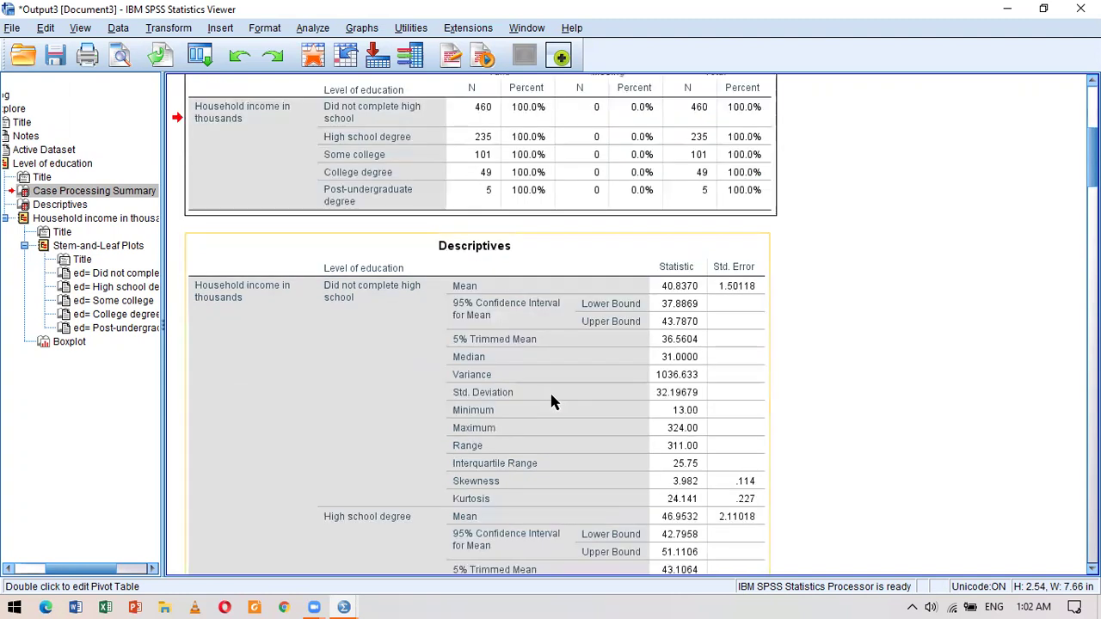
pyautogui.click(601, 373)
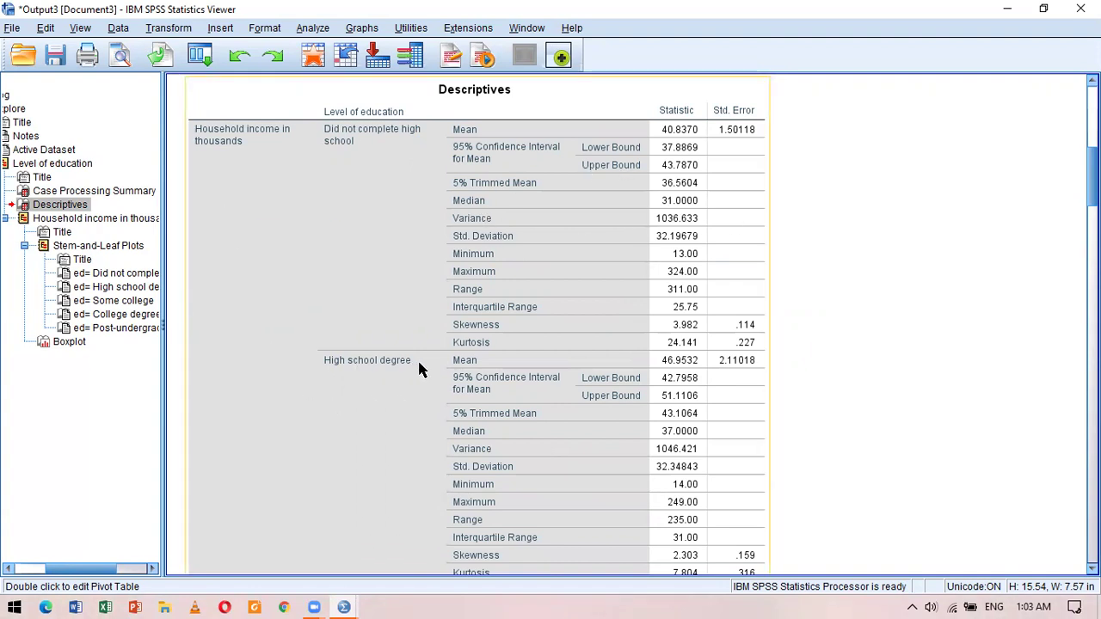
pyautogui.scroll(-5, 550, 376)
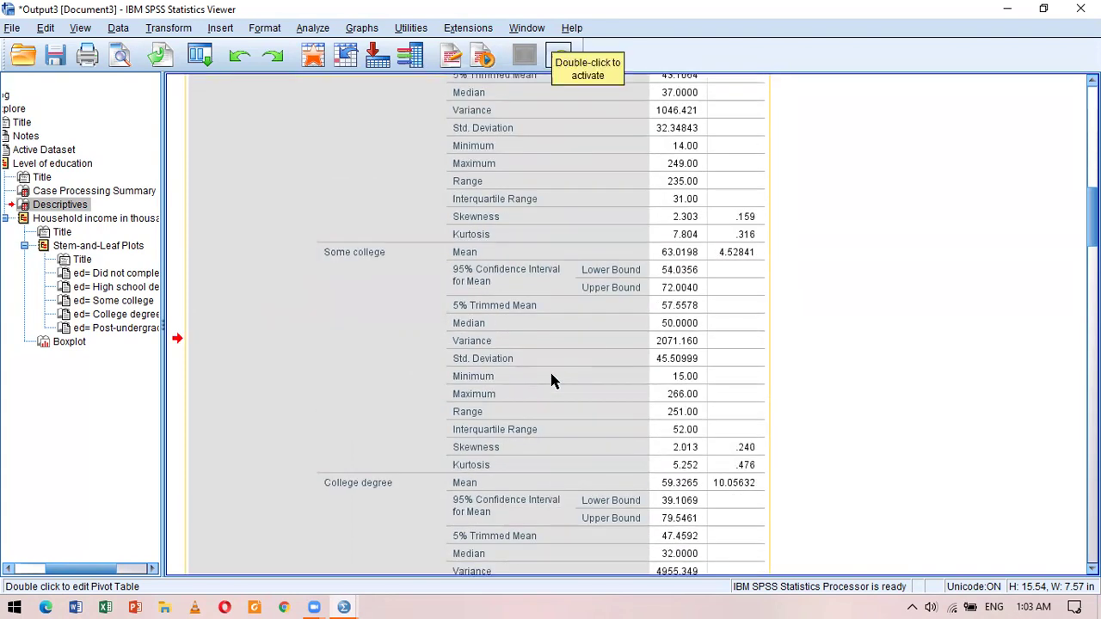
pyautogui.scroll(-3, 551, 382)
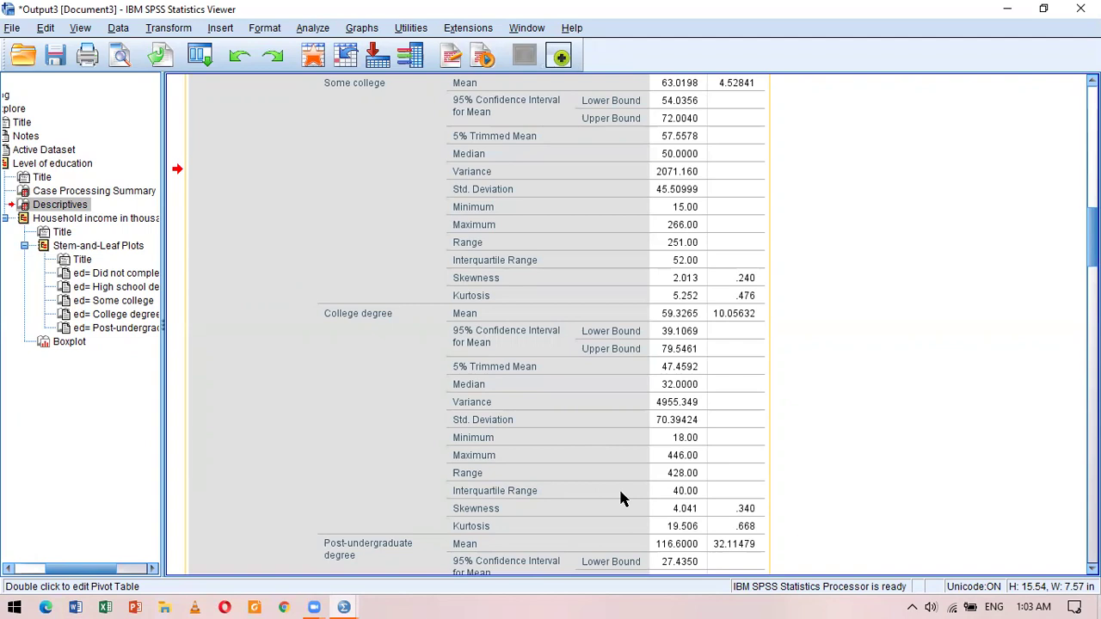
pyautogui.scroll(10, 622, 499)
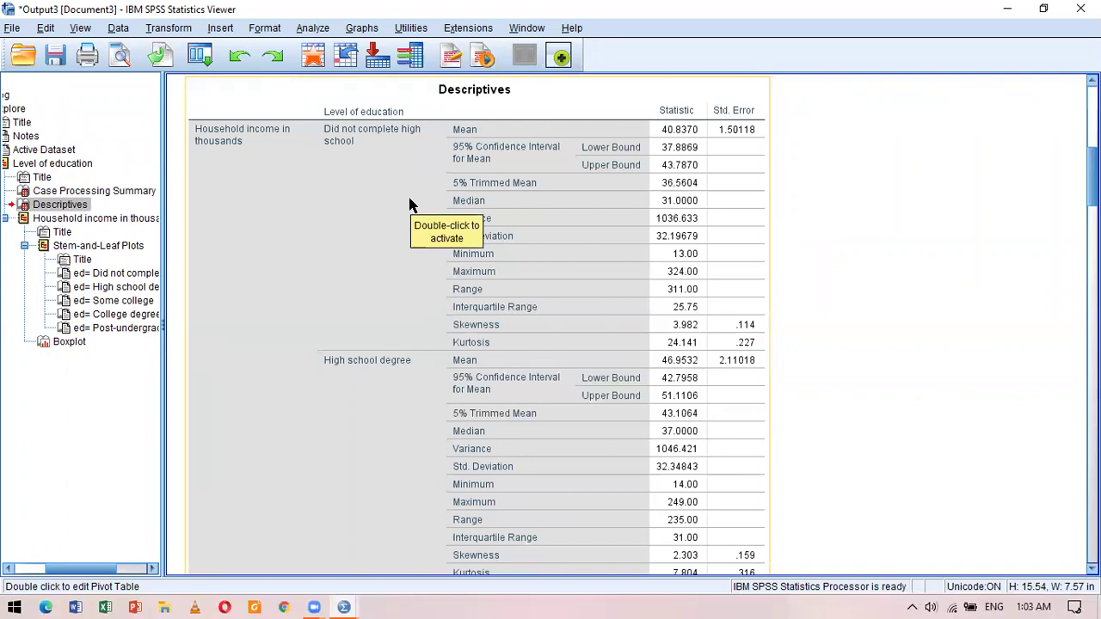
pyautogui.scroll(-2, 410, 205)
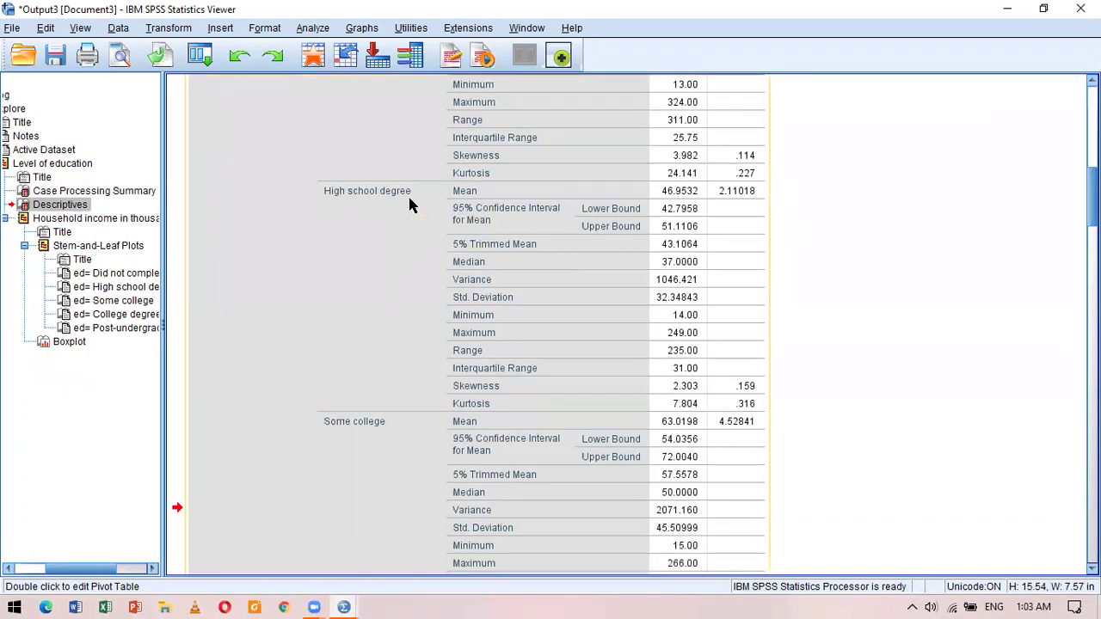
pyautogui.scroll(-1, 410, 205)
pyautogui.scroll(-2, 410, 205)
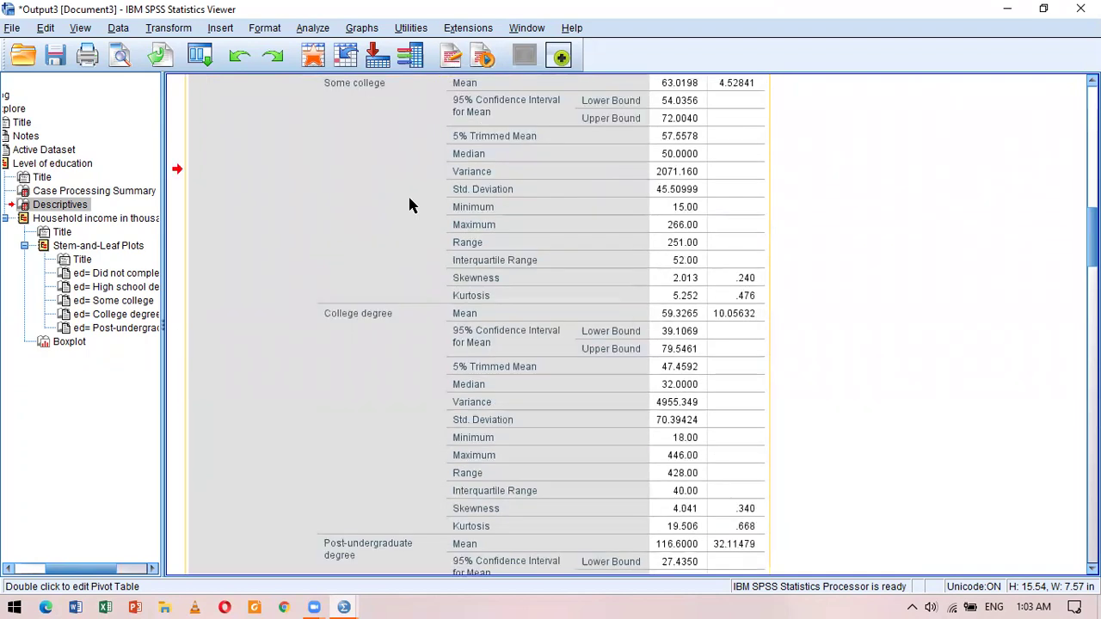
pyautogui.scroll(-2, 410, 205)
# - Examine the stem-and-leaf plots of household income for the education levels, from Did not complete high school to Post-undergraduate degree
pyautogui.scroll(-5, 410, 205)
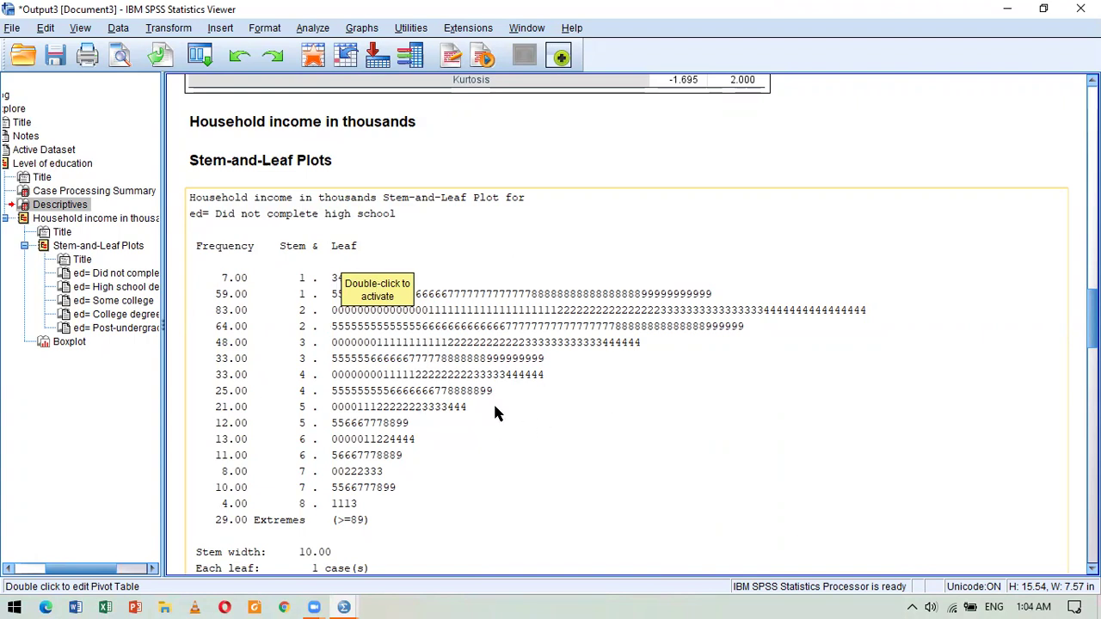
pyautogui.click(489, 245)
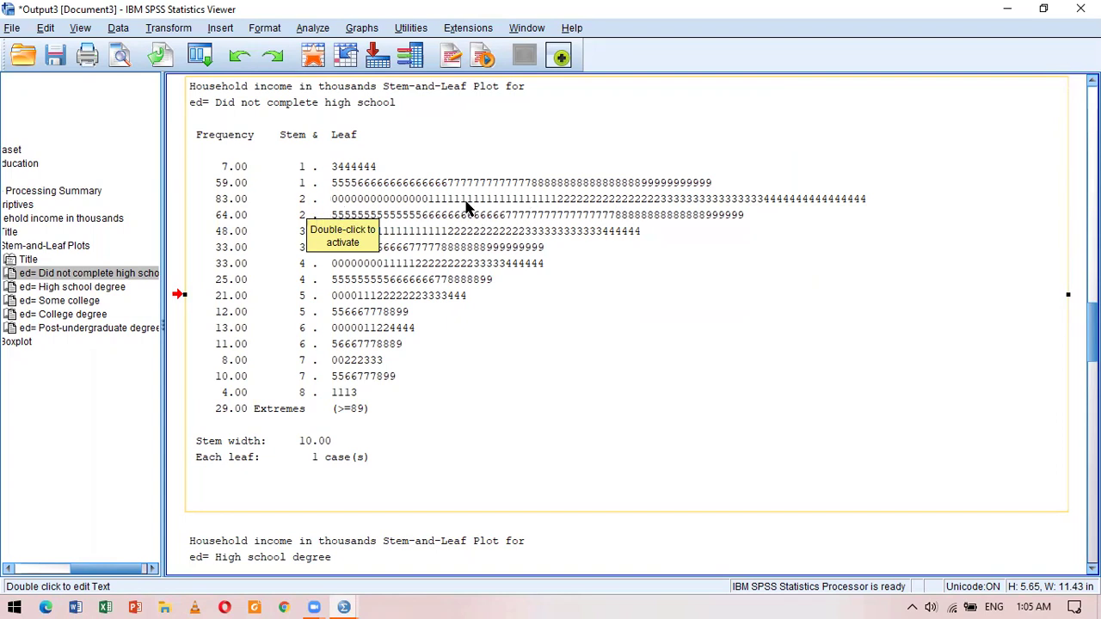
pyautogui.click(421, 205)
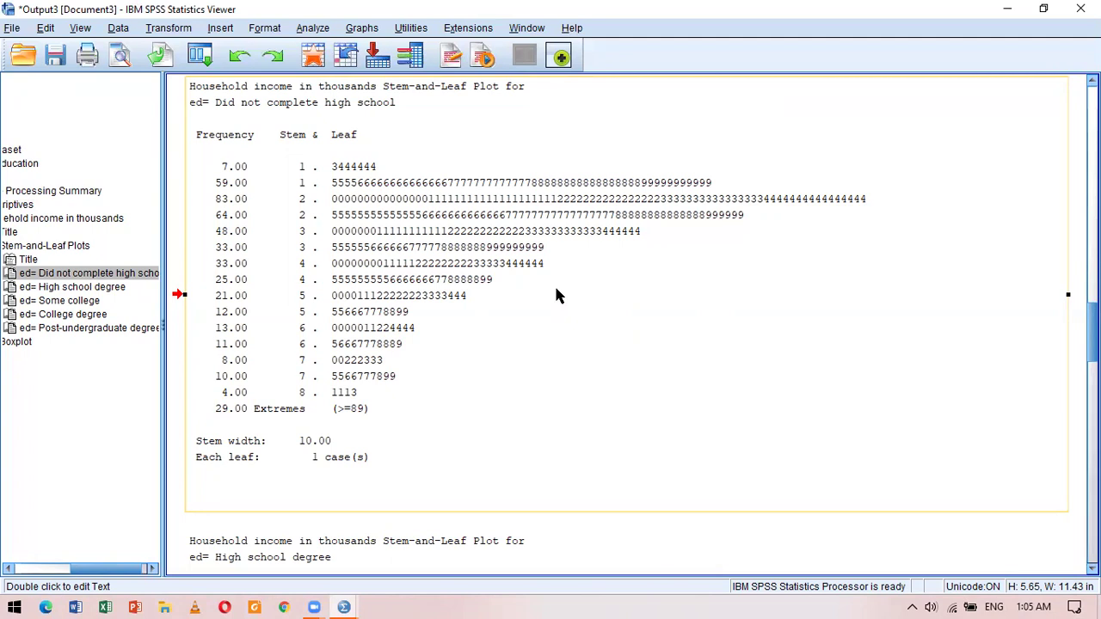
pyautogui.scroll(-10, 556, 296)
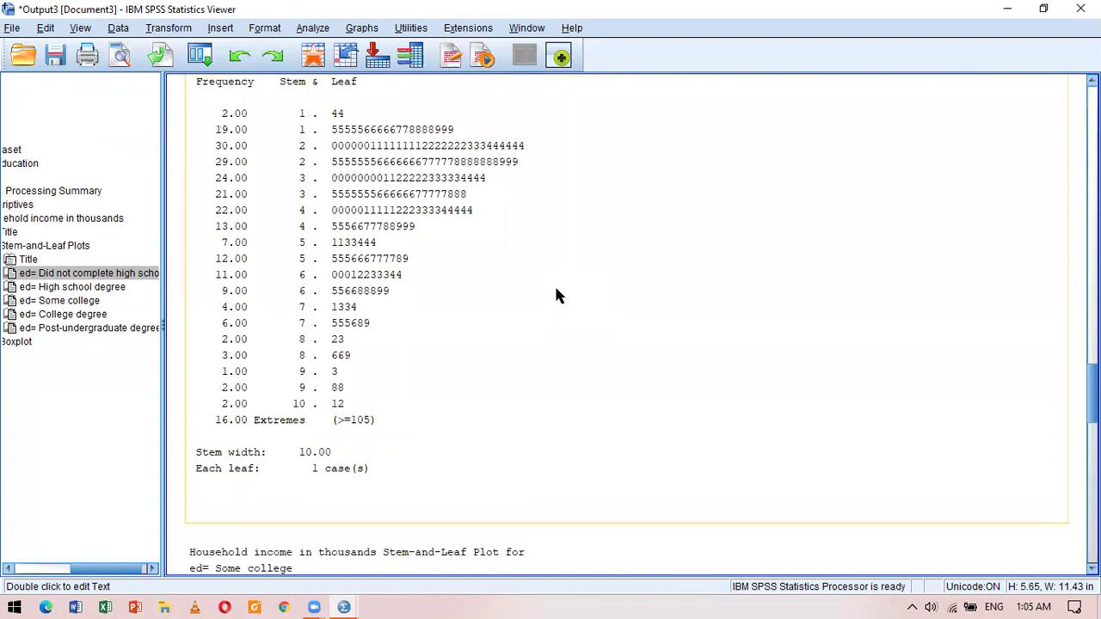
pyautogui.scroll(1, 556, 296)
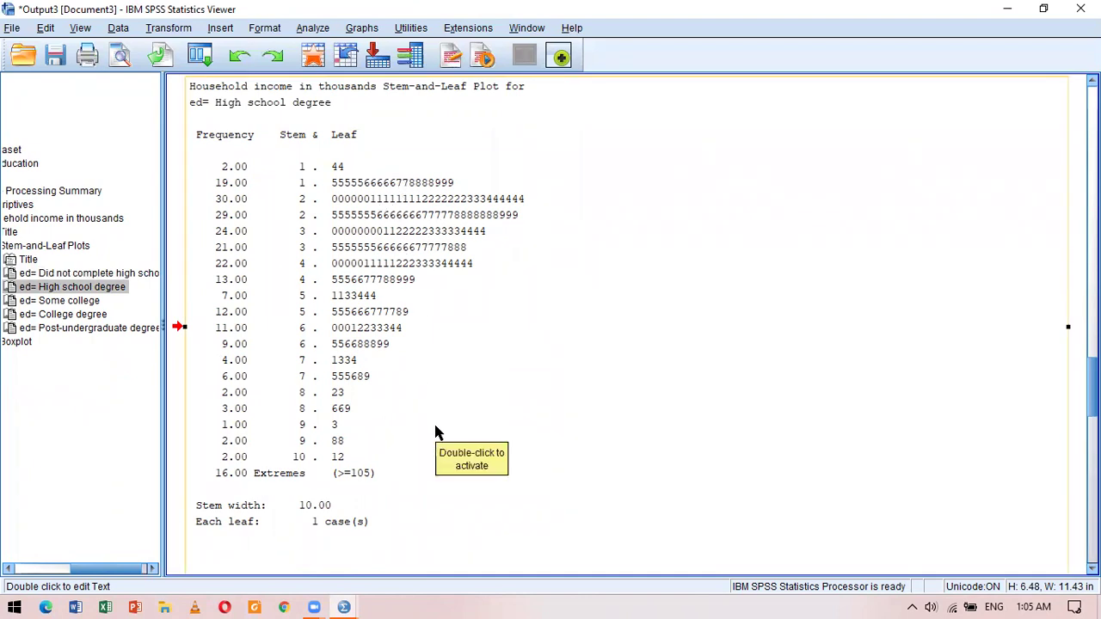
pyautogui.scroll(-5, 436, 432)
pyautogui.scroll(-12, 435, 432)
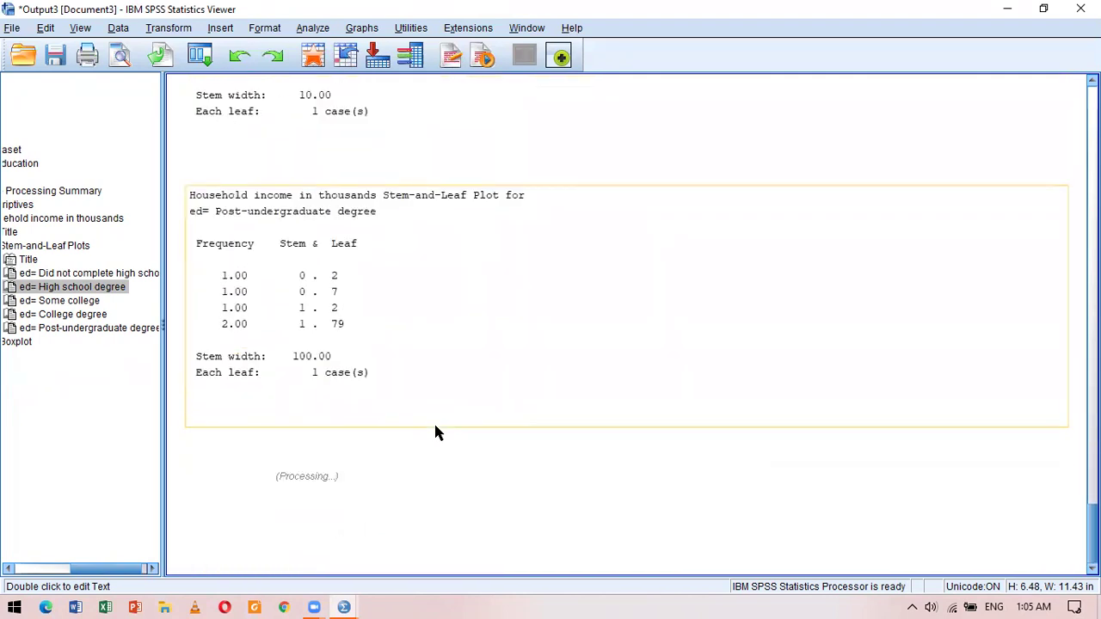
# - Examine the boxplot of household income by level of education and compare it with the Post-undergraduate degree descriptives
pyautogui.scroll(-5, 473, 374)
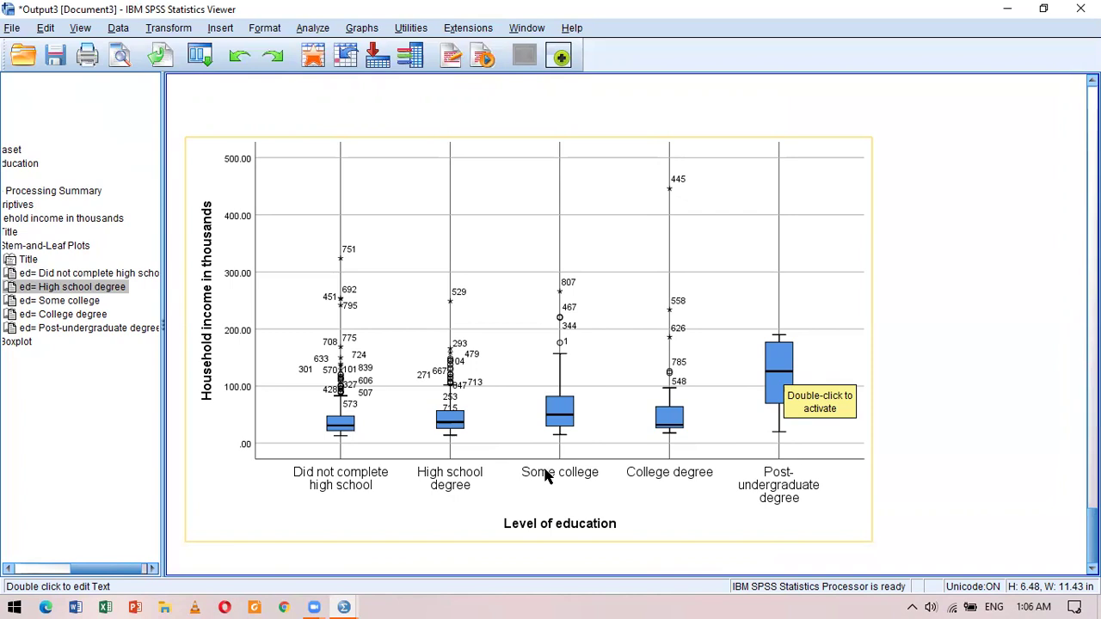
pyautogui.click(817, 448)
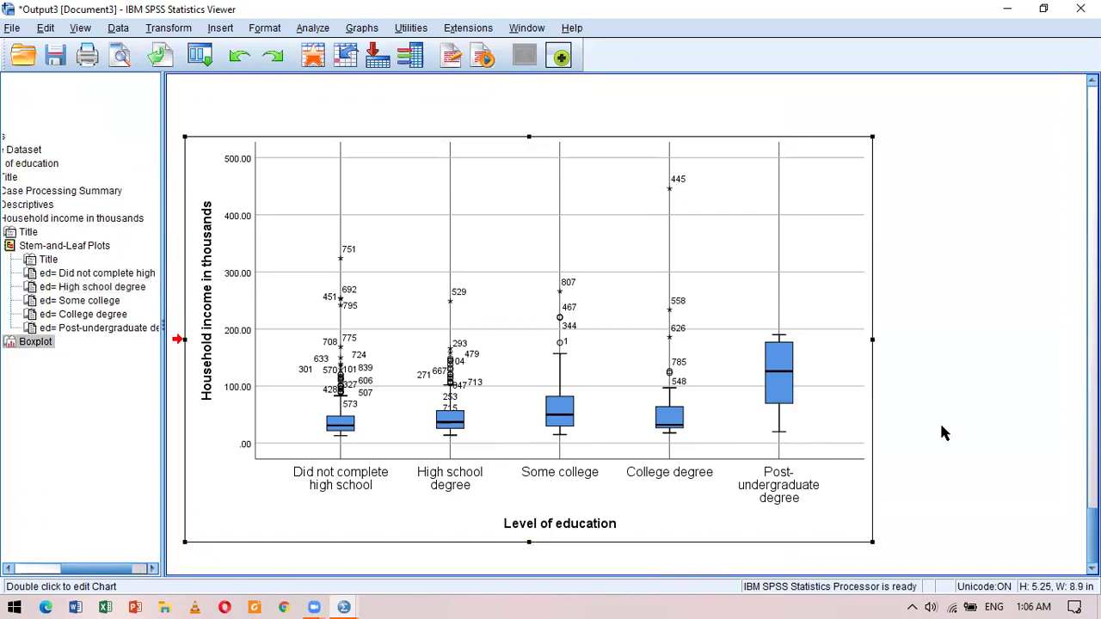
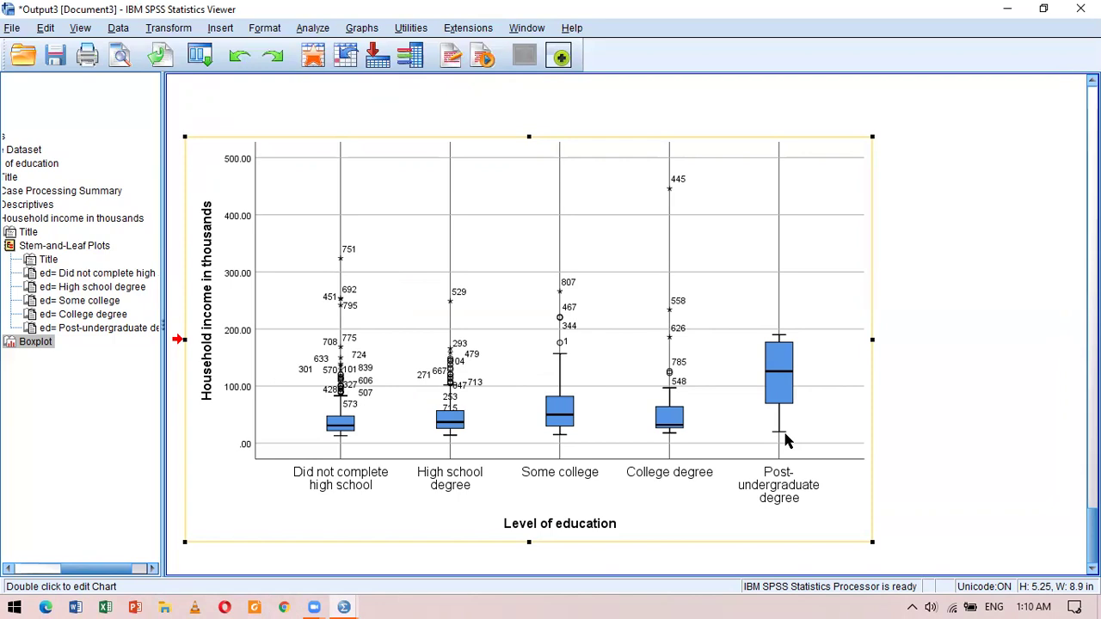
pyautogui.scroll(15, 784, 441)
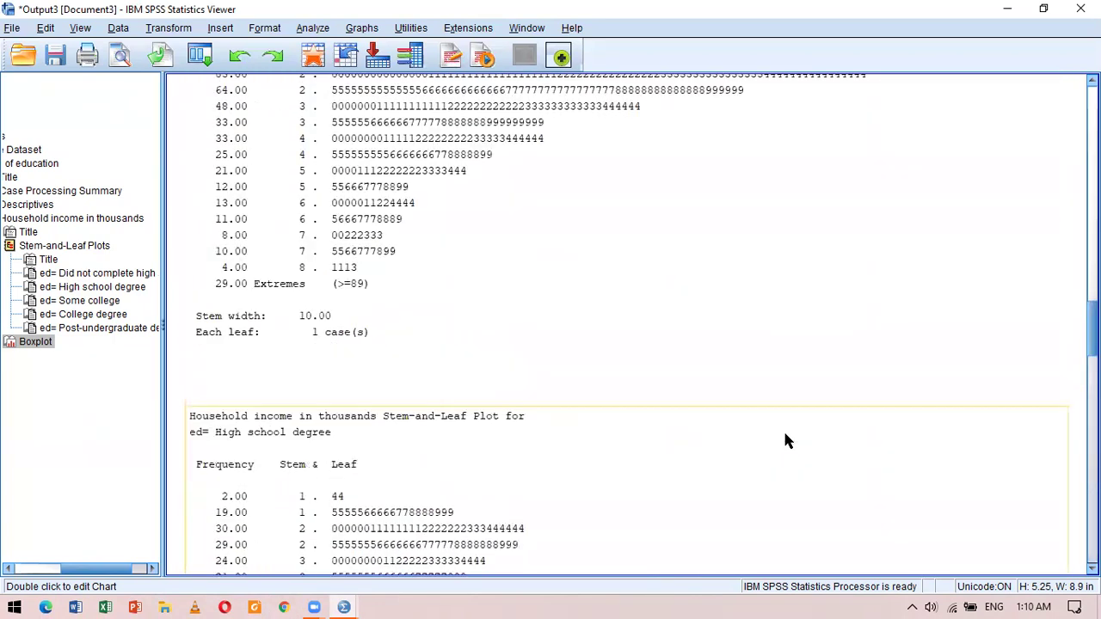
pyautogui.scroll(10, 785, 440)
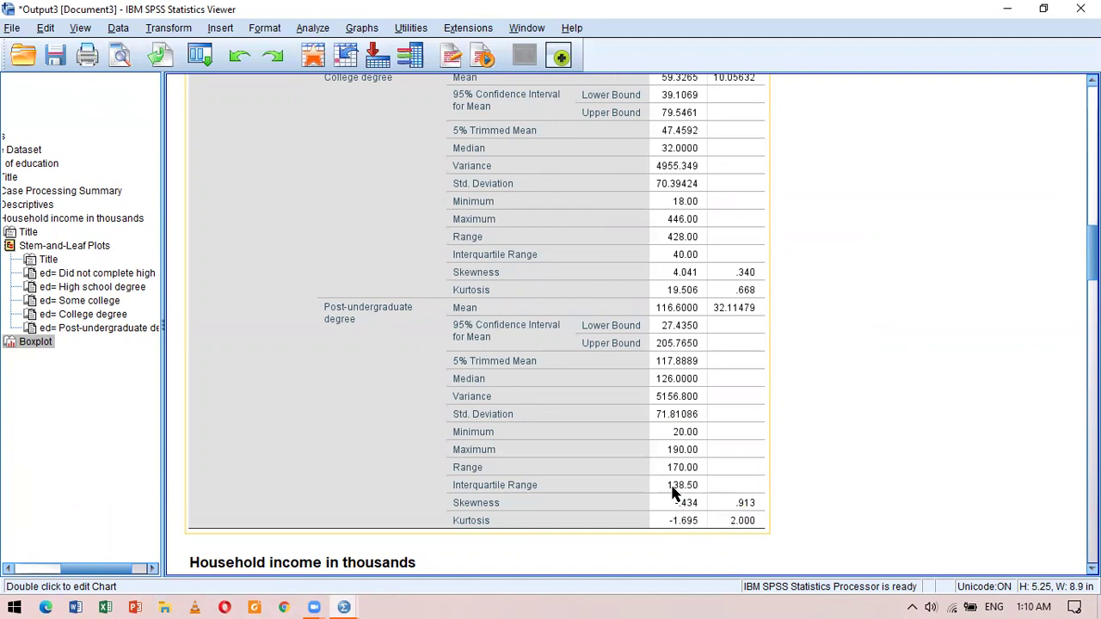
pyautogui.scroll(-15, 674, 492)
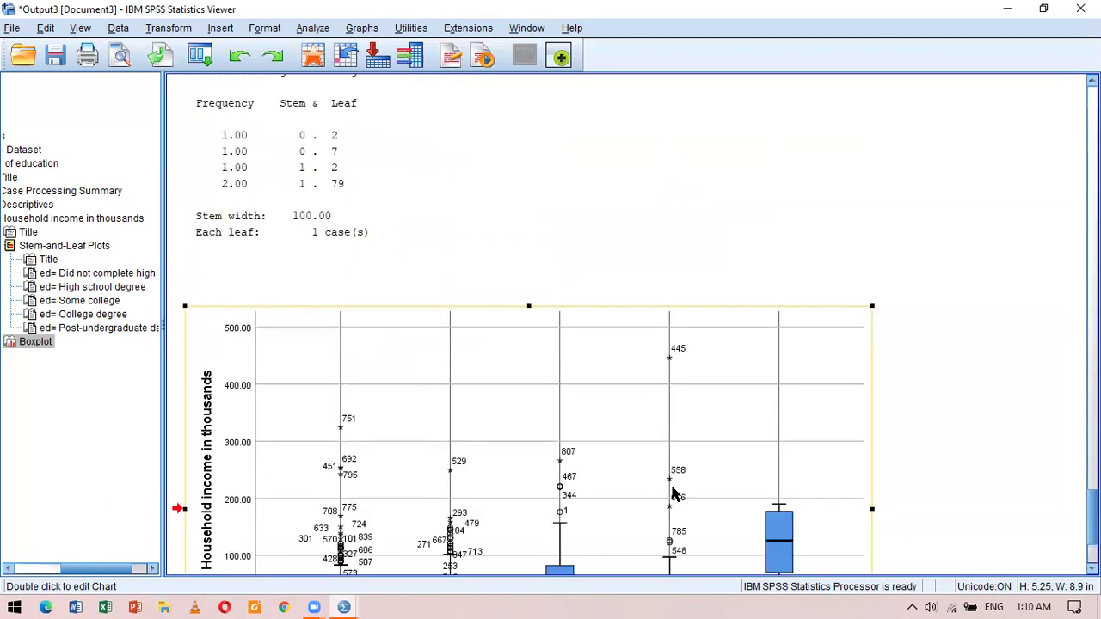
pyautogui.scroll(-4, 674, 492)
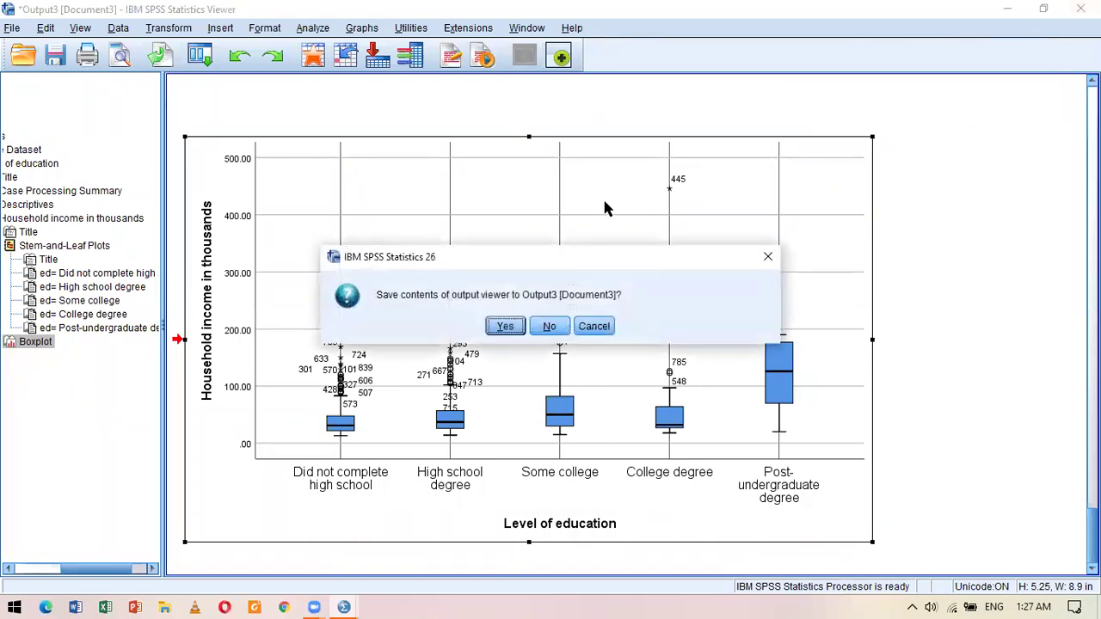
# - Discard the Explore output without saving and set up a Frequencies analysis of Level of education and Previously defaulted
pyautogui.click(551, 326)
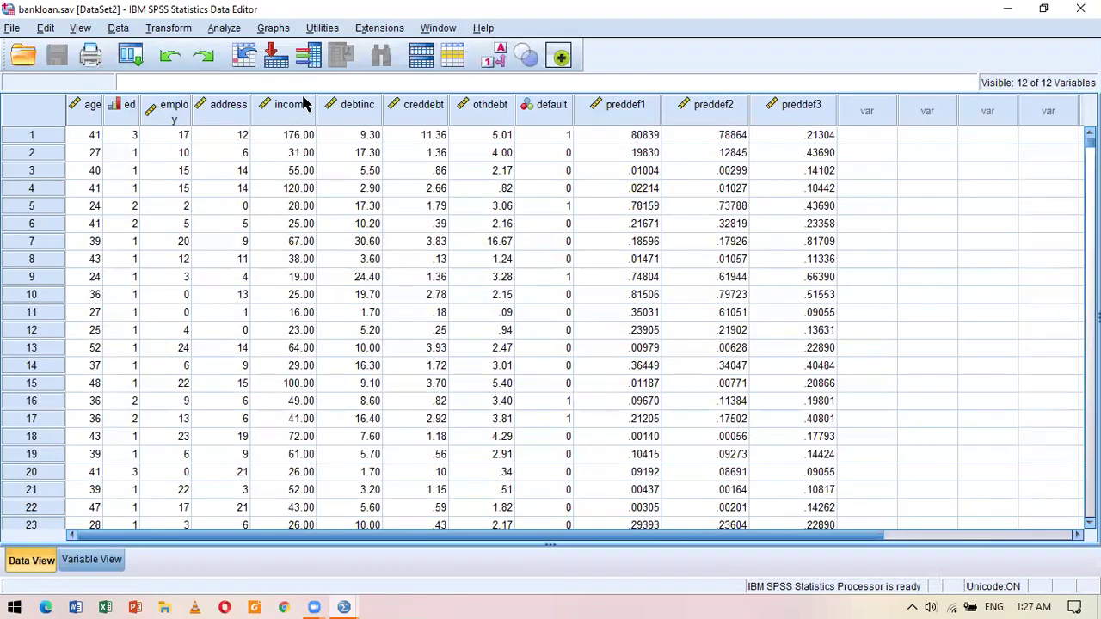
pyautogui.click(222, 29)
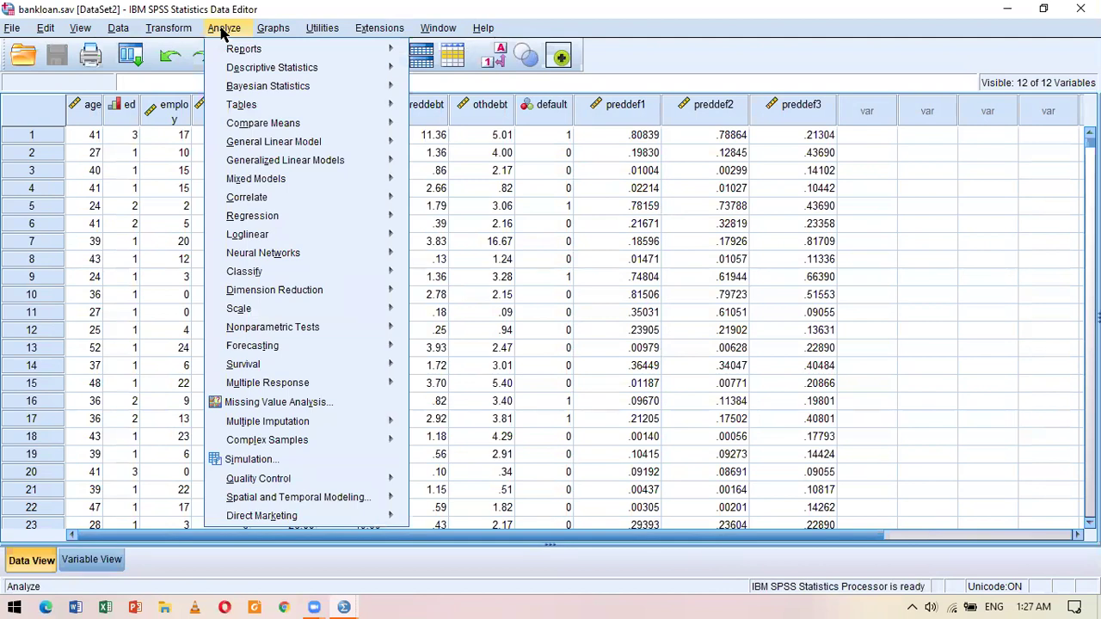
pyautogui.moveTo(265, 72)
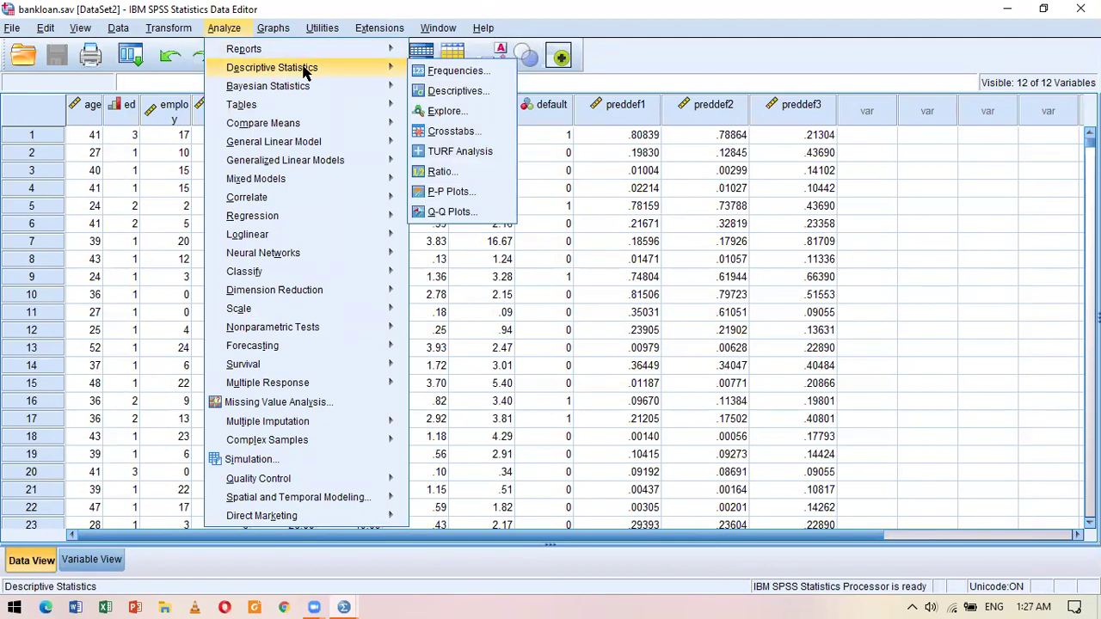
pyautogui.click(454, 73)
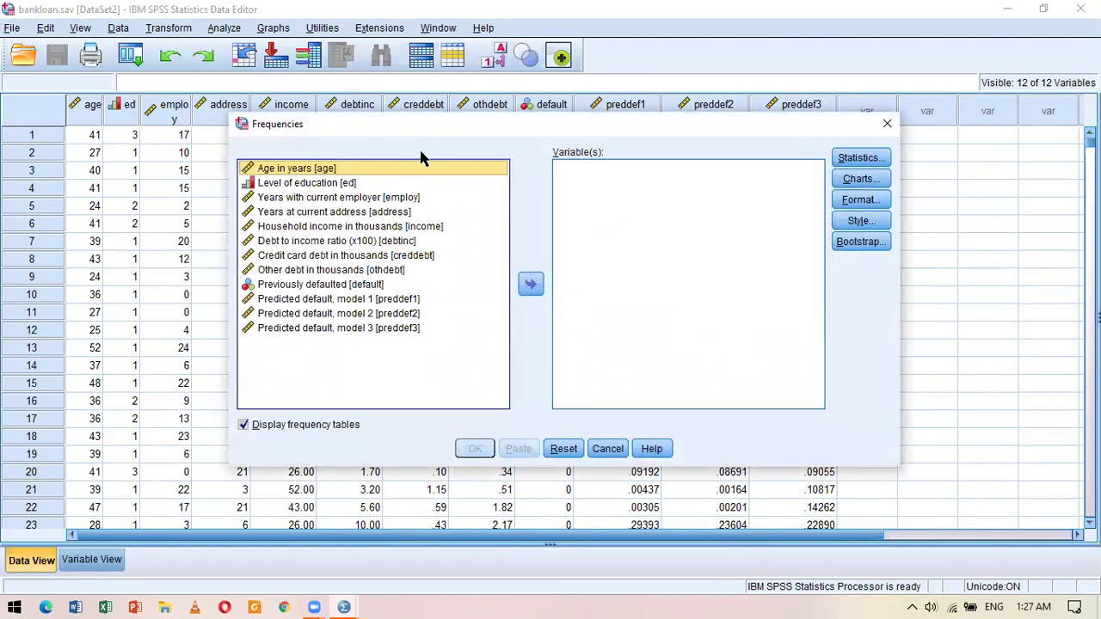
pyautogui.click(384, 185)
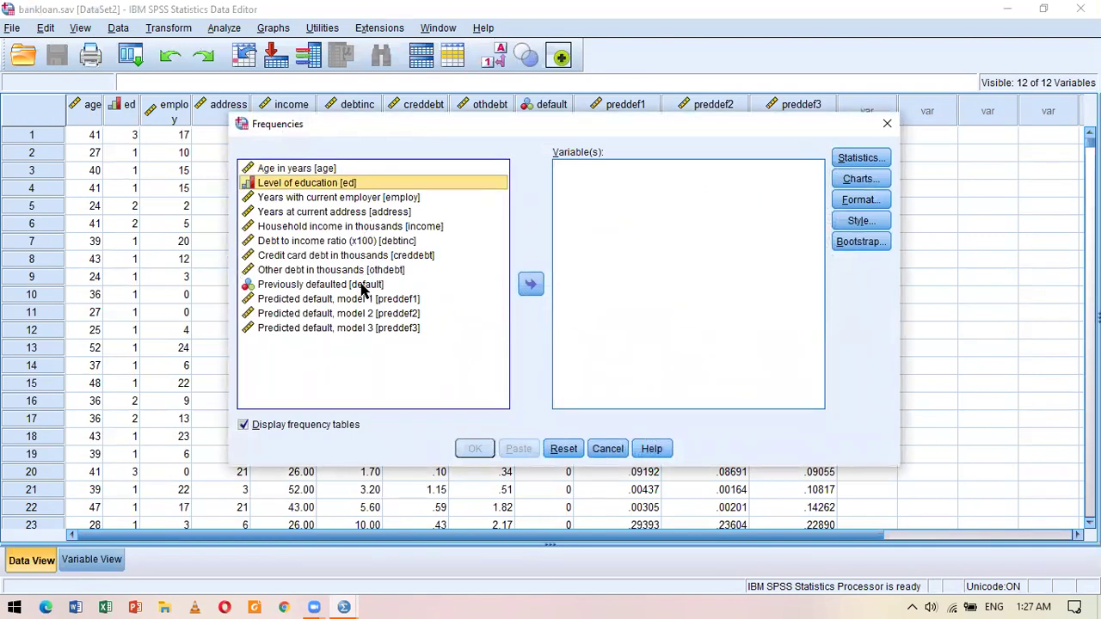
pyautogui.click(531, 284)
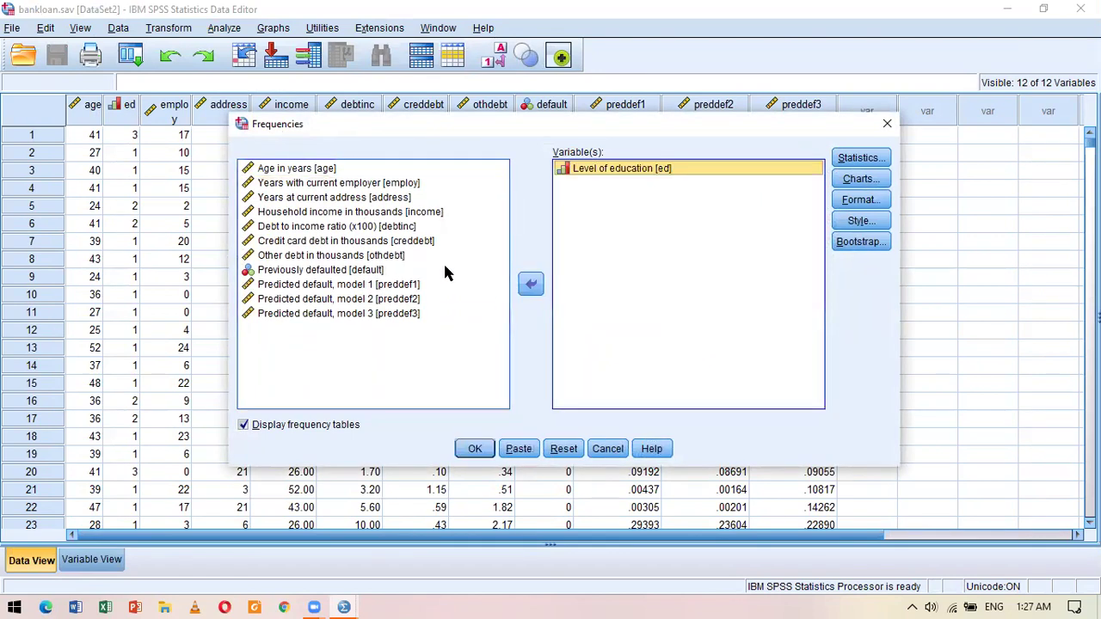
pyautogui.click(445, 270)
pyautogui.click(531, 284)
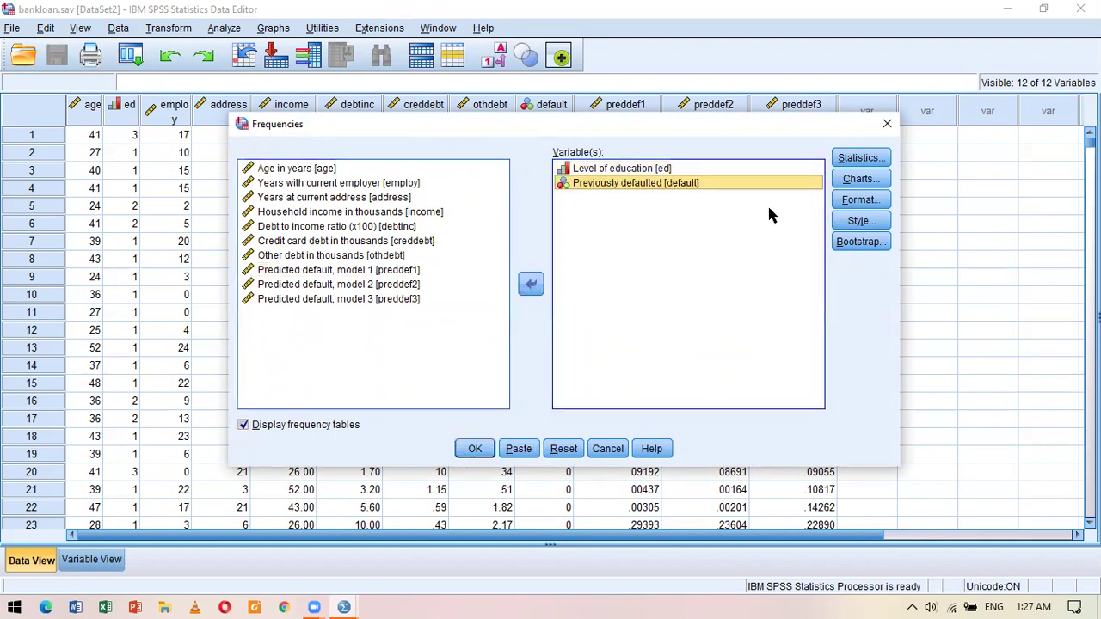
# - Request mean, median, mode, standard deviation, variance and quartiles, and run the Frequencies analysis
pyautogui.click(863, 159)
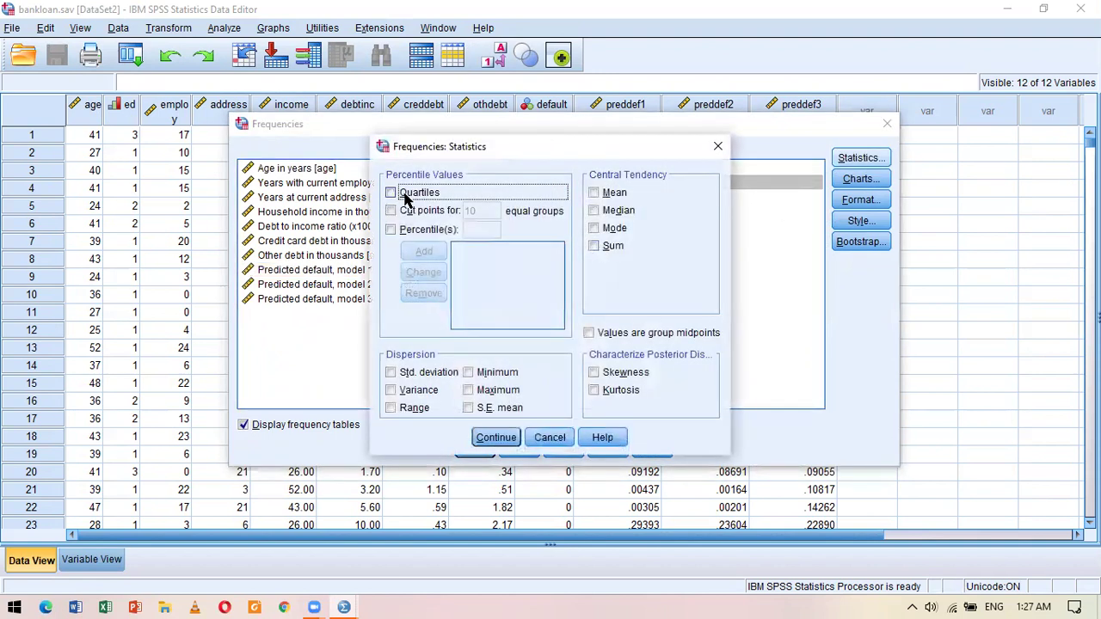
pyautogui.click(595, 194)
pyautogui.click(606, 211)
pyautogui.click(608, 228)
pyautogui.click(417, 376)
pyautogui.click(418, 392)
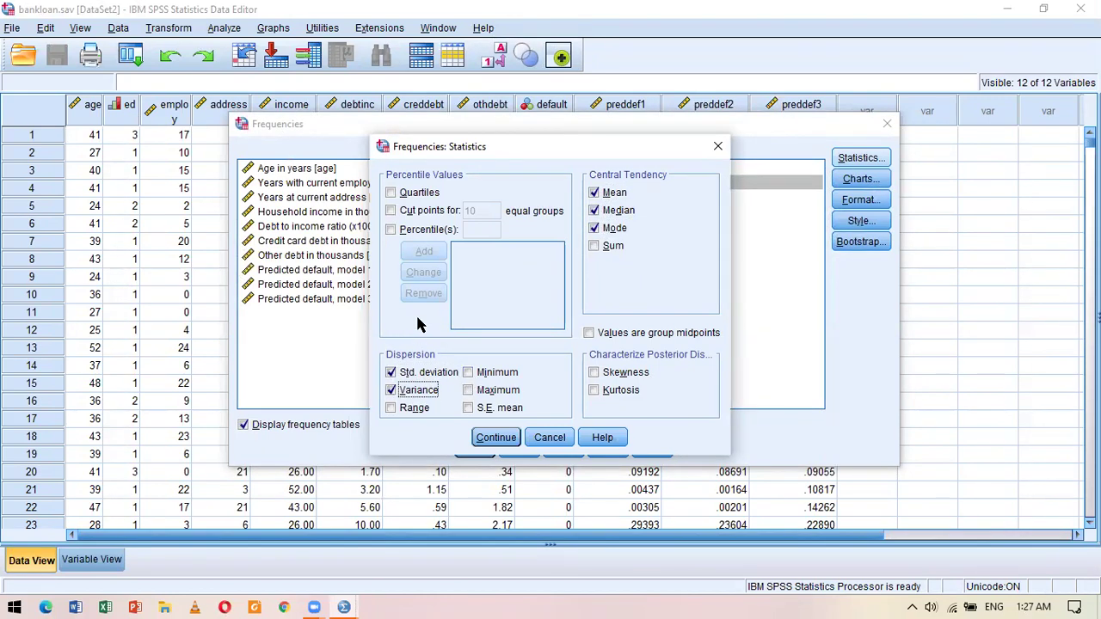
pyautogui.click(418, 193)
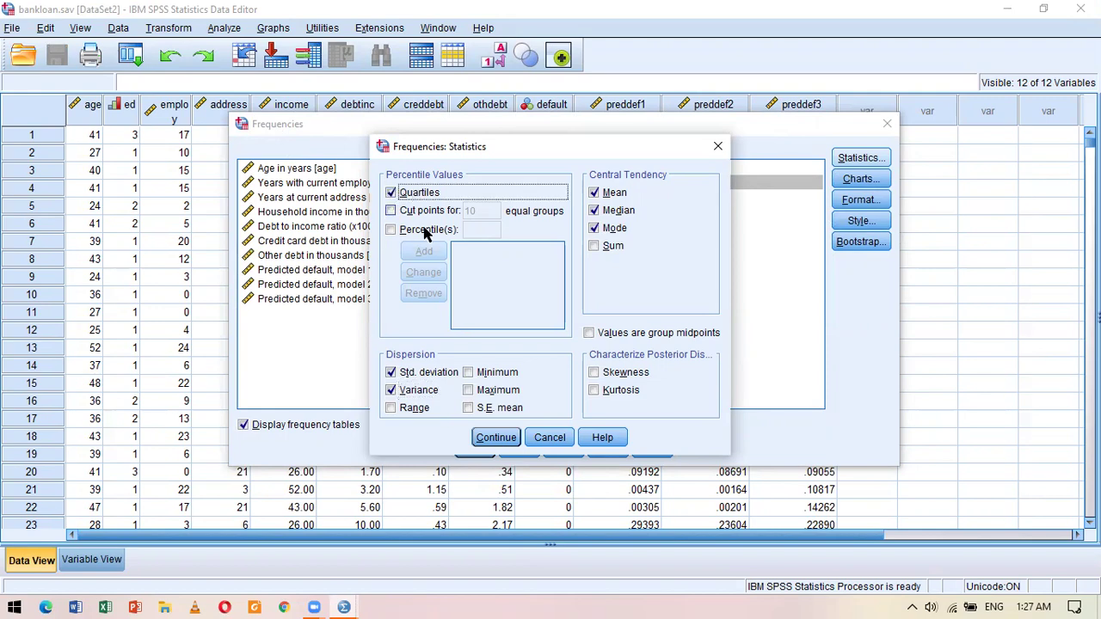
pyautogui.click(488, 438)
pyautogui.click(476, 447)
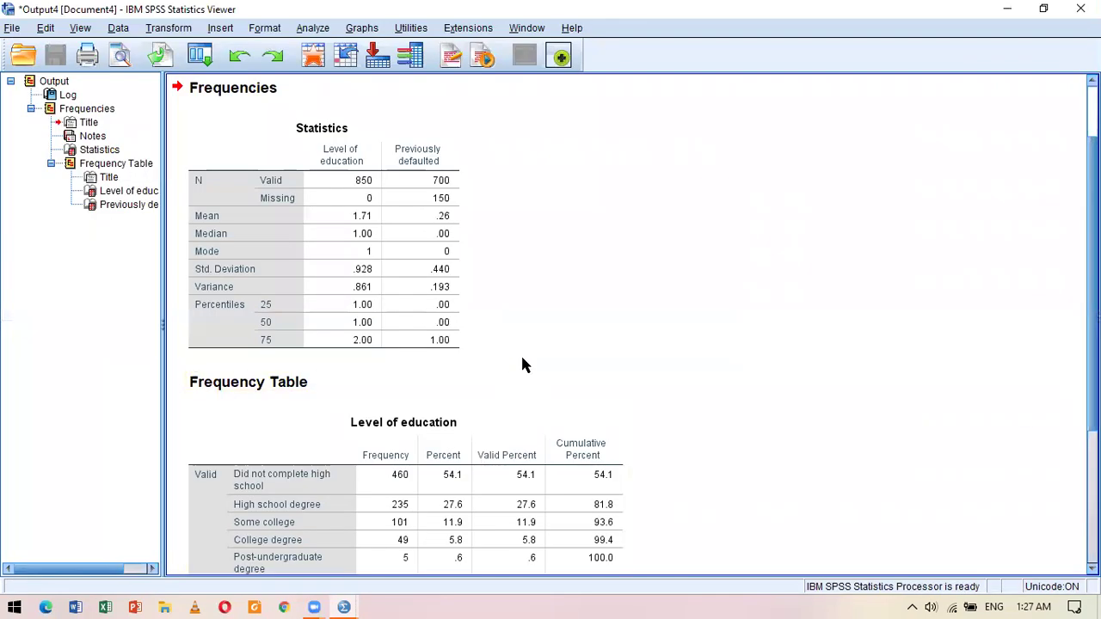
# - Examine the Statistics table and the frequency tables for Level of education and Previously defaulted
pyautogui.click(384, 222)
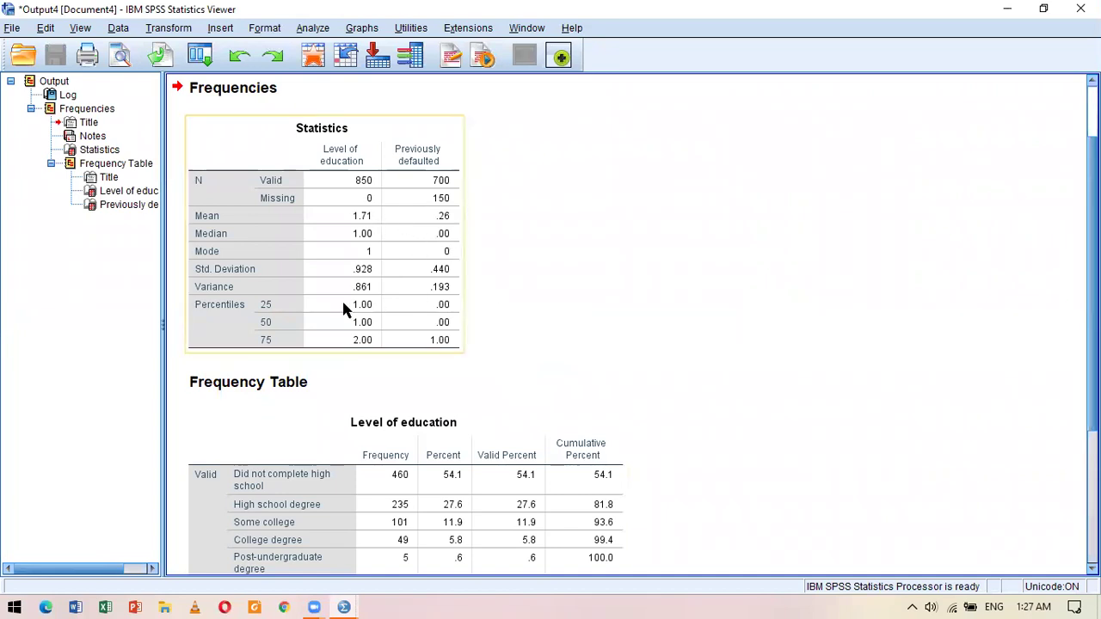
pyautogui.scroll(-3, 501, 308)
pyautogui.click(501, 308)
pyautogui.scroll(-1, 501, 309)
pyautogui.click(281, 169)
pyautogui.click(316, 215)
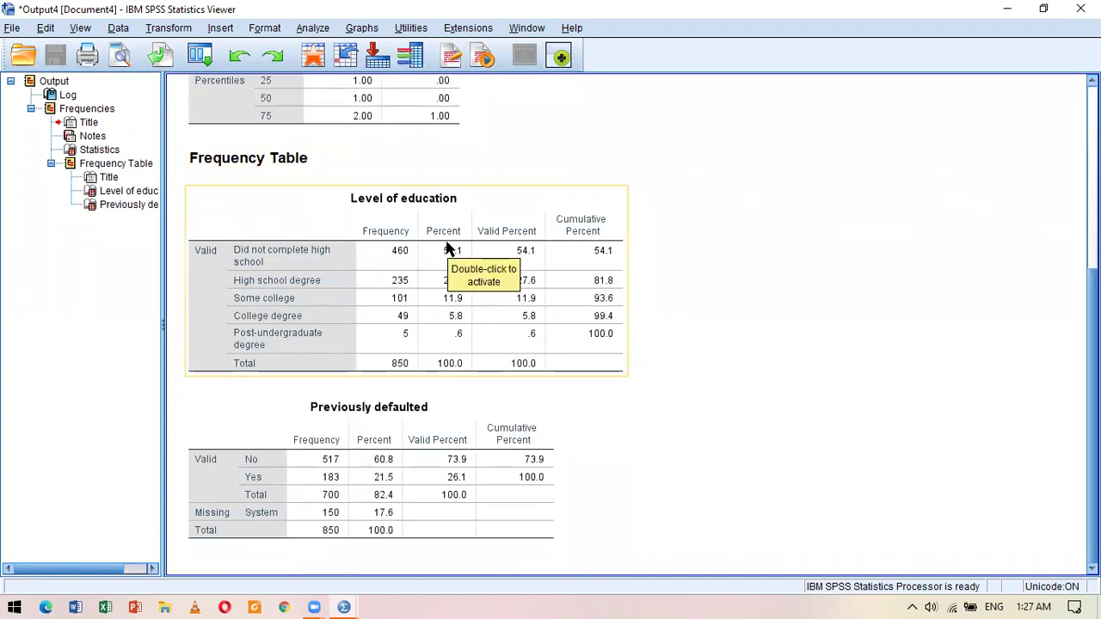
pyautogui.click(744, 342)
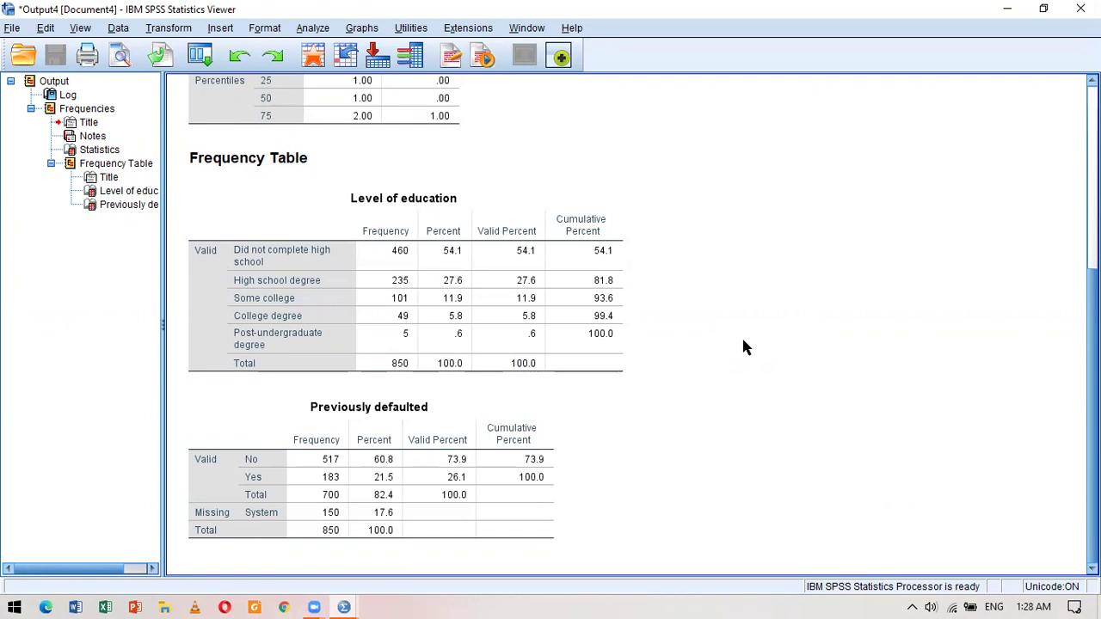
# - Examine the counts and percentages per category in the Level of education table and the valid percents in the Previously defaulted table
pyautogui.click(422, 256)
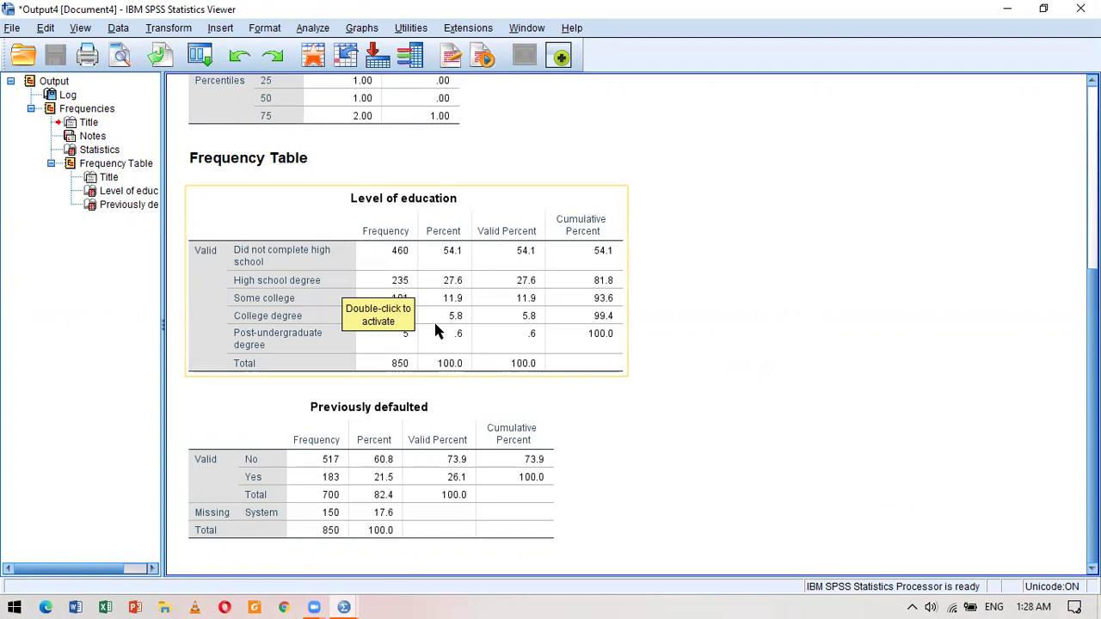
pyautogui.click(599, 381)
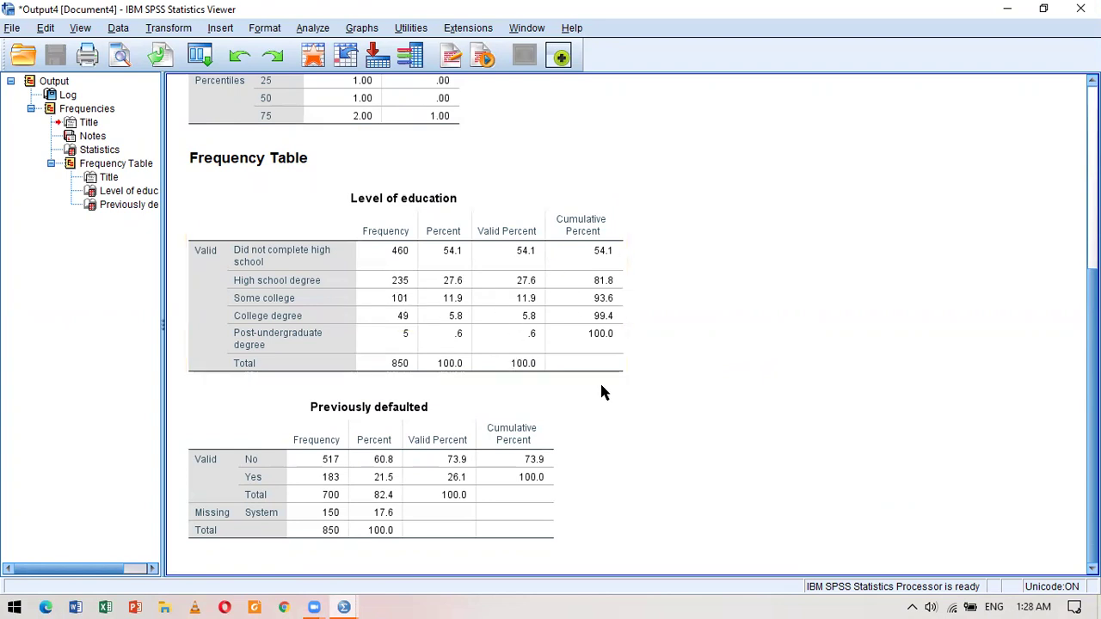
pyautogui.click(488, 354)
pyautogui.click(467, 387)
pyautogui.click(439, 370)
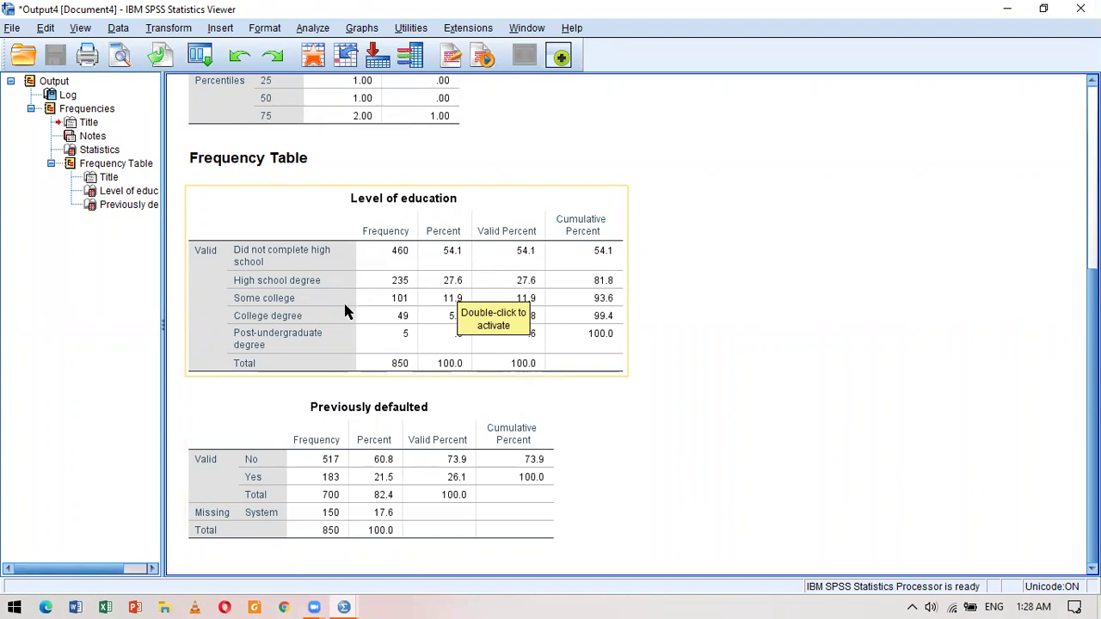
pyautogui.click(401, 334)
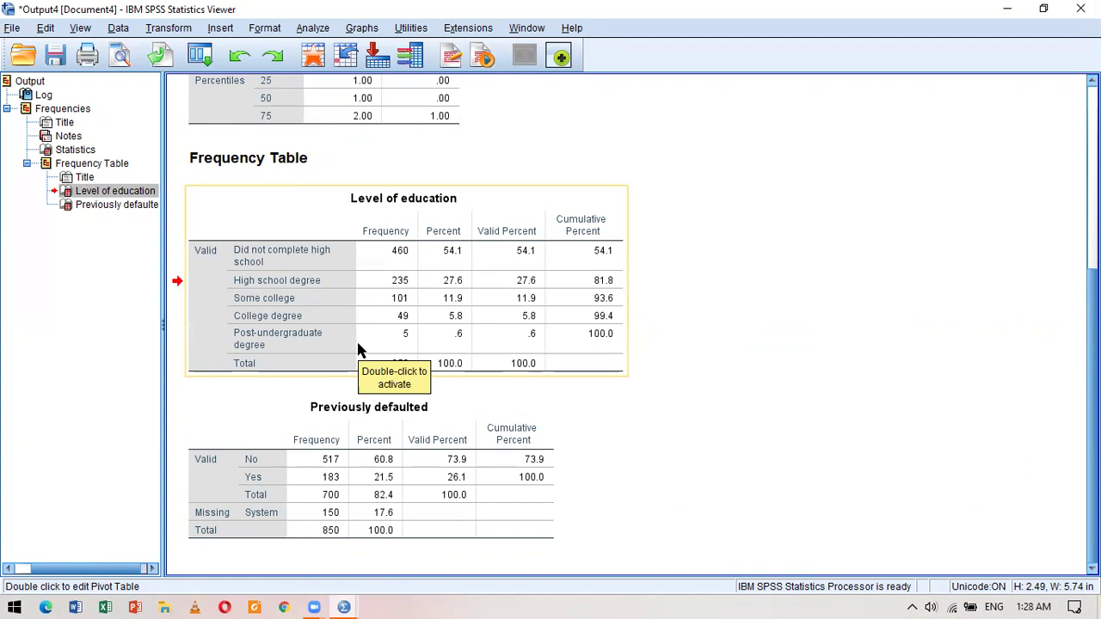
pyautogui.click(679, 430)
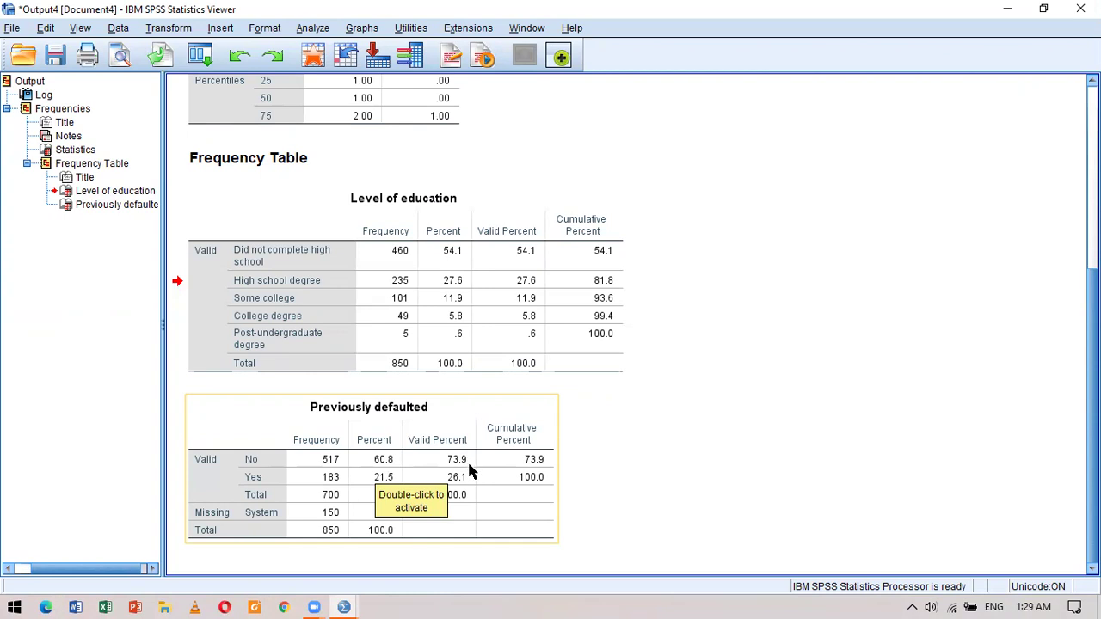
pyautogui.click(469, 499)
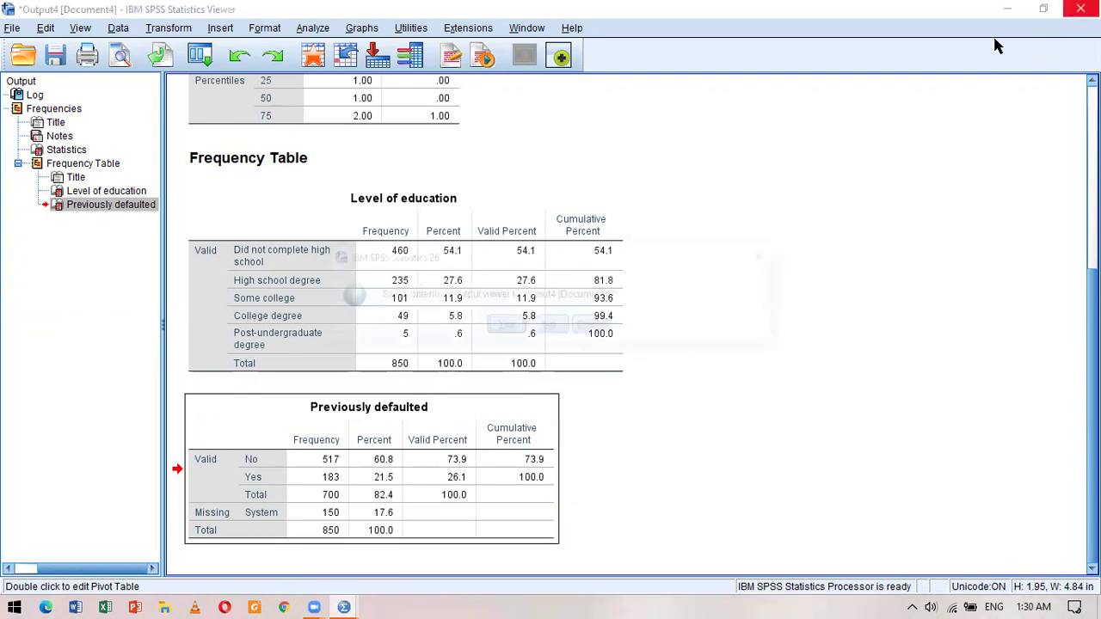
# - Discard the Frequencies output without saving and start a Crosstabs analysis on the bankloan.sav data
pyautogui.click(1080, 9)
pyautogui.click(551, 326)
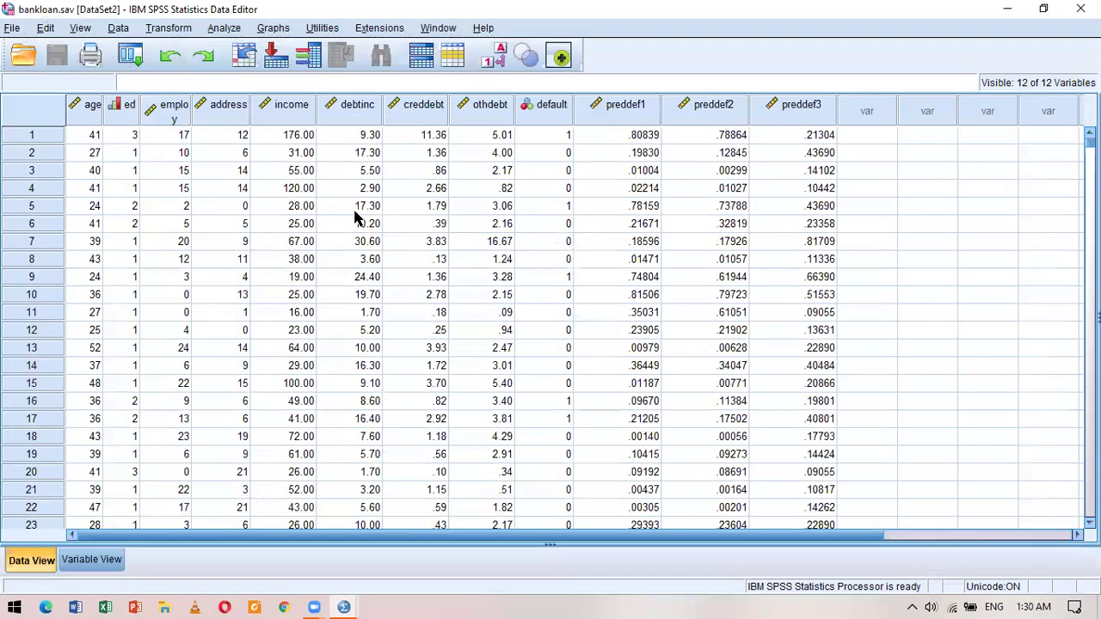
pyautogui.click(240, 32)
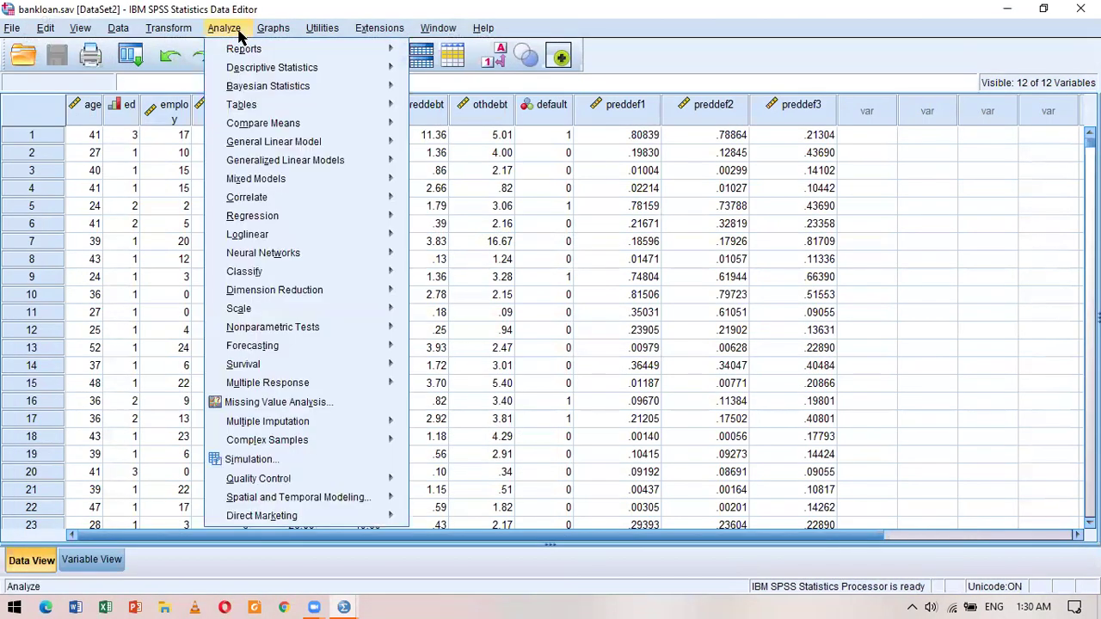
pyautogui.moveTo(297, 69)
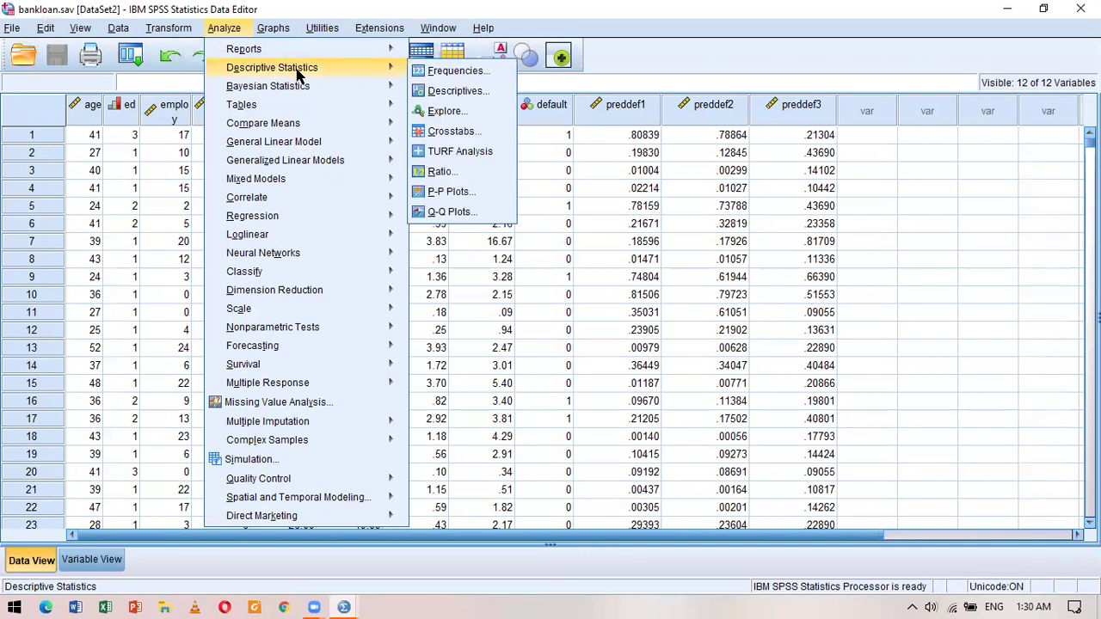
pyautogui.click(449, 131)
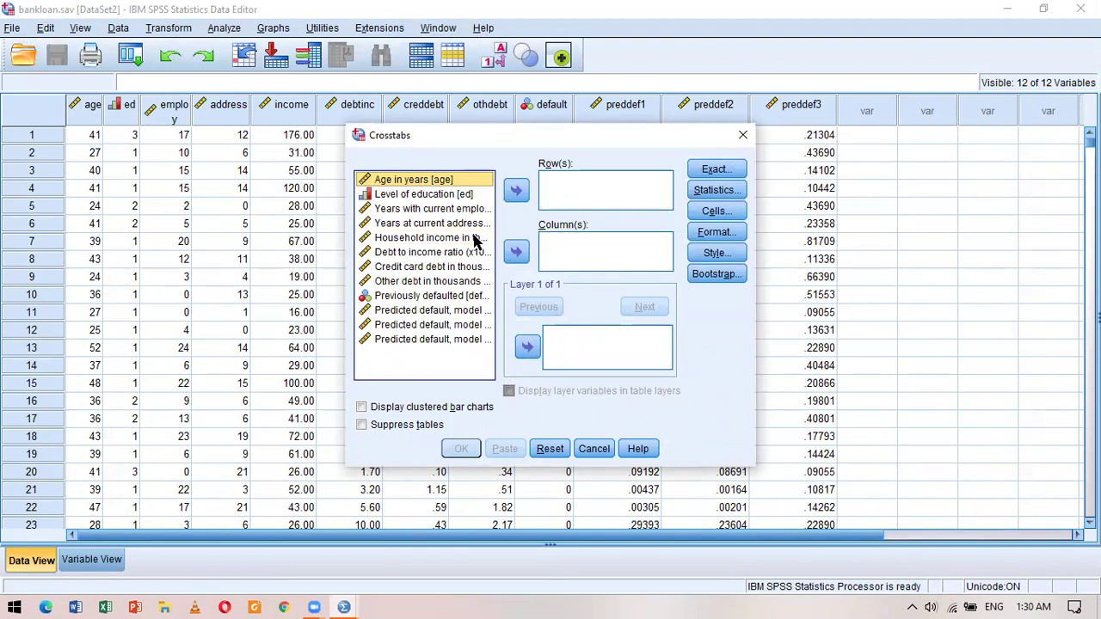
# - Assign Level of education to the crosstab rows and Household income in thousands to the columns
pyautogui.click(456, 296)
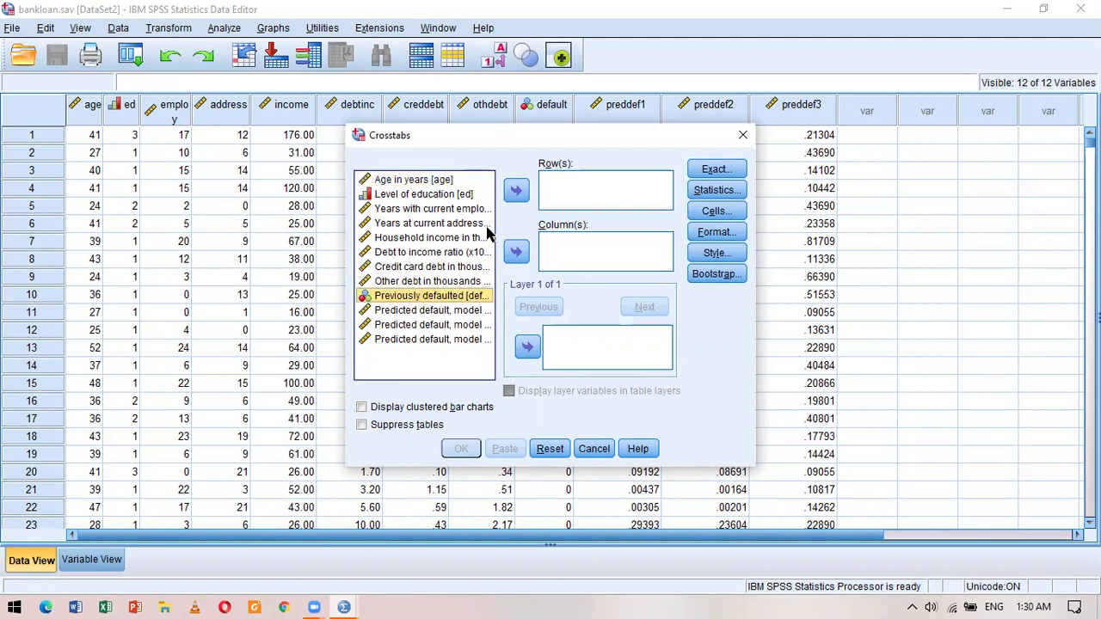
pyautogui.click(434, 197)
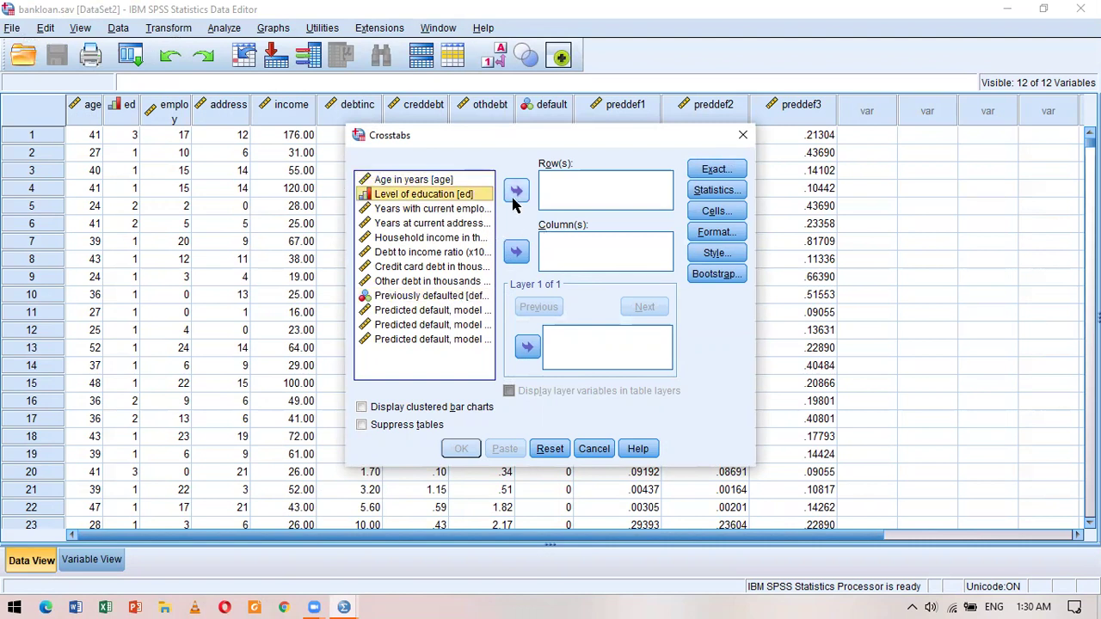
pyautogui.click(517, 193)
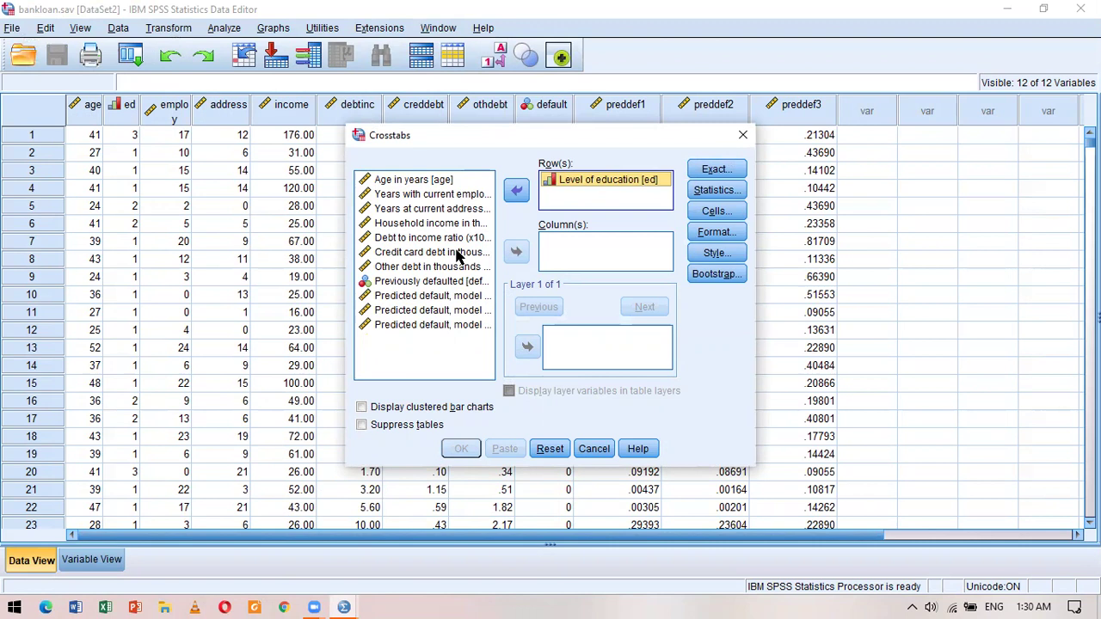
pyautogui.click(453, 223)
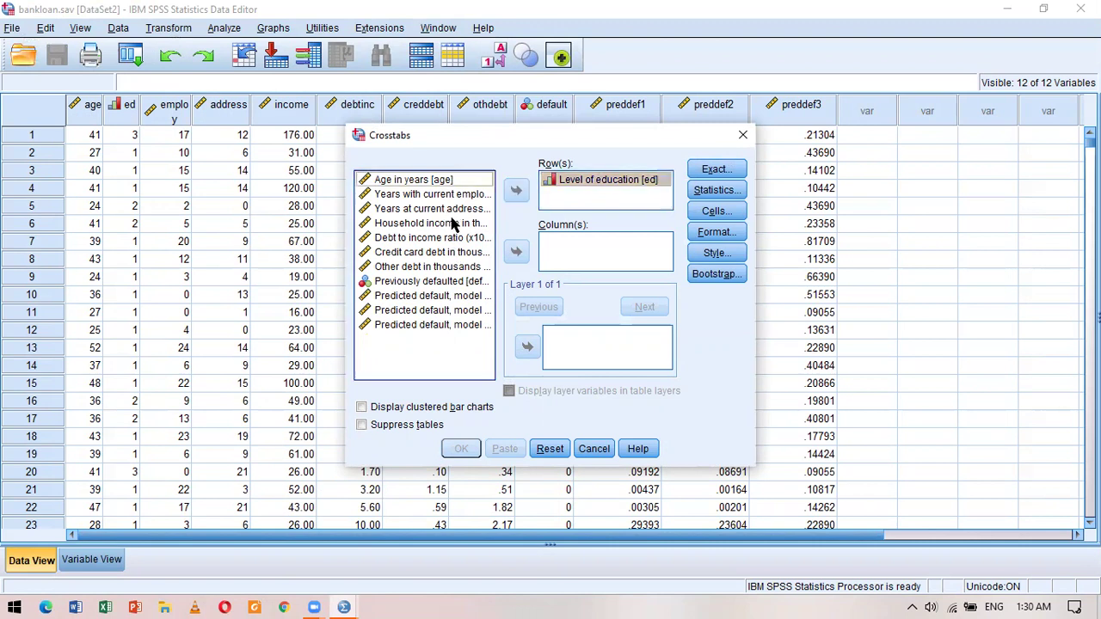
pyautogui.click(516, 251)
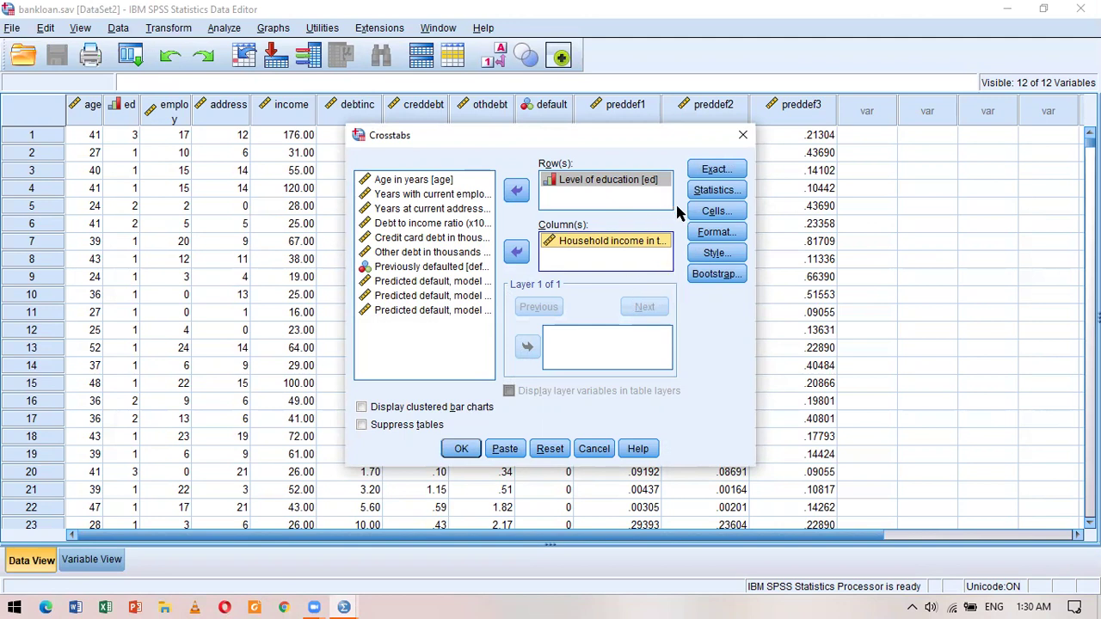
# - Add row and column percentages to the crosstab cells and run the Crosstabs analysis
pyautogui.click(715, 212)
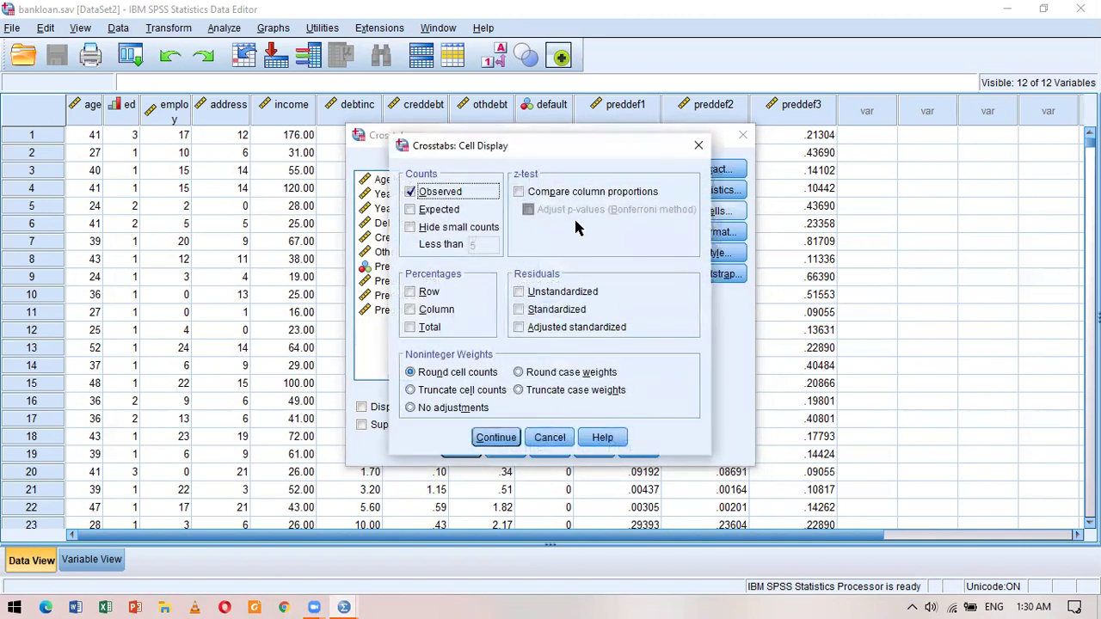
pyautogui.click(410, 292)
pyautogui.click(412, 310)
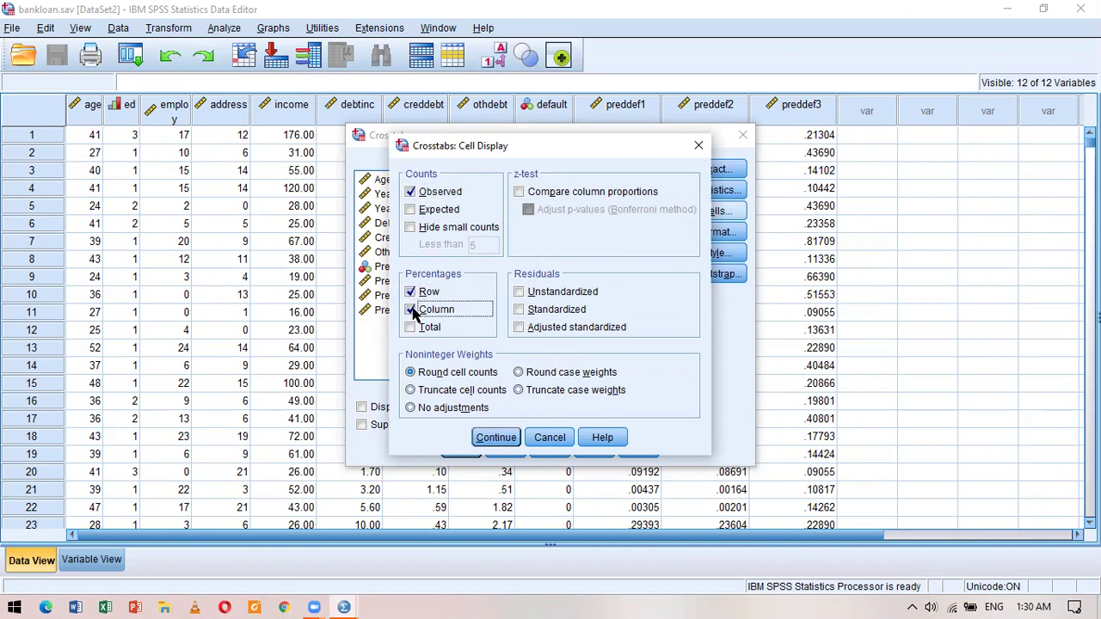
pyautogui.click(496, 438)
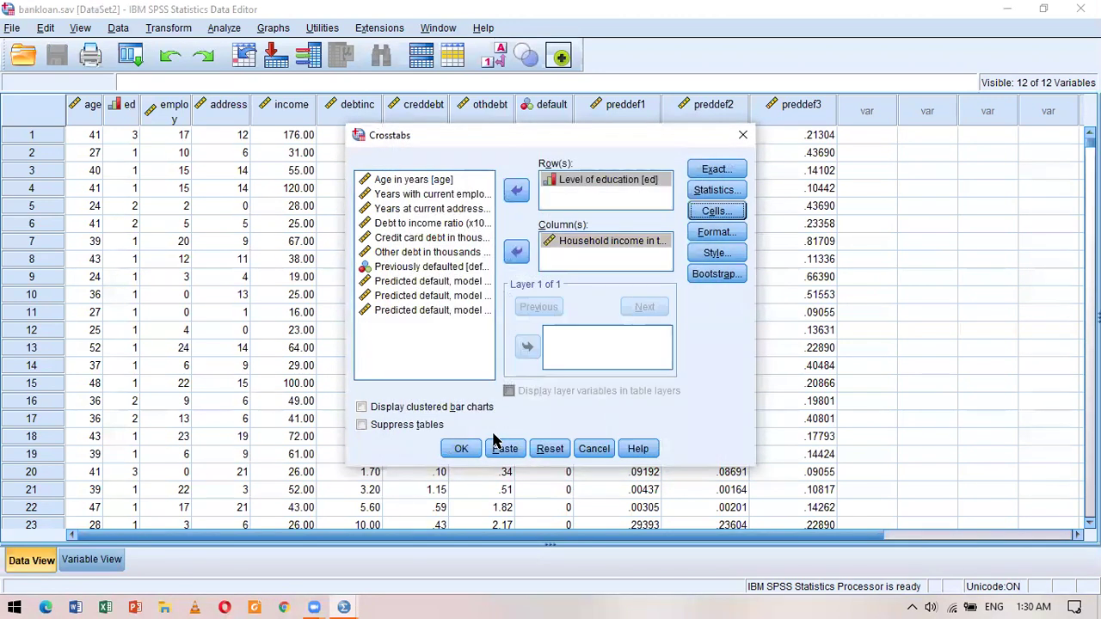
pyautogui.click(459, 450)
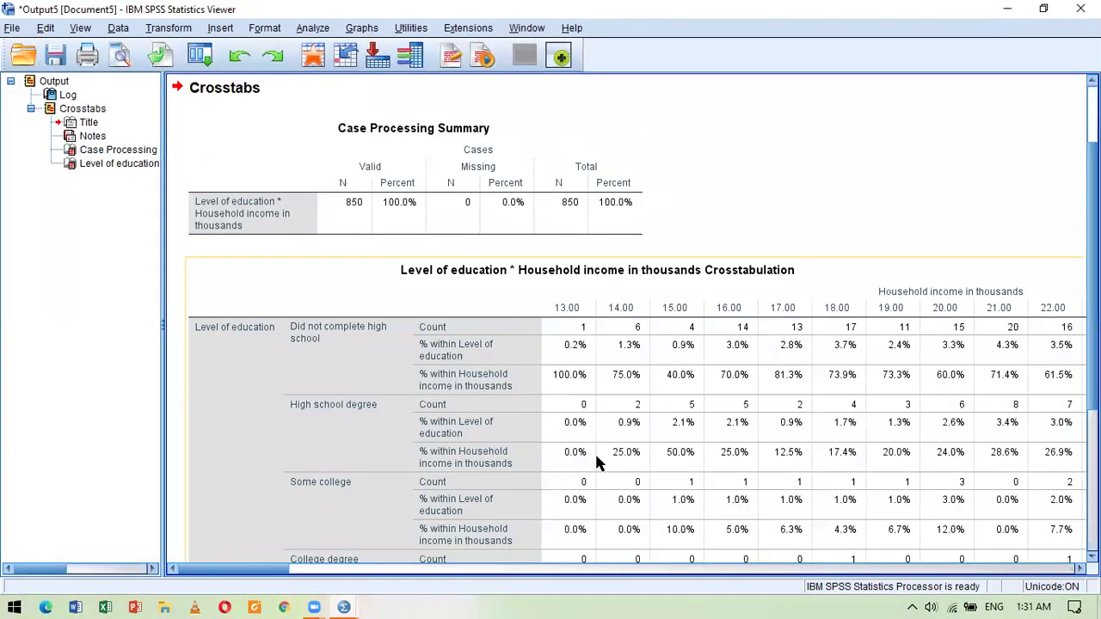
# - Examine the counts and the row and column percentages in the Level of education by Household income crosstabulation
pyautogui.scroll(-5, 605, 535)
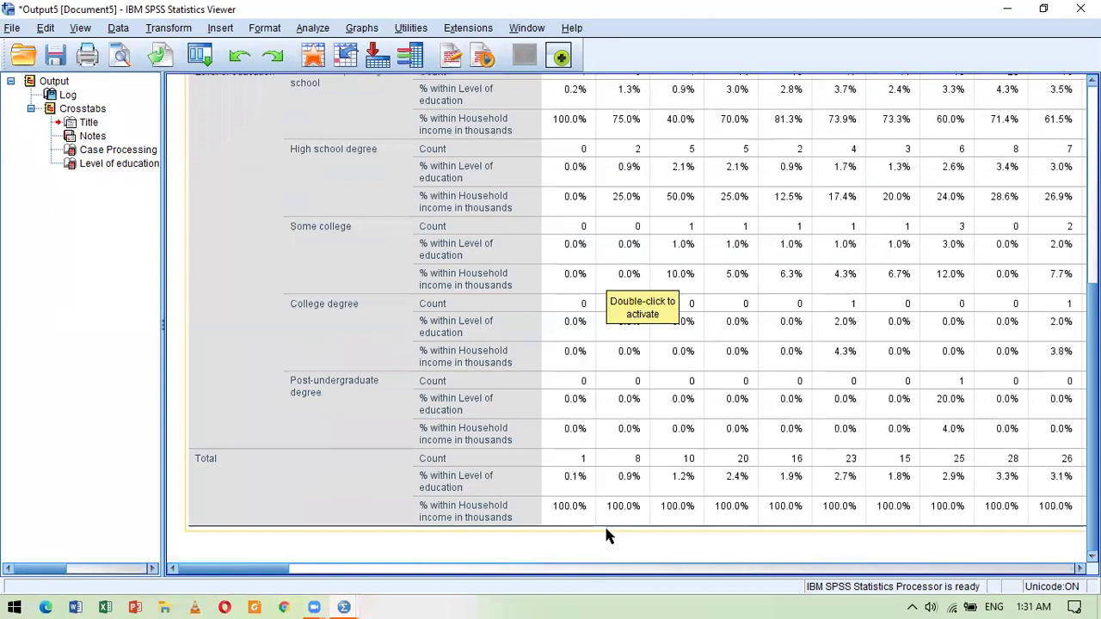
pyautogui.scroll(3, 607, 534)
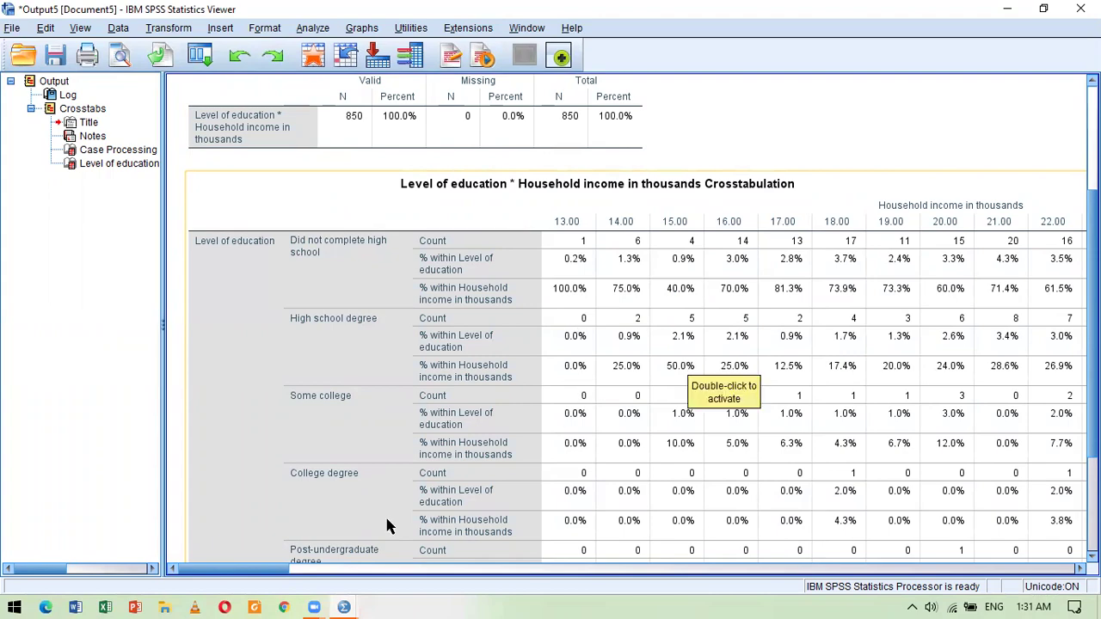
pyautogui.moveTo(258, 569); pyautogui.dragTo(825, 570)
pyautogui.hscroll(-10, 493, 516)
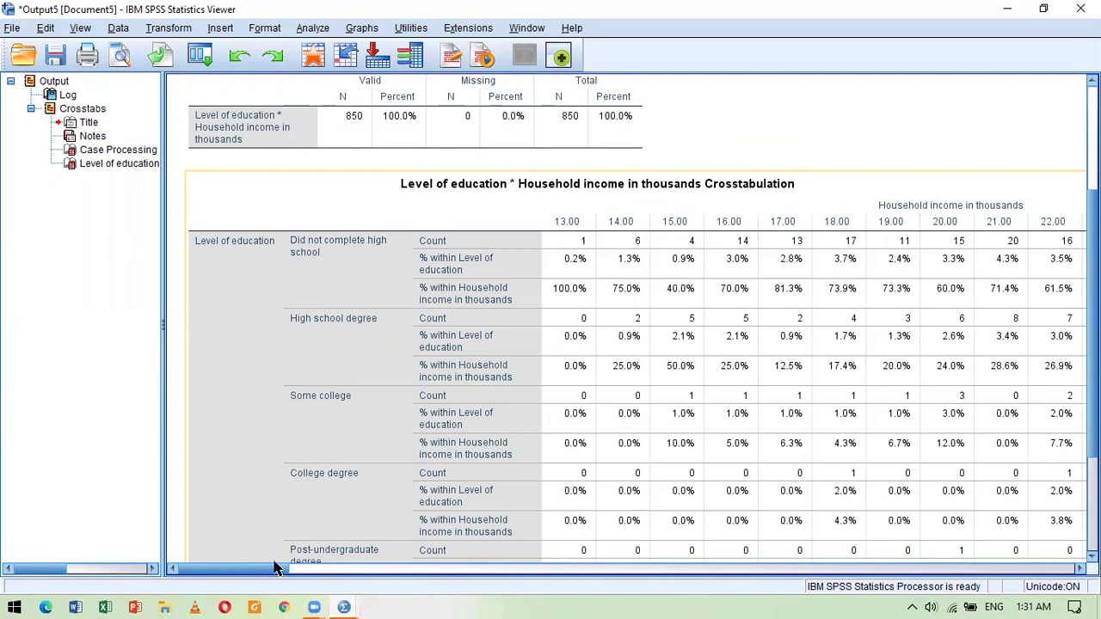
pyautogui.moveTo(270, 571); pyautogui.dragTo(376, 579)
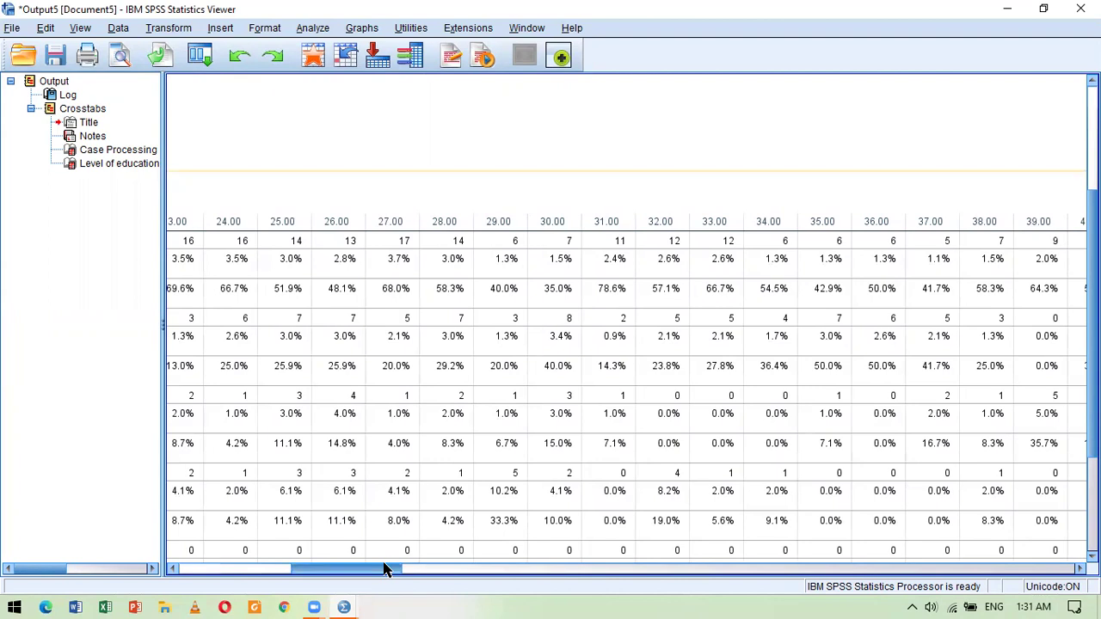
pyautogui.moveTo(384, 571); pyautogui.dragTo(216, 551)
pyautogui.click(289, 311)
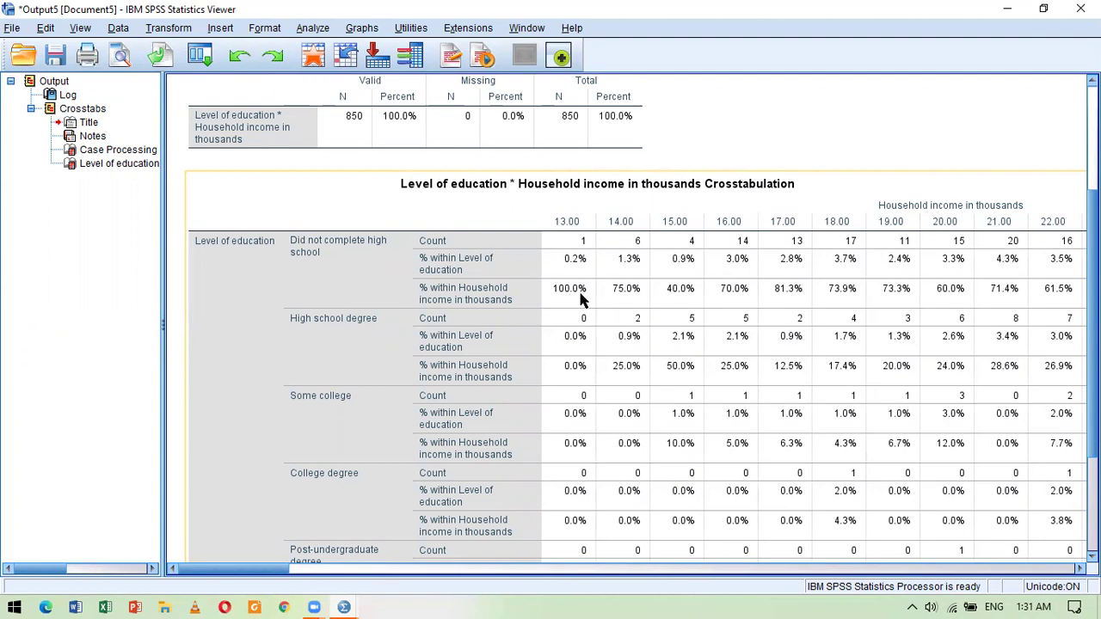
pyautogui.click(767, 293)
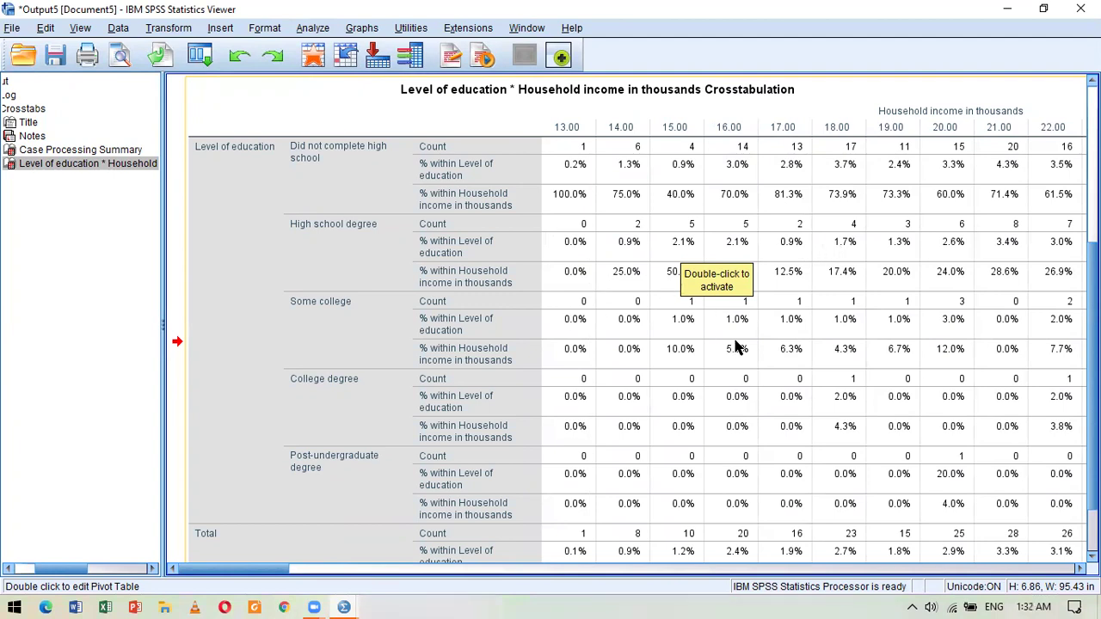
# - Discard the Crosstabs output without saving and start a Bivariate Correlations analysis
pyautogui.click(1081, 9)
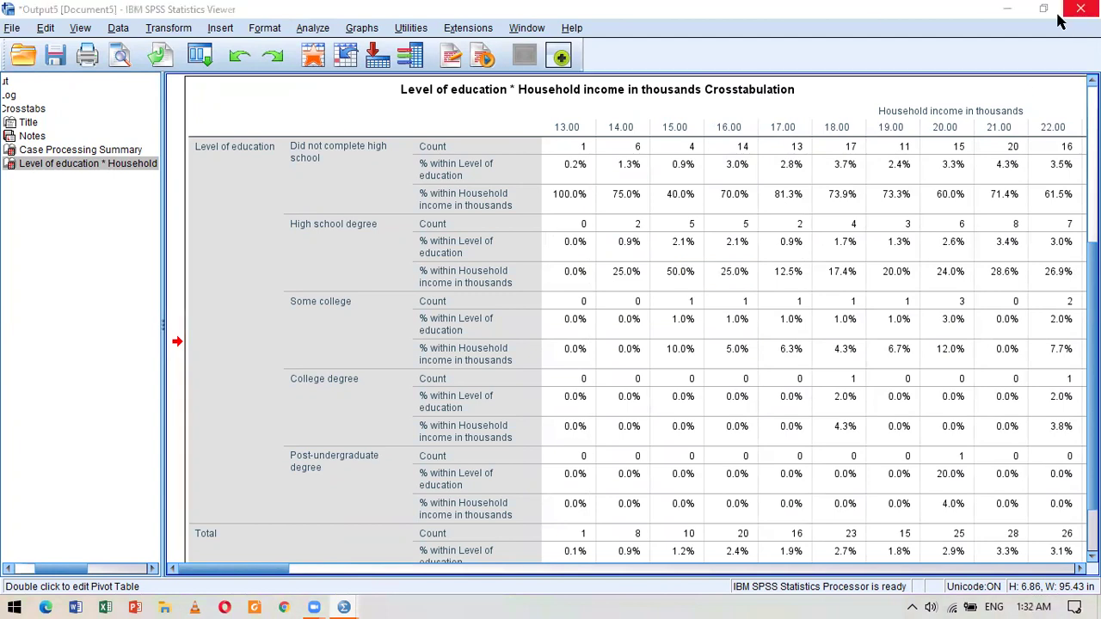
pyautogui.click(548, 328)
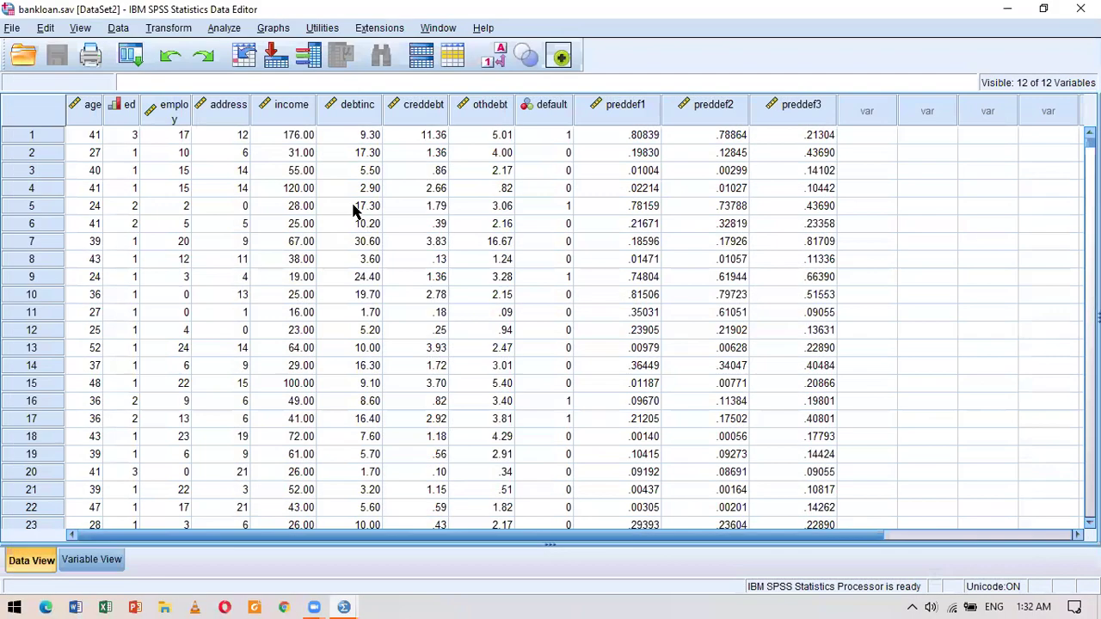
pyautogui.click(226, 27)
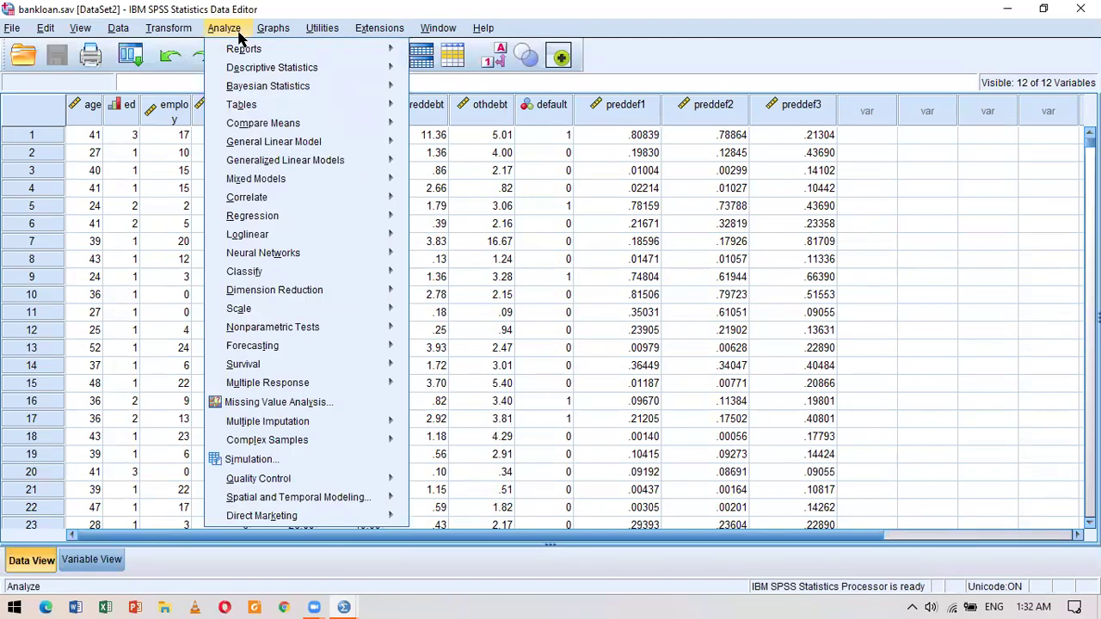
pyautogui.moveTo(265, 198)
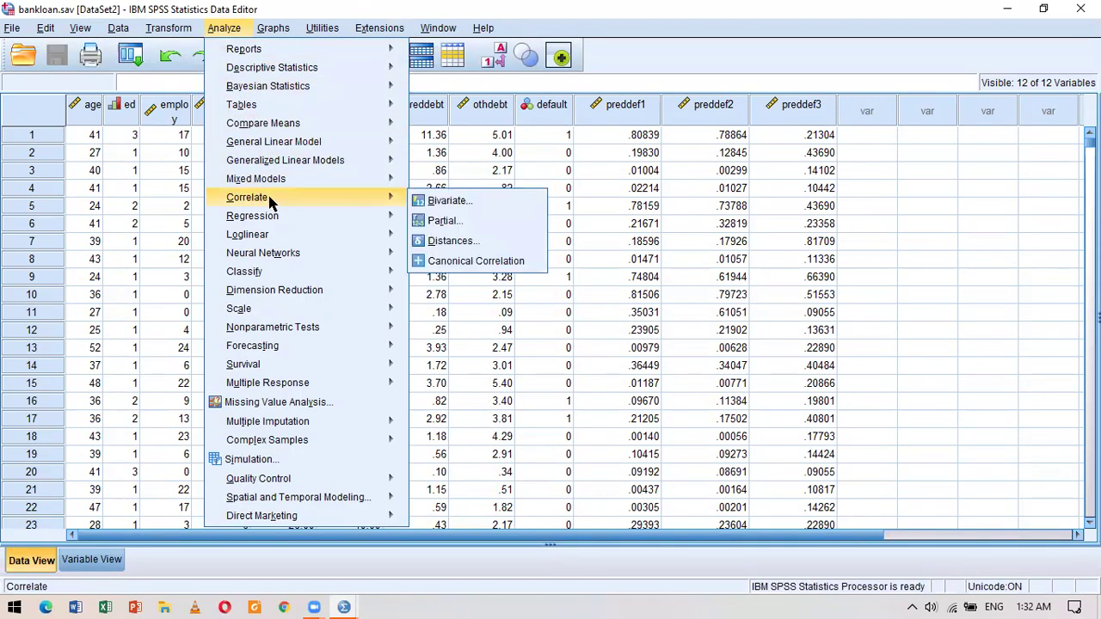
pyautogui.click(435, 204)
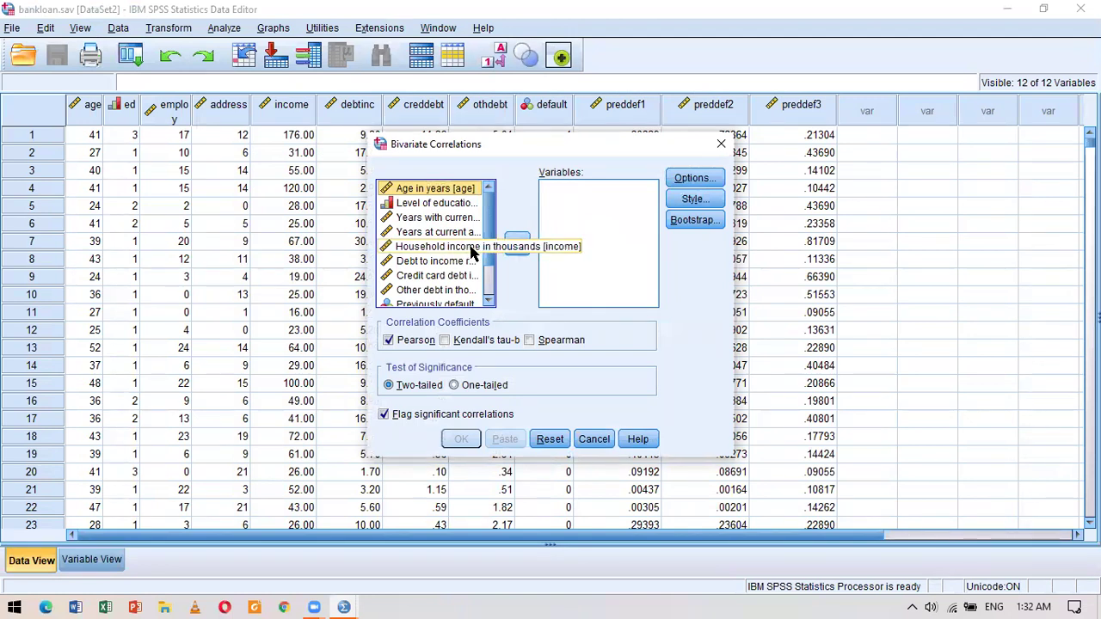
# - Add years with current employer, years at current address, household income and debt to income ratio to the correlation variables
pyautogui.click(489, 282)
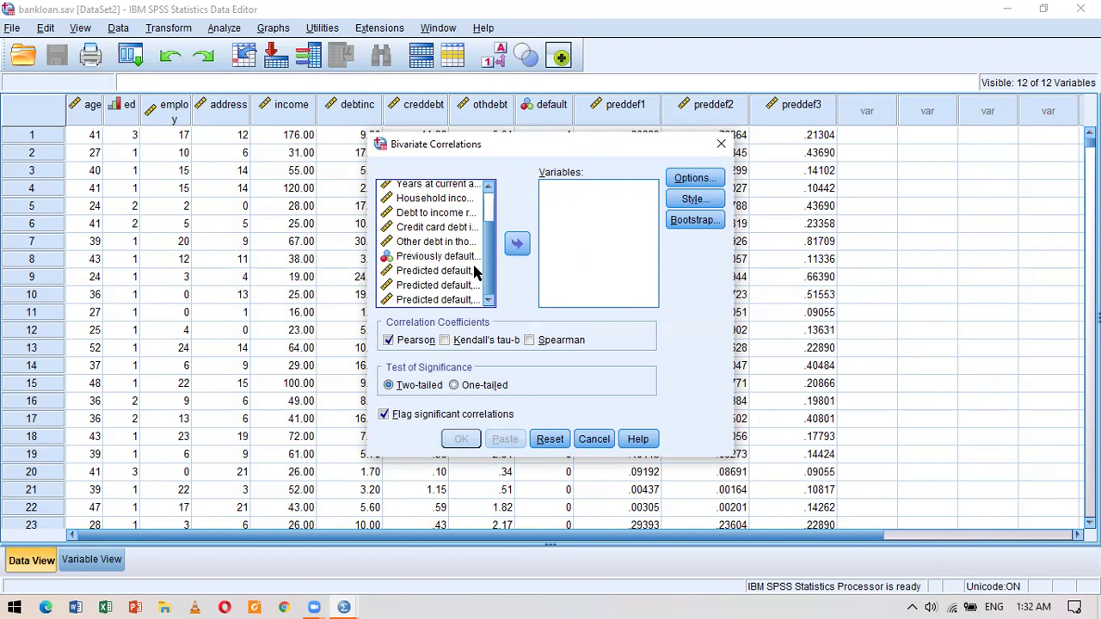
pyautogui.scroll(5, 474, 272)
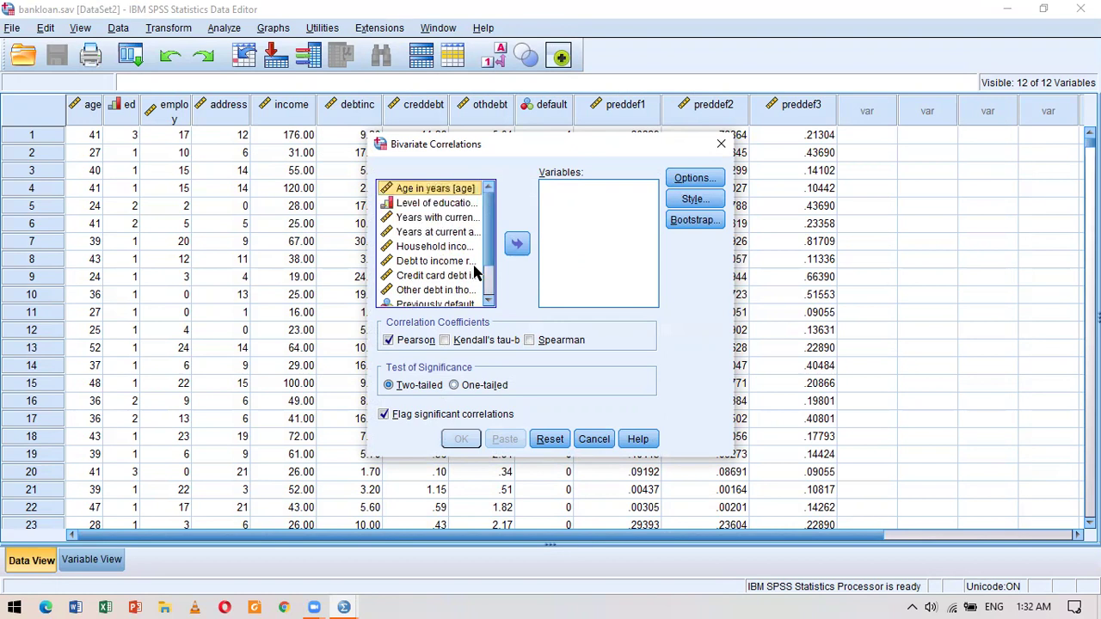
pyautogui.click(462, 221)
pyautogui.hotkey('shift', 'Down')
pyautogui.hotkey('shift', 'Down')
pyautogui.hotkey('shift', 'Down')
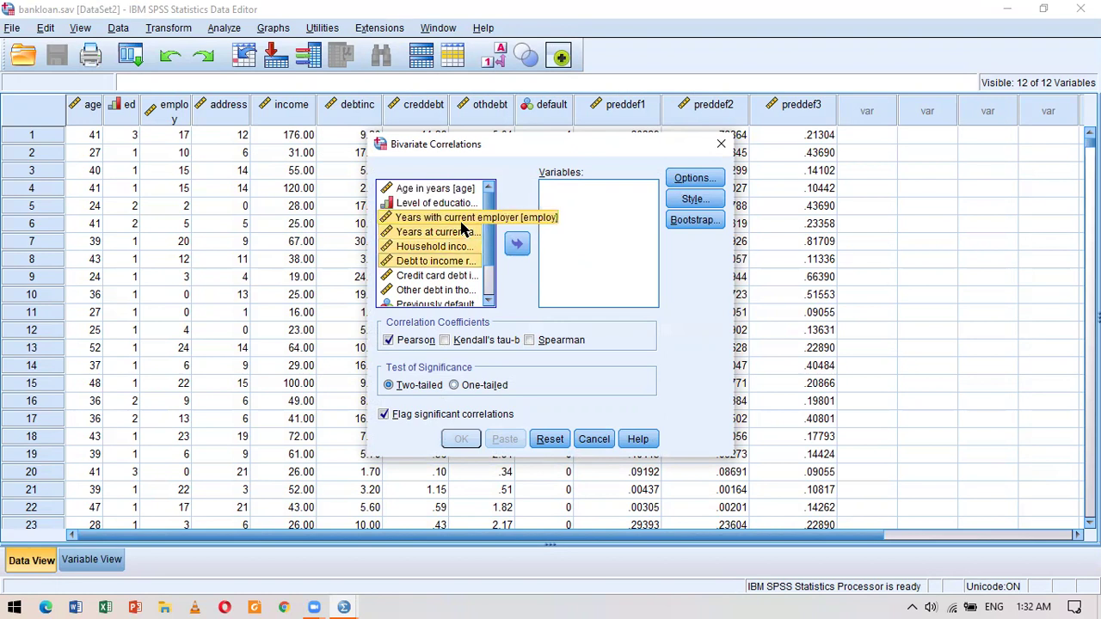
pyautogui.click(515, 244)
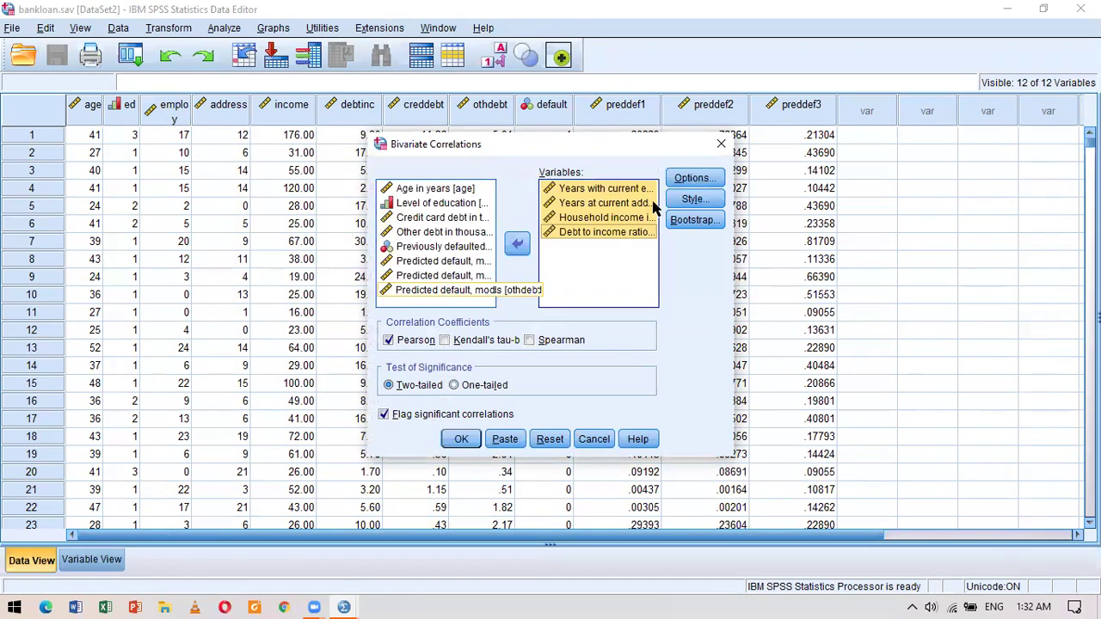
# - Keep pairwise exclusion of missing values and run the two-tailed Pearson correlations with significant correlations flagged
pyautogui.click(694, 179)
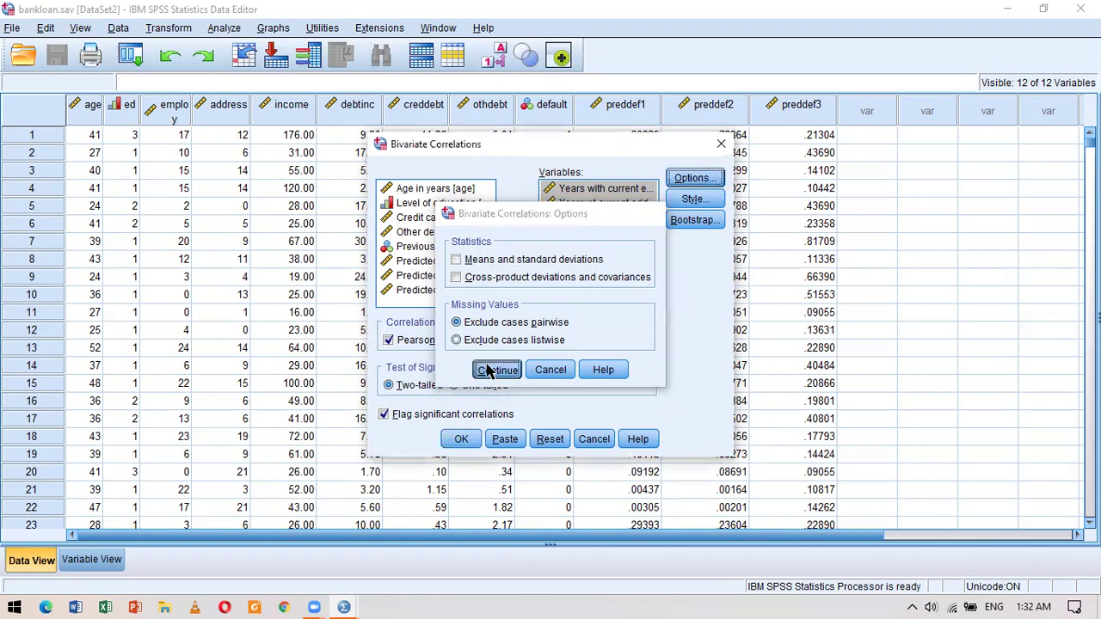
pyautogui.click(487, 370)
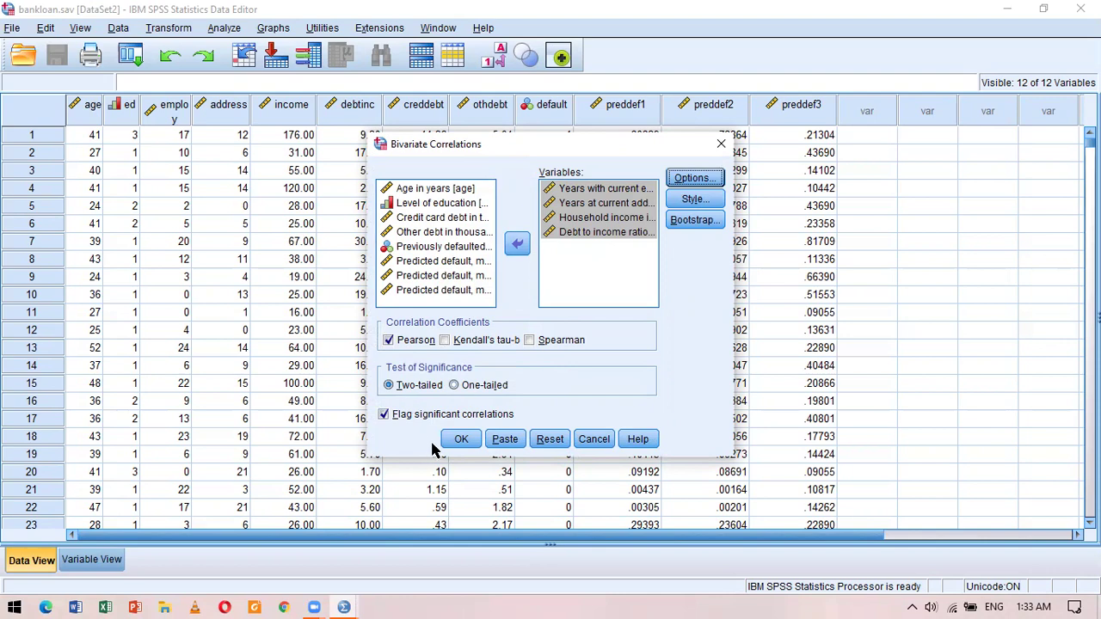
pyautogui.click(461, 440)
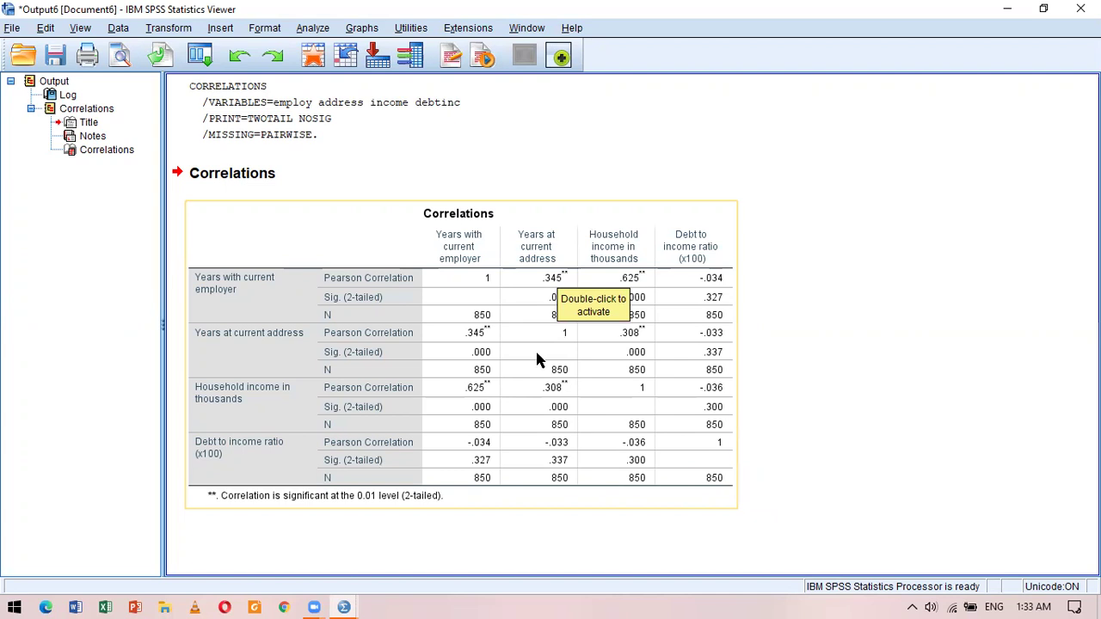
pyautogui.click(568, 321)
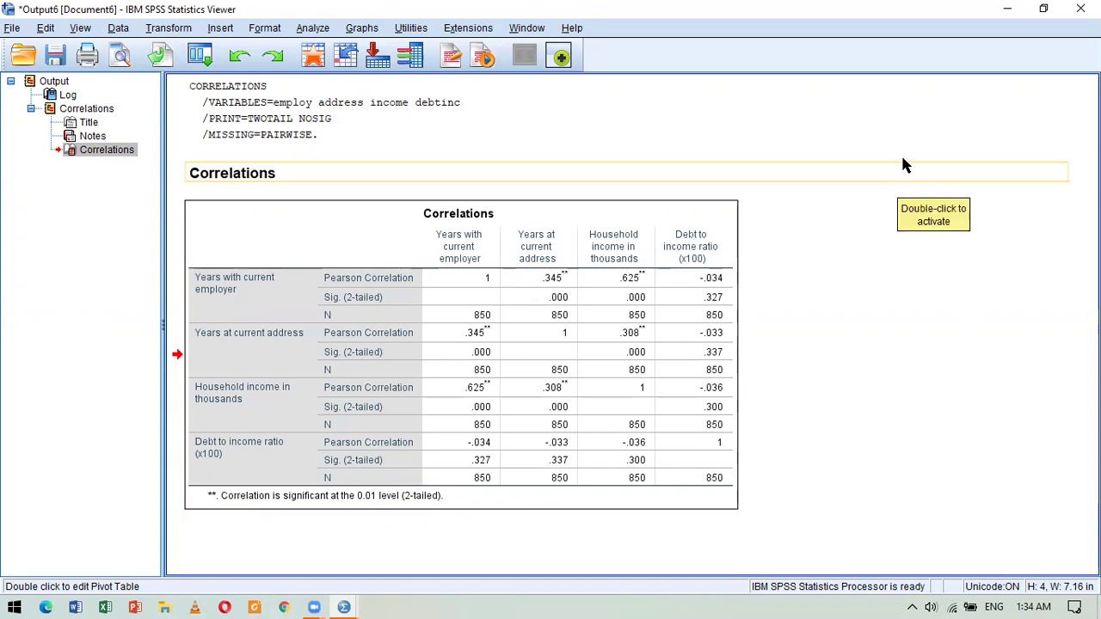
# - Discard the Correlations output without saving and open the Chart Builder, turning off its measurement-level reminder for future use
pyautogui.click(1081, 8)
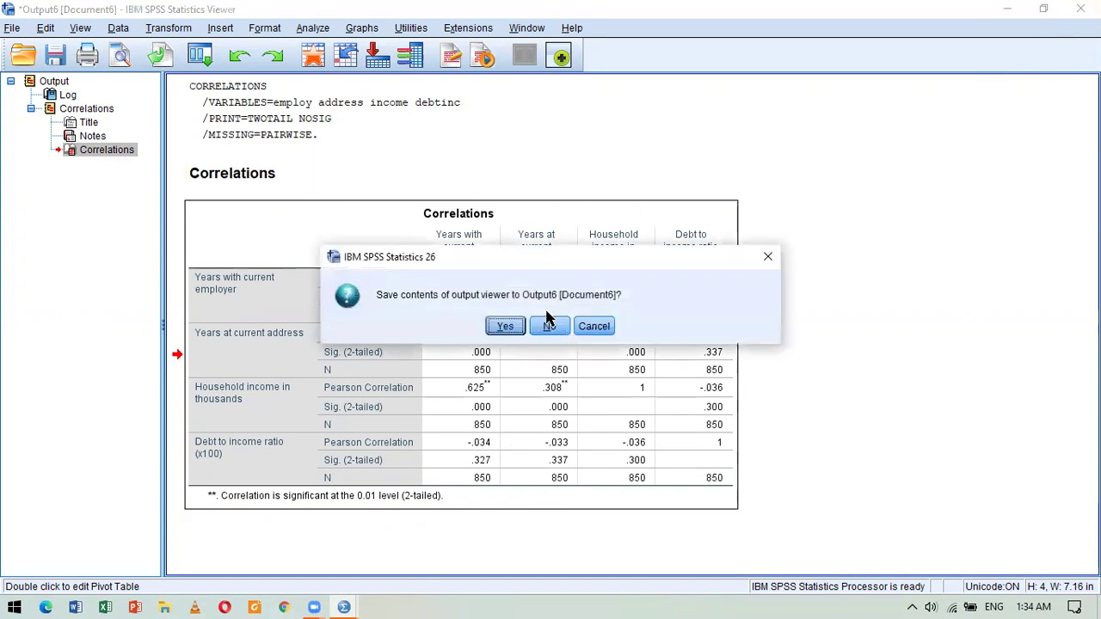
pyautogui.click(548, 327)
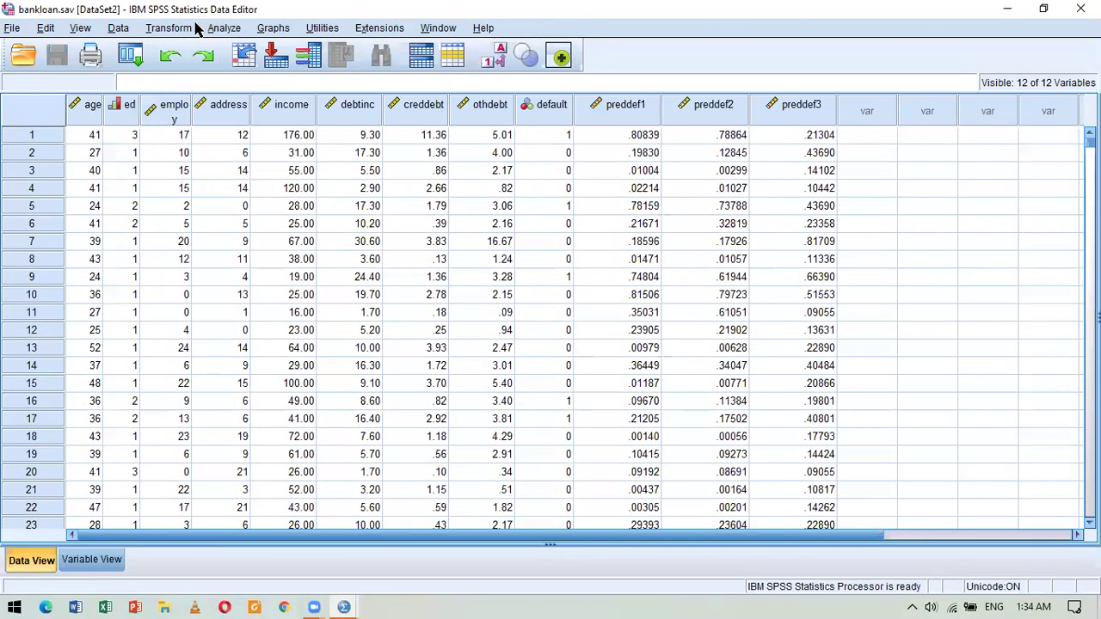
pyautogui.click(274, 29)
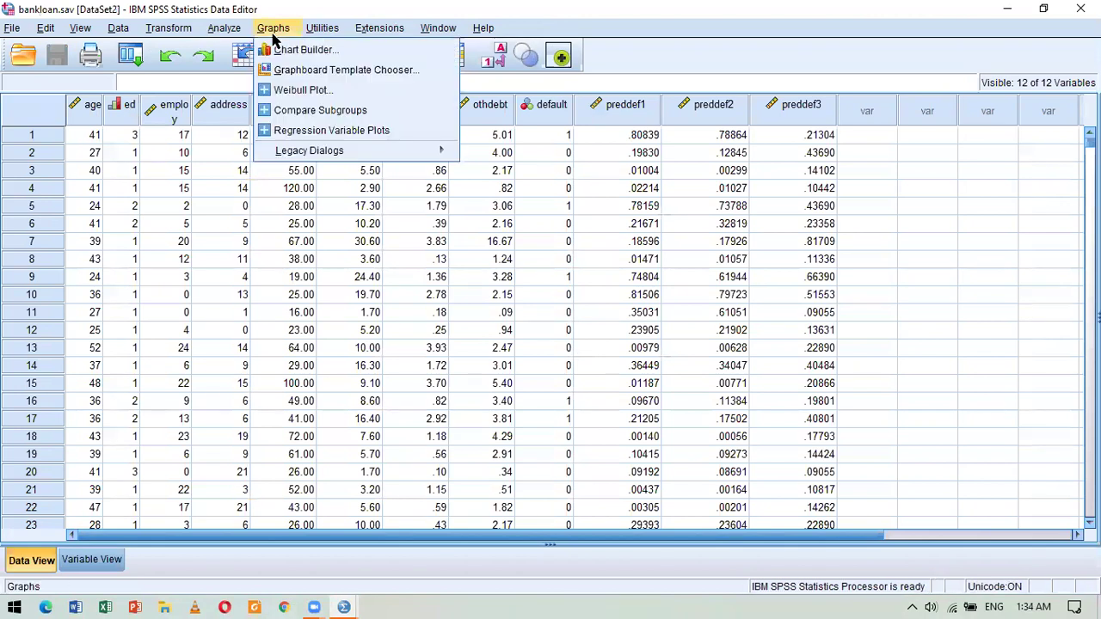
pyautogui.click(278, 42)
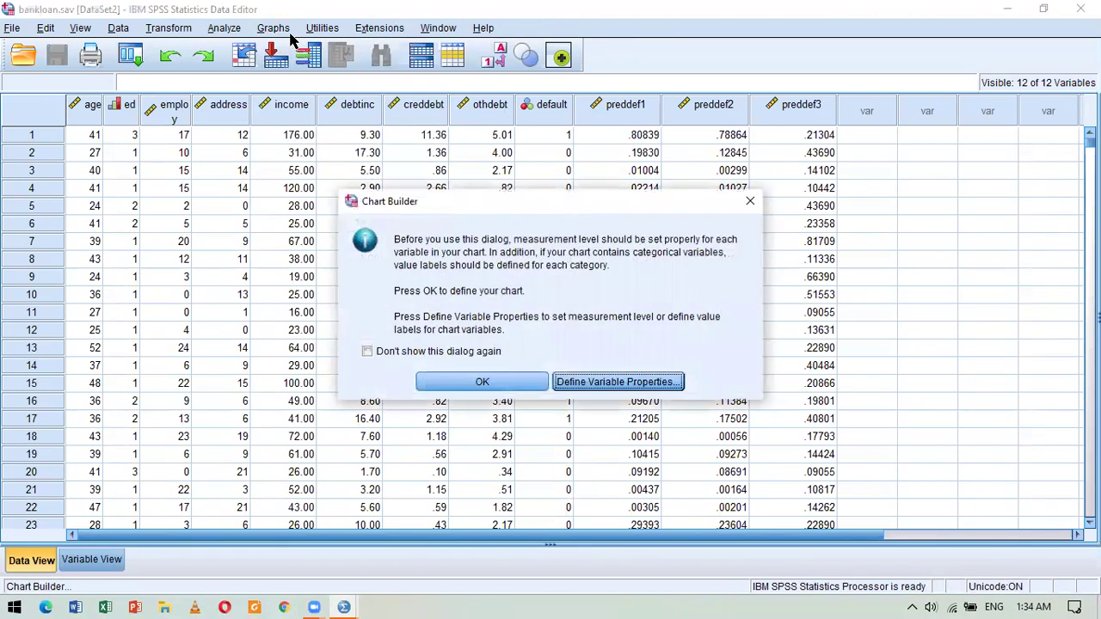
pyautogui.click(480, 354)
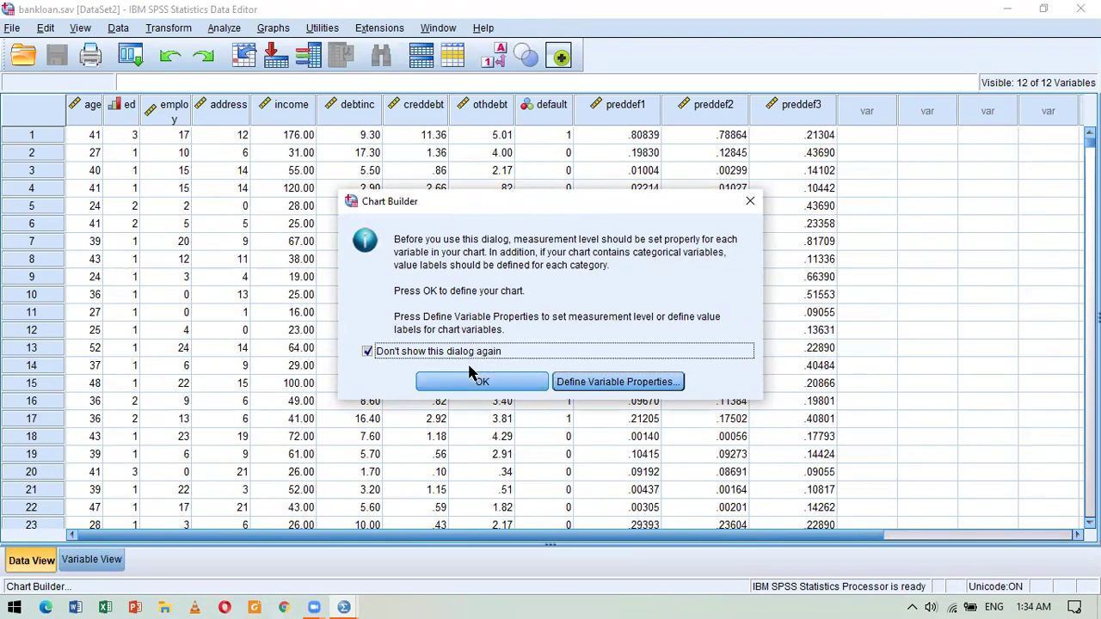
pyautogui.click(469, 378)
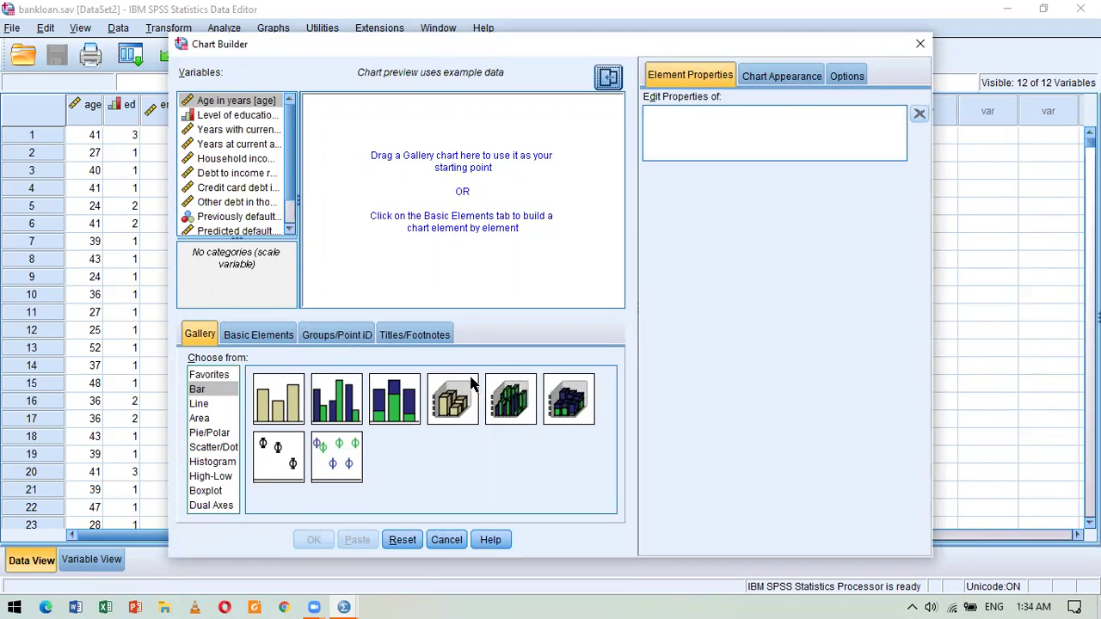
# - Browse the chart types in the gallery and place a simple histogram in the chart preview
pyautogui.click(211, 404)
pyautogui.click(214, 419)
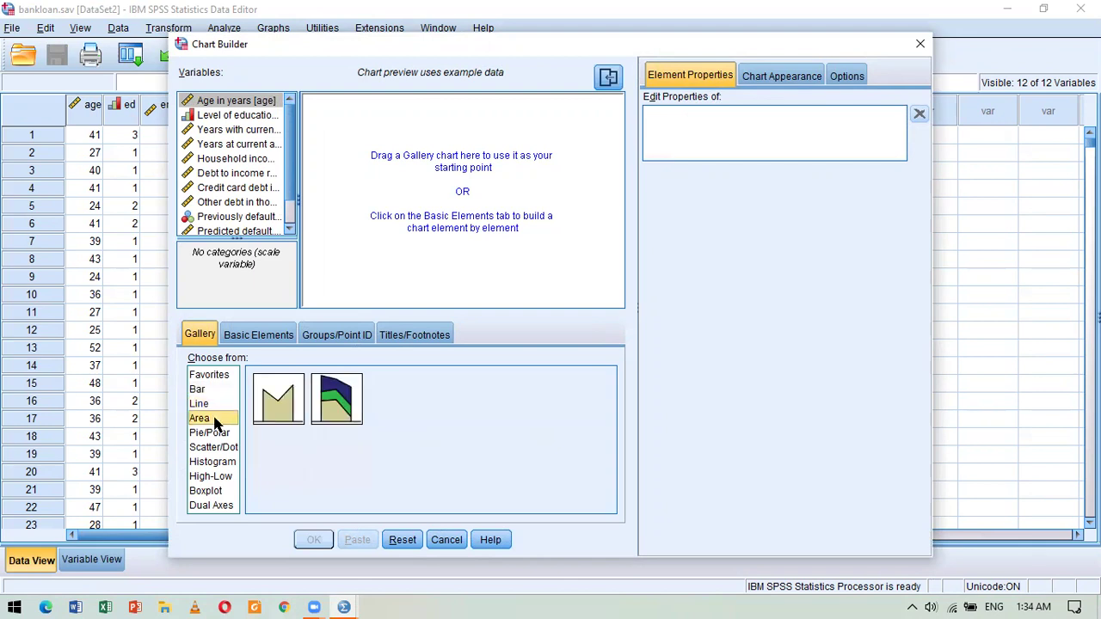
pyautogui.click(217, 434)
pyautogui.click(215, 450)
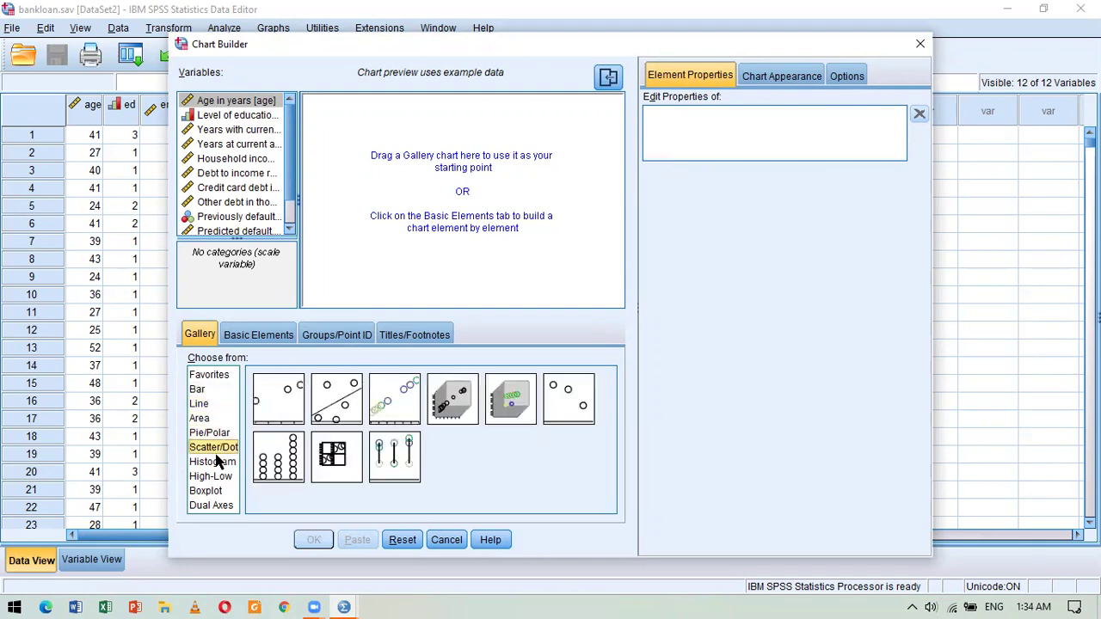
pyautogui.click(218, 464)
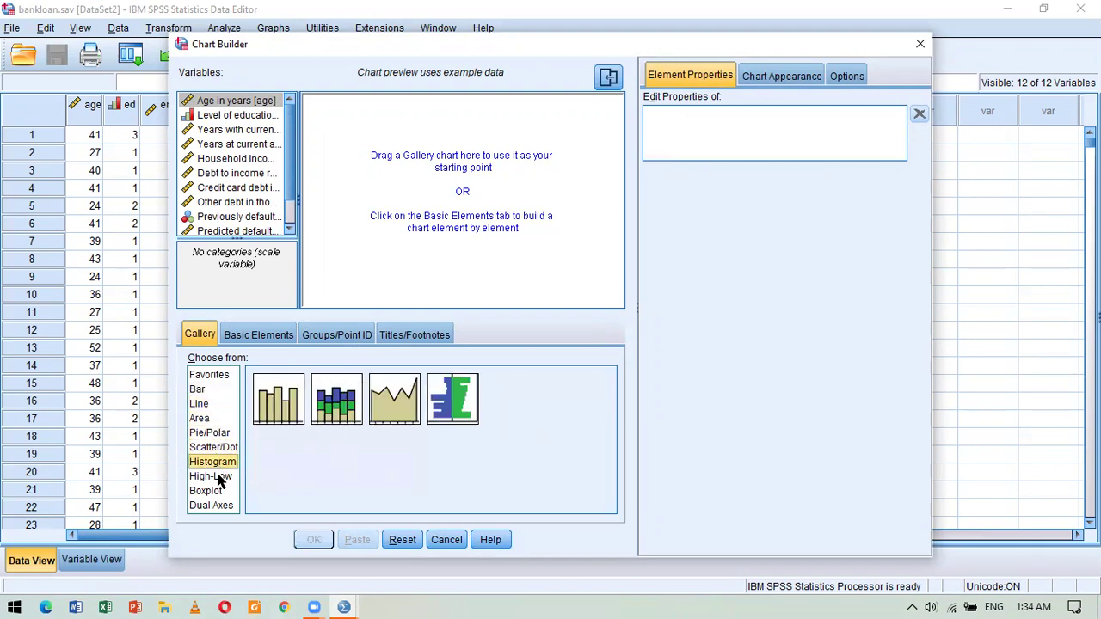
pyautogui.click(220, 477)
pyautogui.click(219, 462)
pyautogui.moveTo(284, 406); pyautogui.dragTo(440, 214)
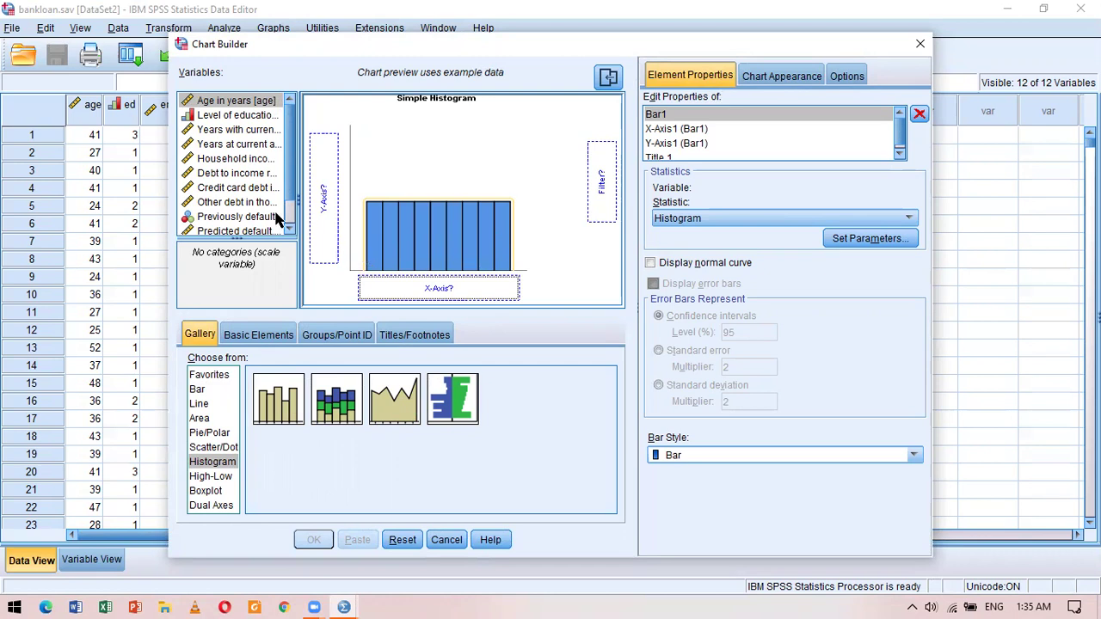
# - Assign Household income in thousands to the x-axis and Level of education as the filter, sorted by value in ascending order
pyautogui.moveTo(237, 159); pyautogui.dragTo(401, 290)
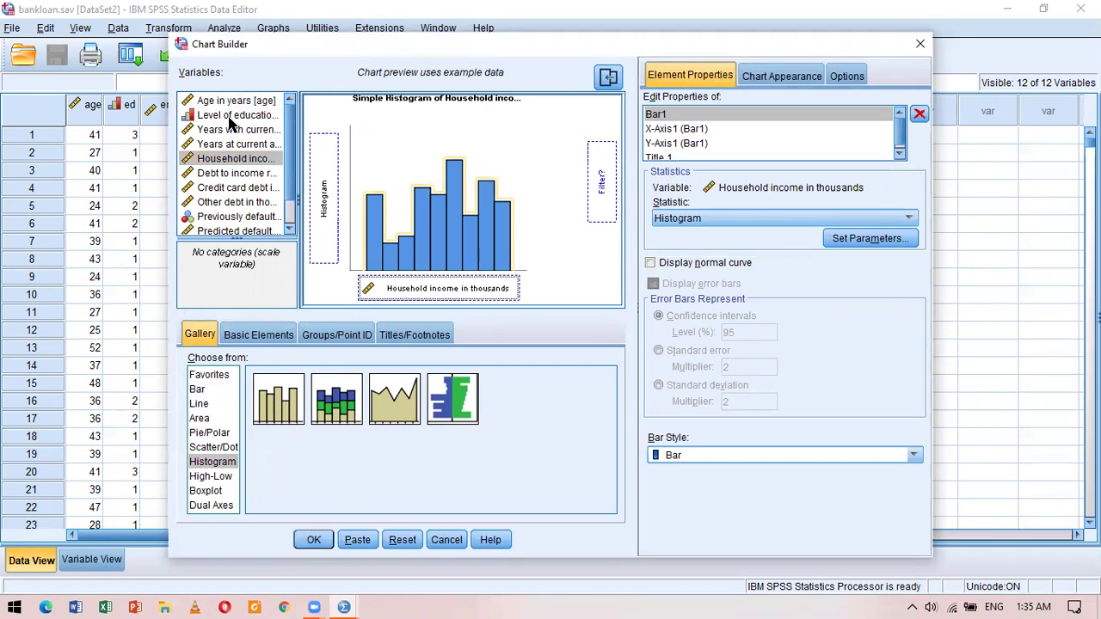
pyautogui.moveTo(228, 118); pyautogui.dragTo(602, 180)
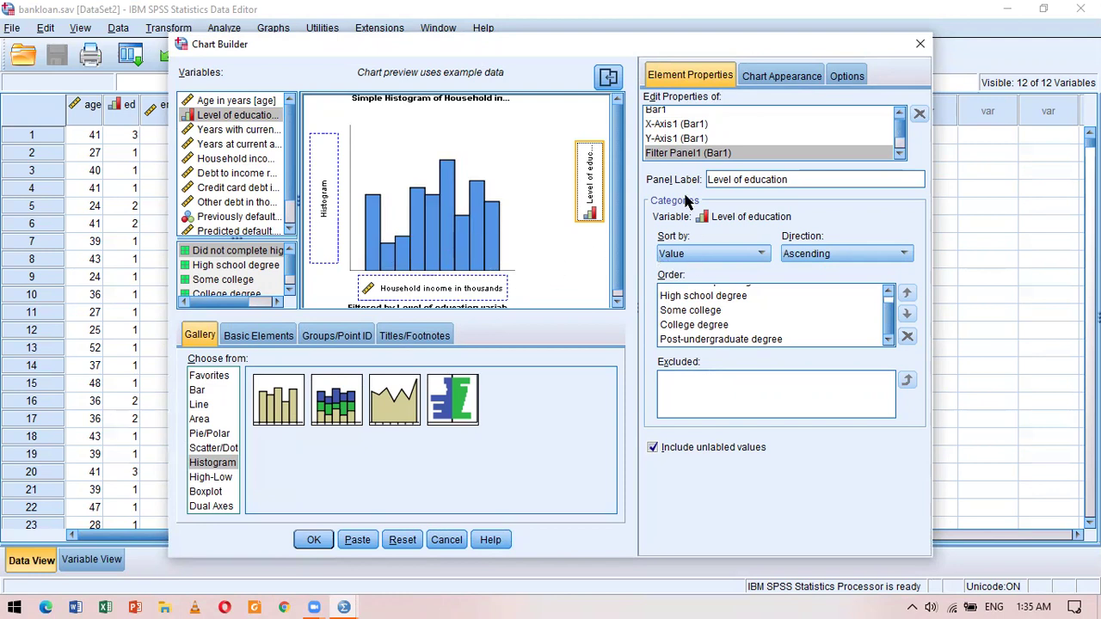
pyautogui.click(761, 254)
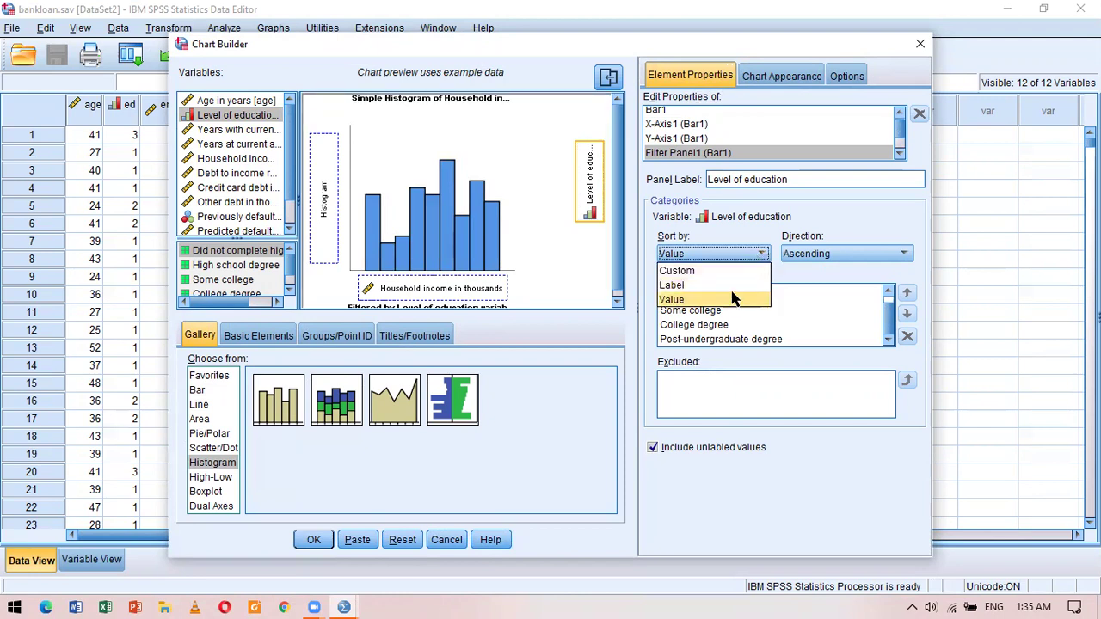
pyautogui.click(826, 275)
pyautogui.click(856, 253)
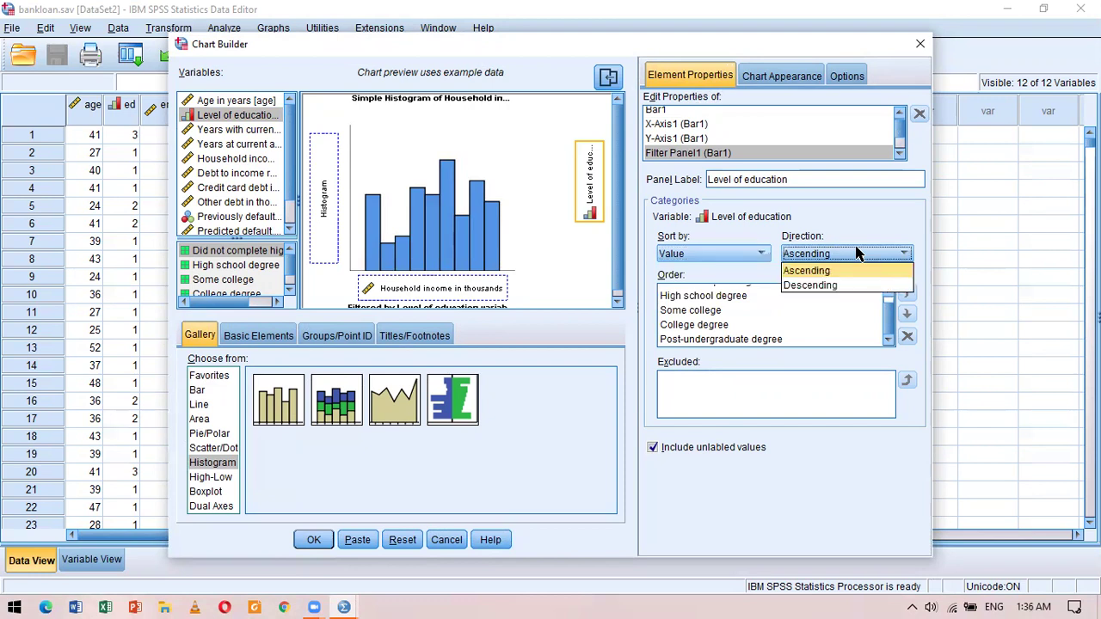
pyautogui.click(864, 270)
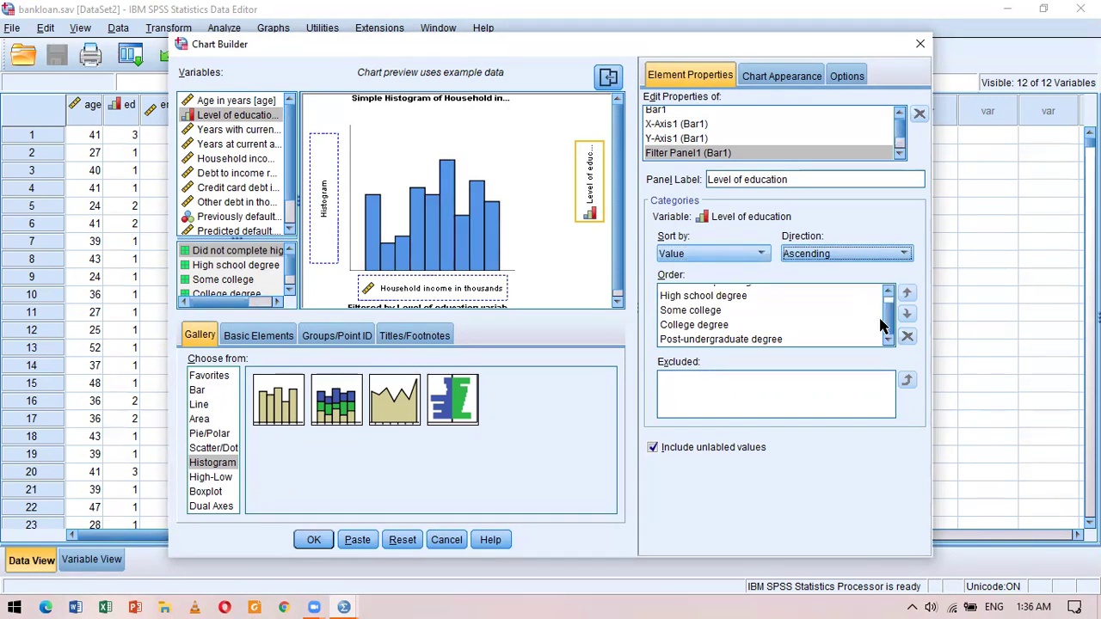
# - Reorder the filter categories so Did not complete high school follows College degree, and generate the household income histogram
pyautogui.moveTo(888, 326); pyautogui.dragTo(889, 296)
pyautogui.moveTo(783, 297); pyautogui.dragTo(782, 327)
pyautogui.scroll(-1, 782, 315)
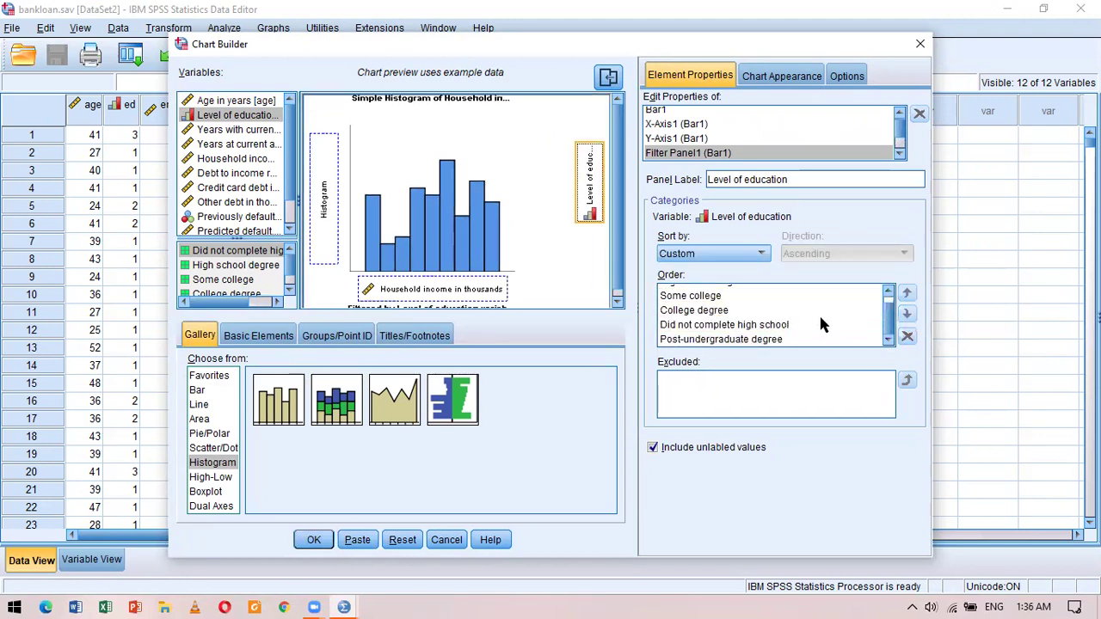
pyautogui.click(768, 72)
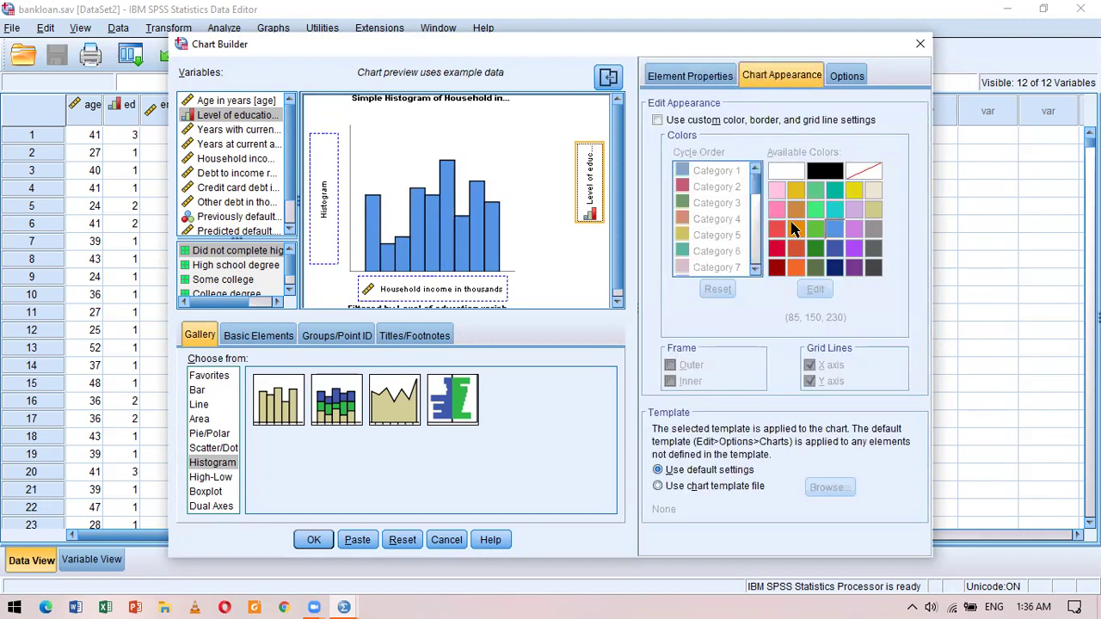
pyautogui.click(314, 540)
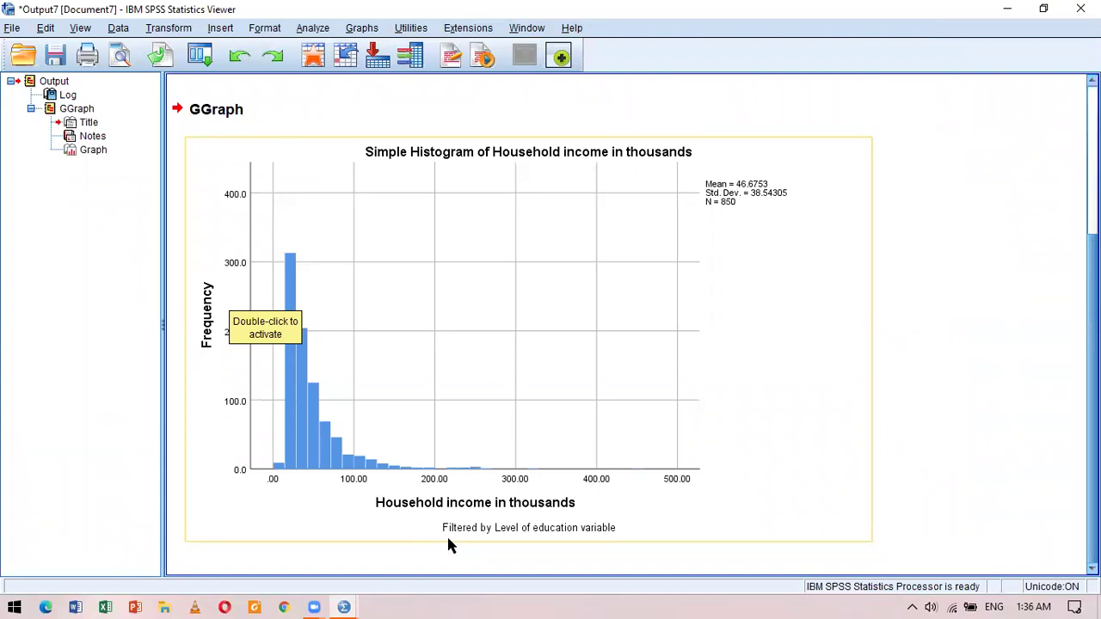
pyautogui.click(493, 531)
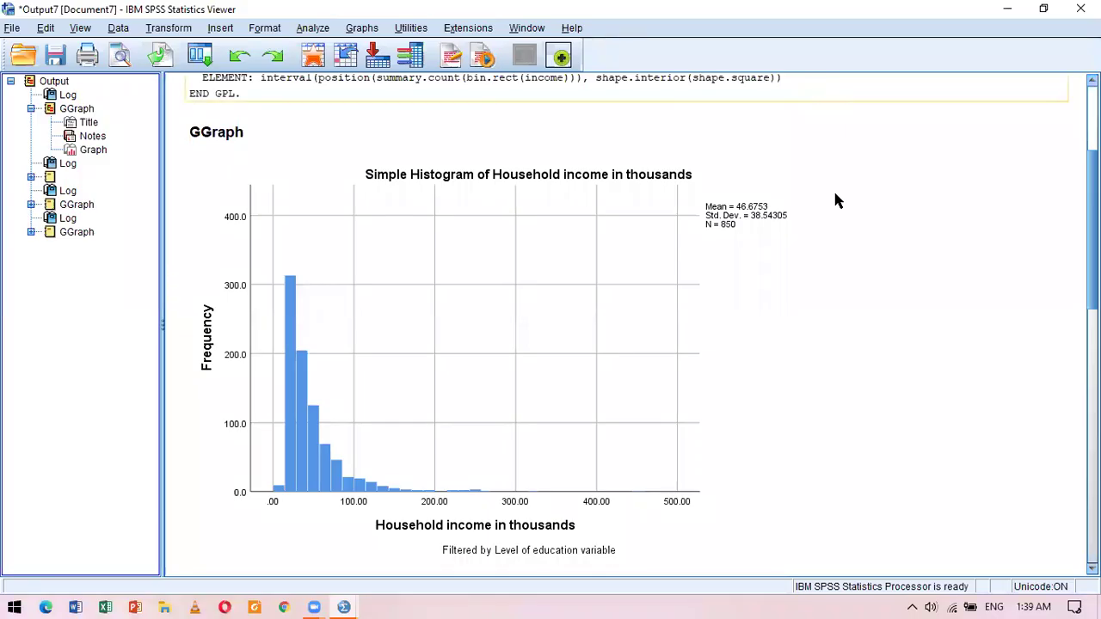
# - Rebuild the chart with Household income in thousands on the y-axis and Level of education on the x-axis, and generate it
pyautogui.click(835, 195)
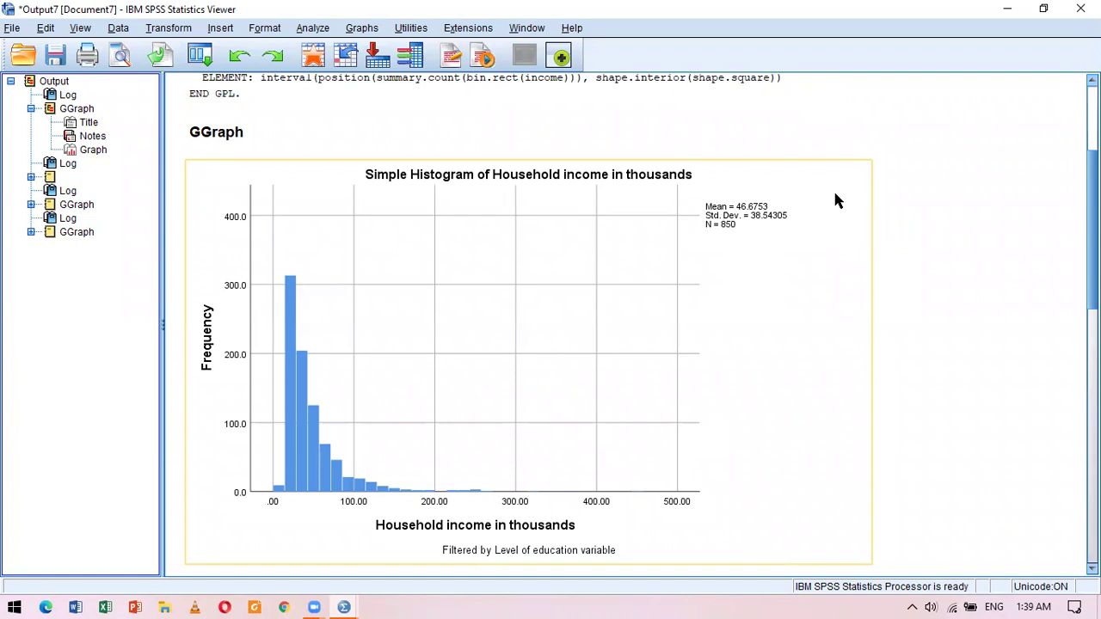
pyautogui.click(382, 120)
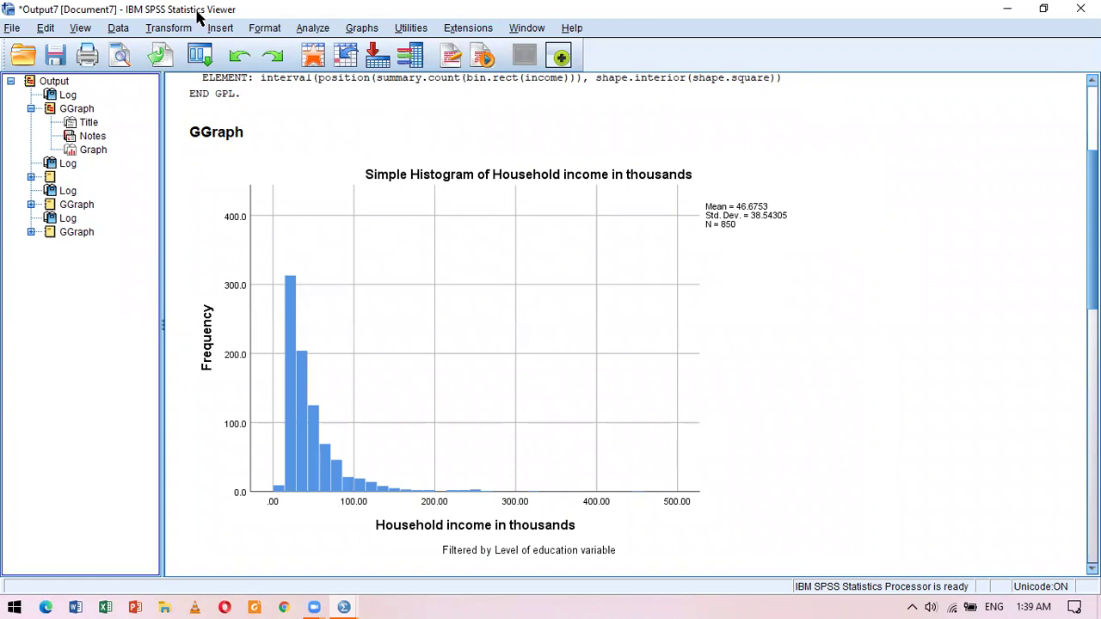
pyautogui.click(362, 27)
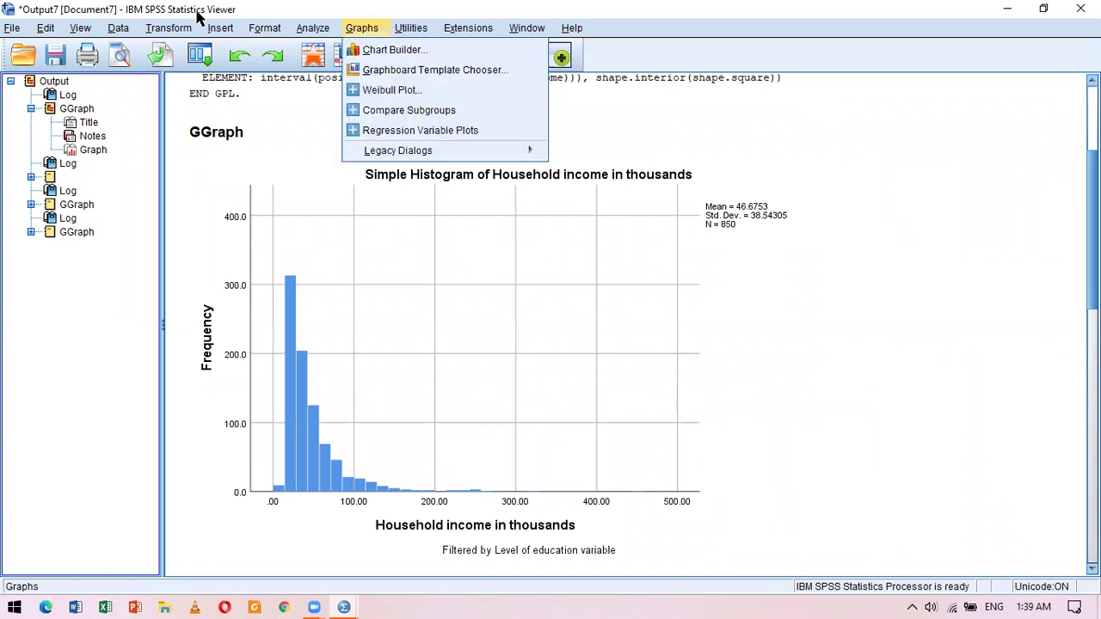
pyautogui.click(374, 50)
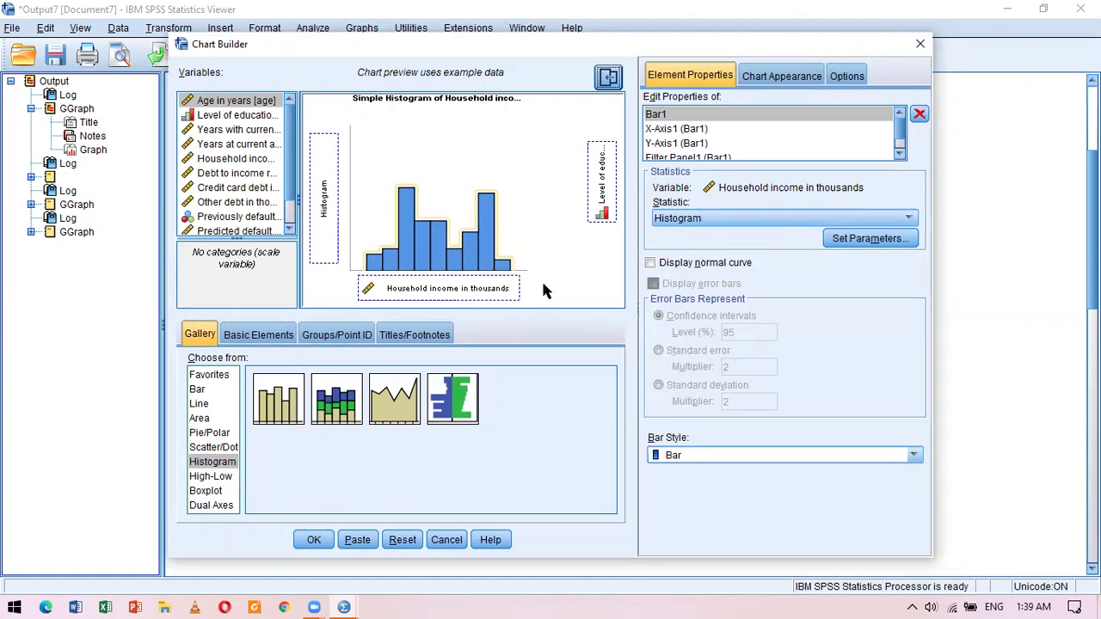
pyautogui.moveTo(437, 297); pyautogui.dragTo(326, 202)
pyautogui.moveTo(608, 182); pyautogui.dragTo(469, 289)
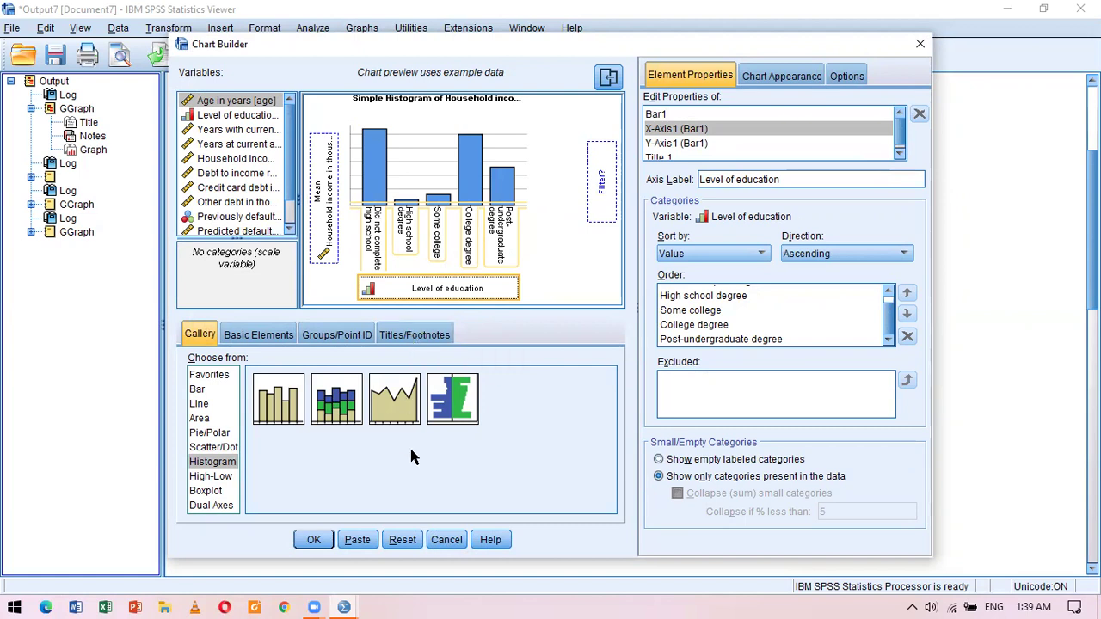
pyautogui.click(316, 540)
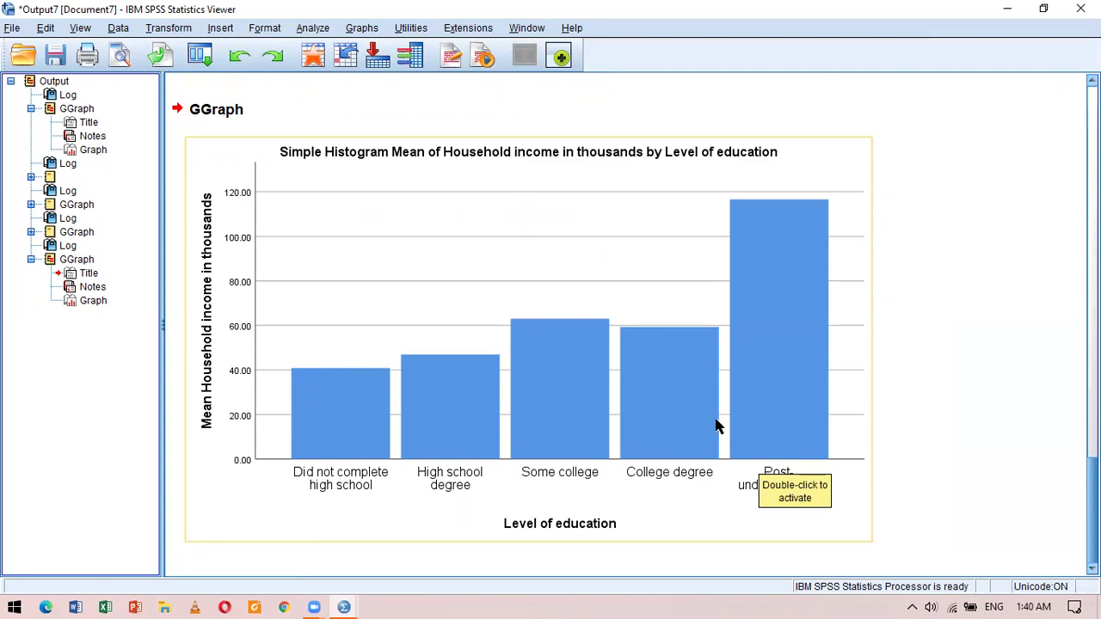
# - Open the mean household income by education chart in the Chart Editor, close its properties and move the editor window clear
pyautogui.click(825, 167)
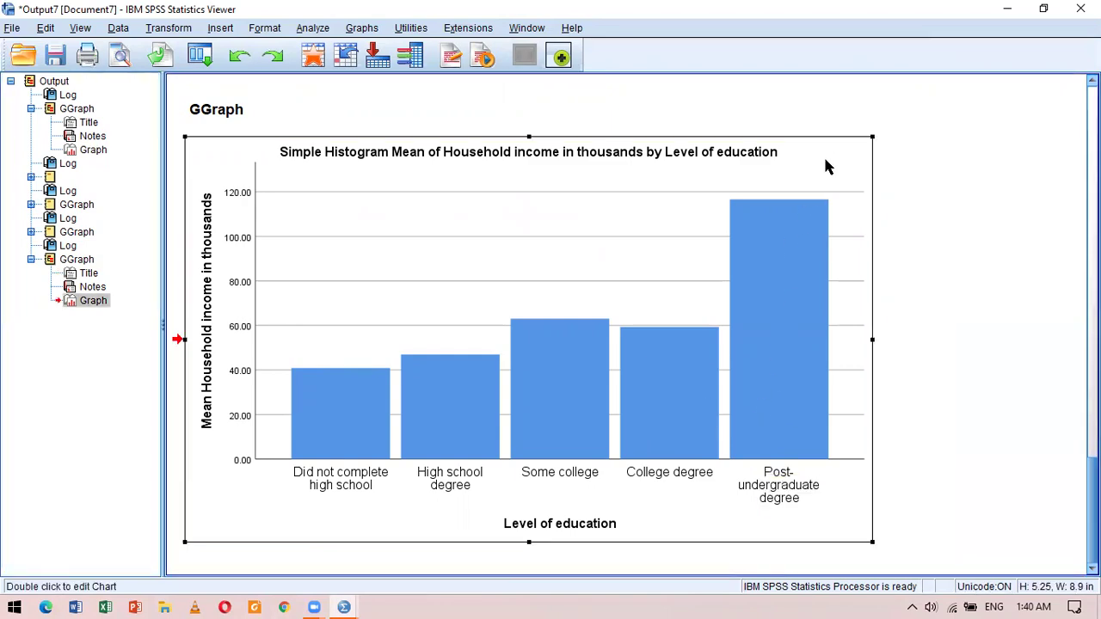
pyautogui.doubleClick(824, 167)
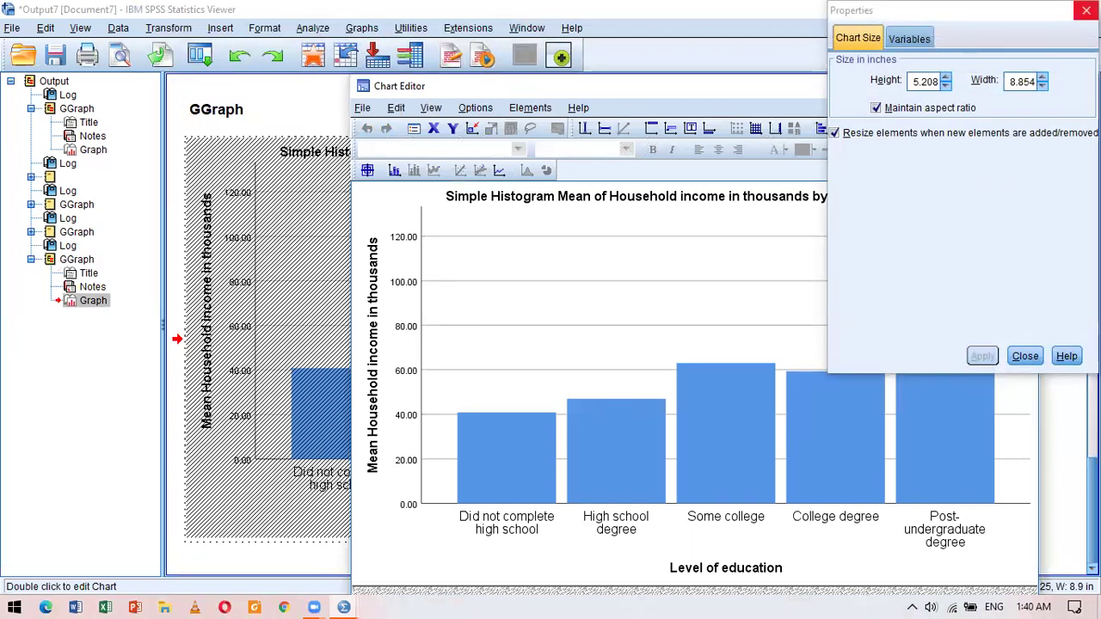
pyautogui.click(1086, 10)
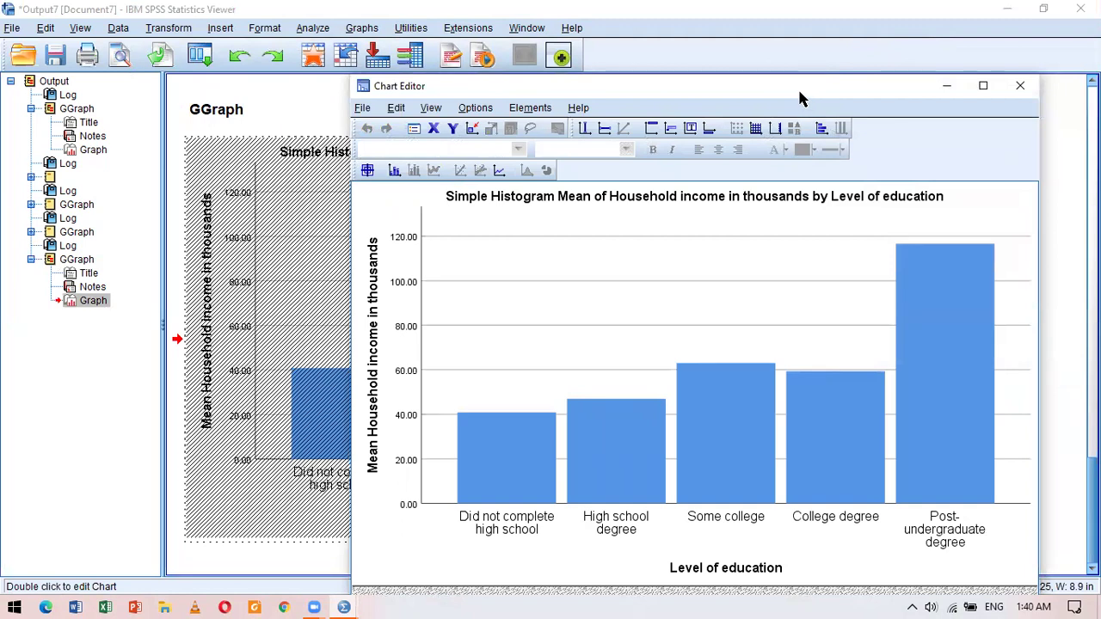
pyautogui.moveTo(785, 98); pyautogui.dragTo(588, 57)
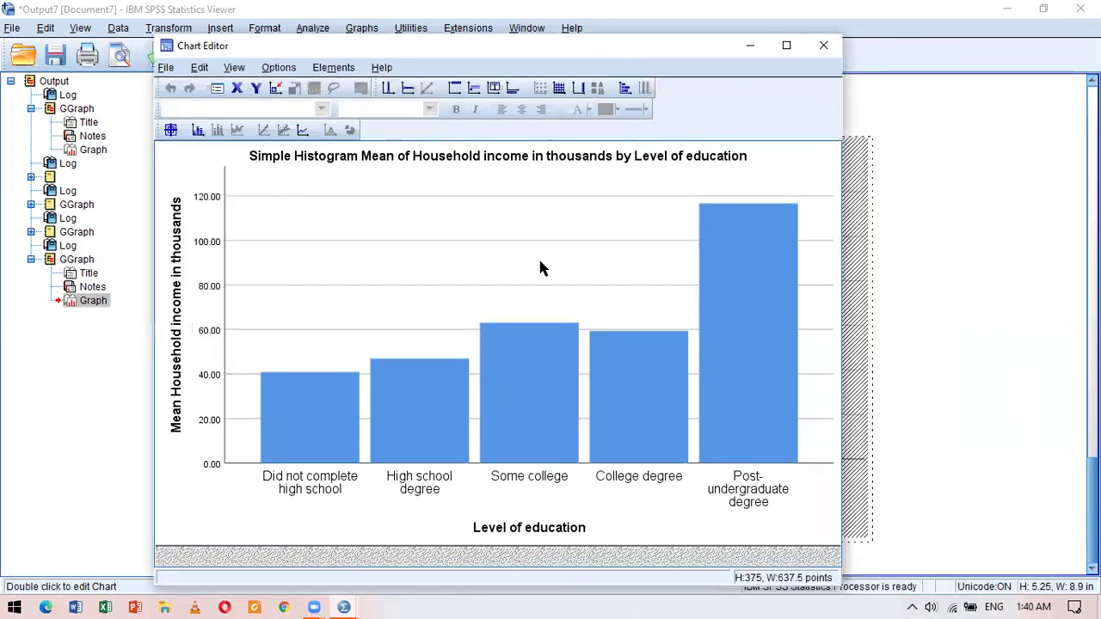
# - Open the properties of all the bars and apply the pink fill (254, 130, 180)
pyautogui.doubleClick(555, 428)
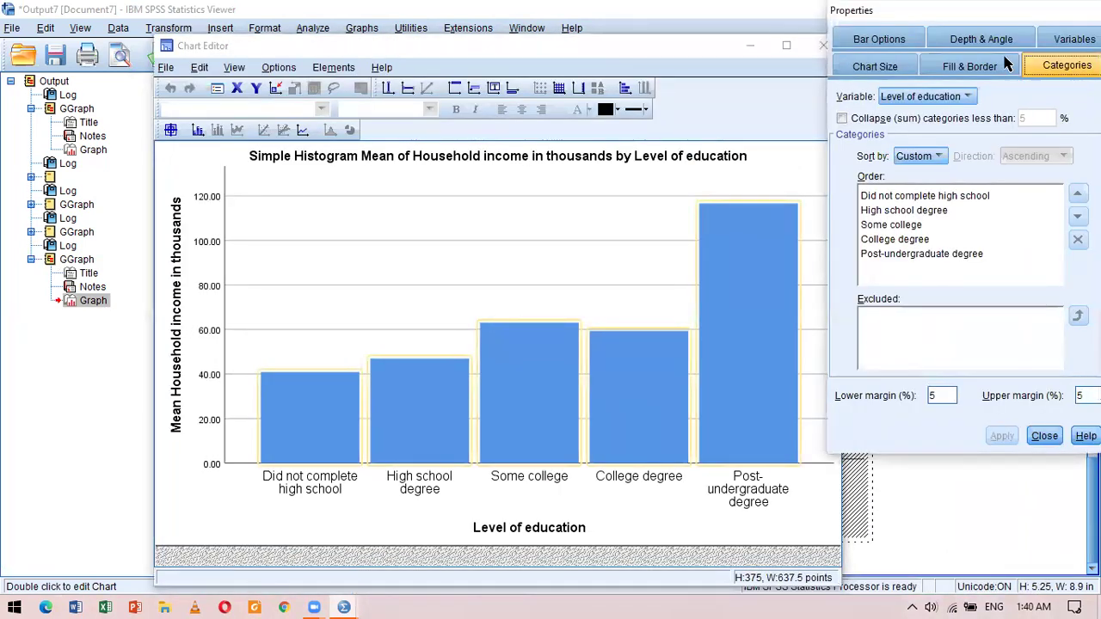
pyautogui.click(975, 69)
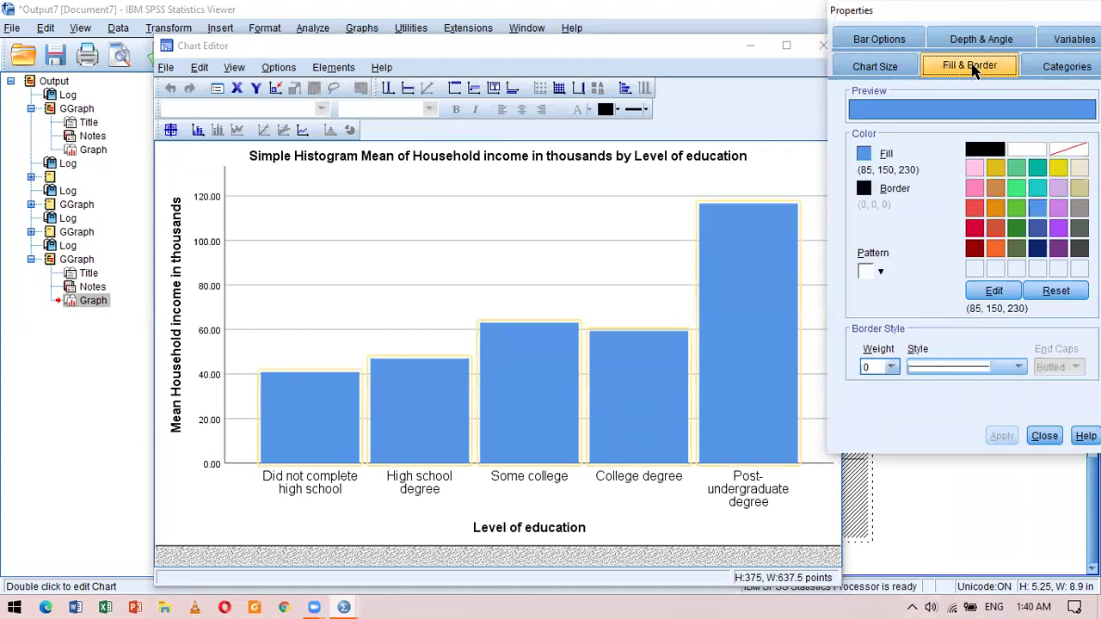
pyautogui.click(976, 188)
pyautogui.click(996, 436)
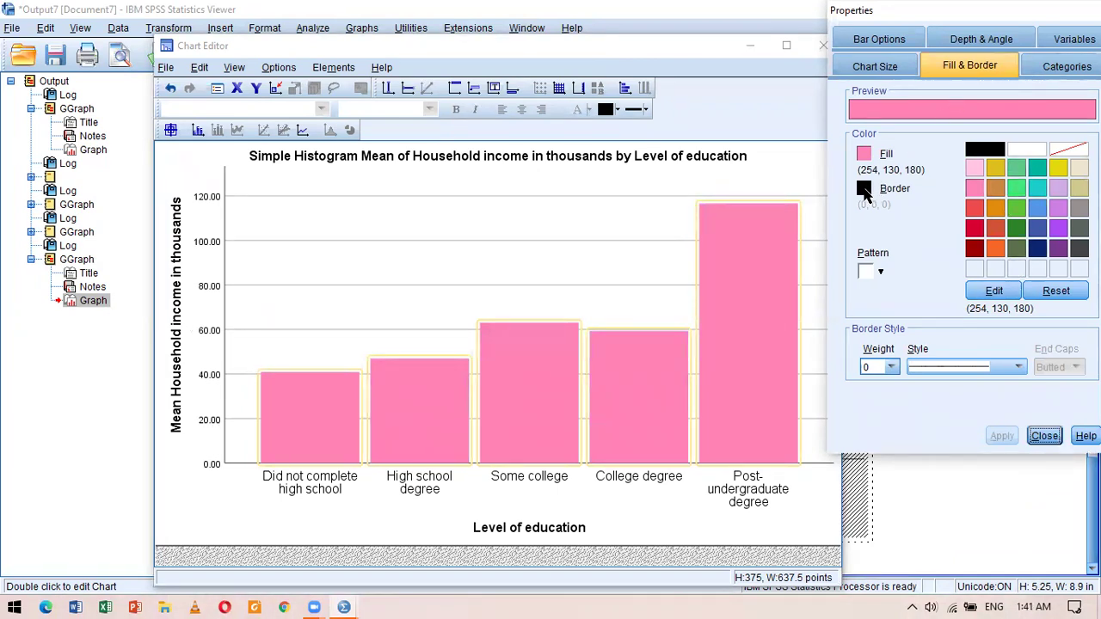
# - Give the bars a green border (63, 235, 124) with a weight of 2.5
pyautogui.click(866, 190)
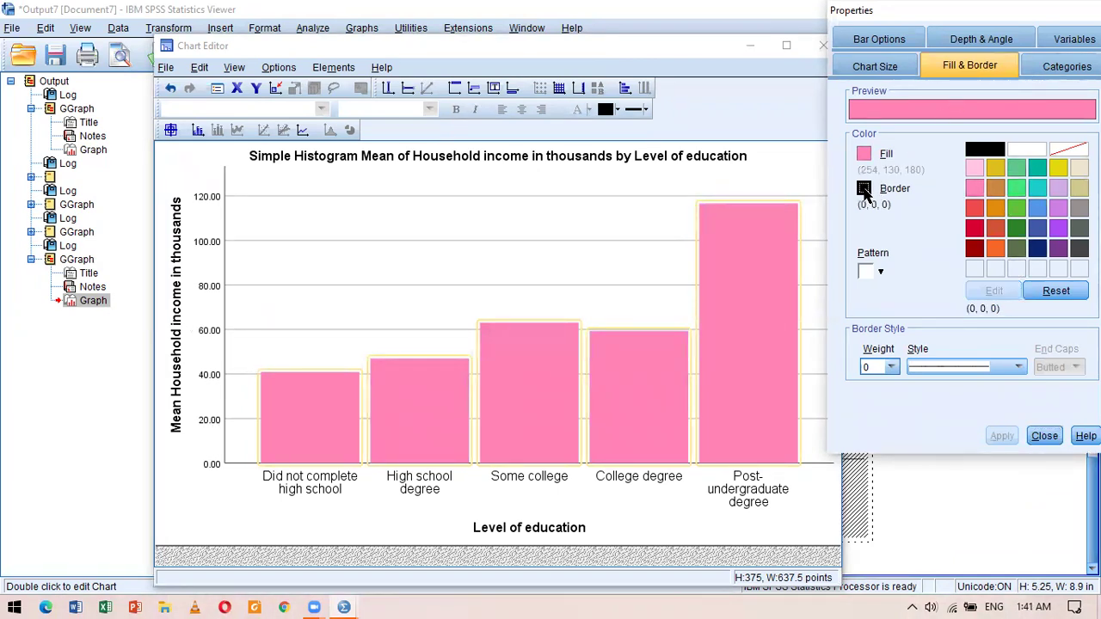
pyautogui.click(1016, 188)
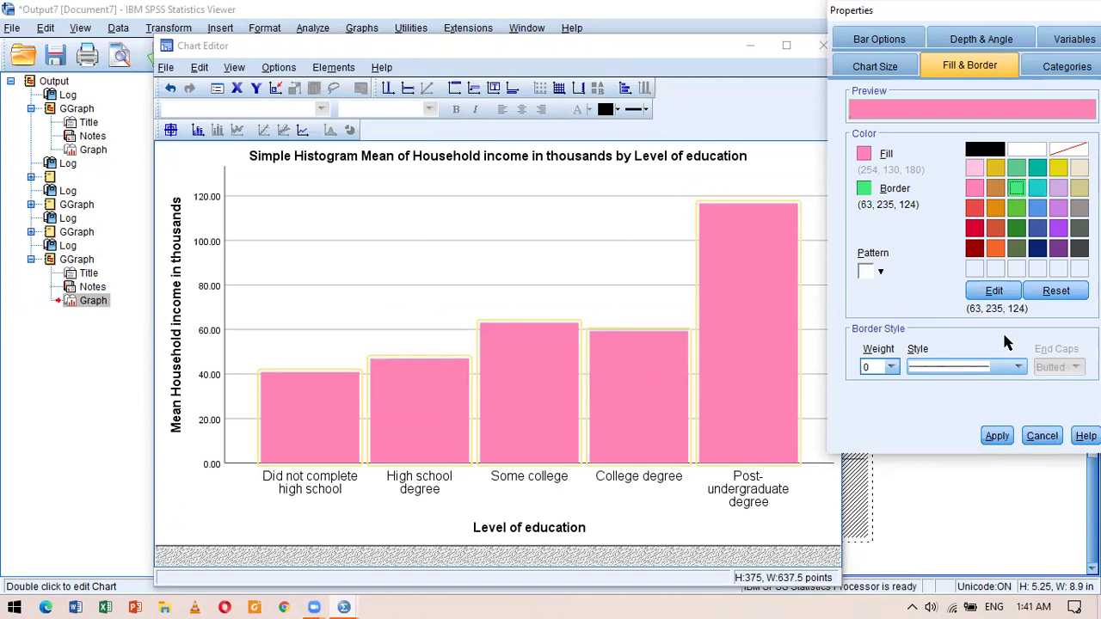
pyautogui.click(997, 436)
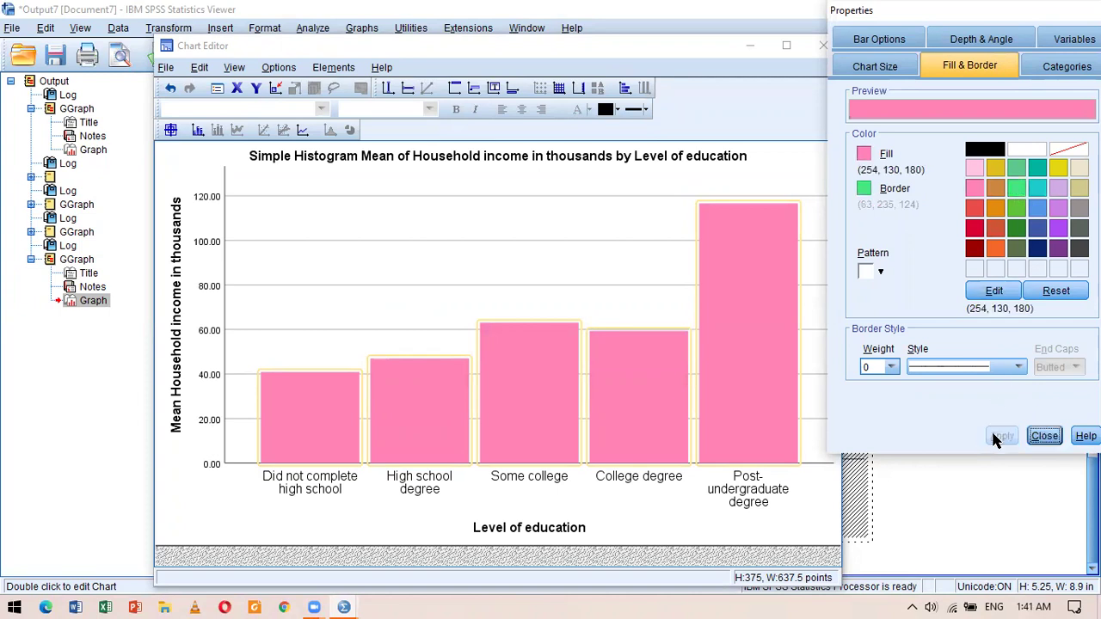
pyautogui.click(890, 370)
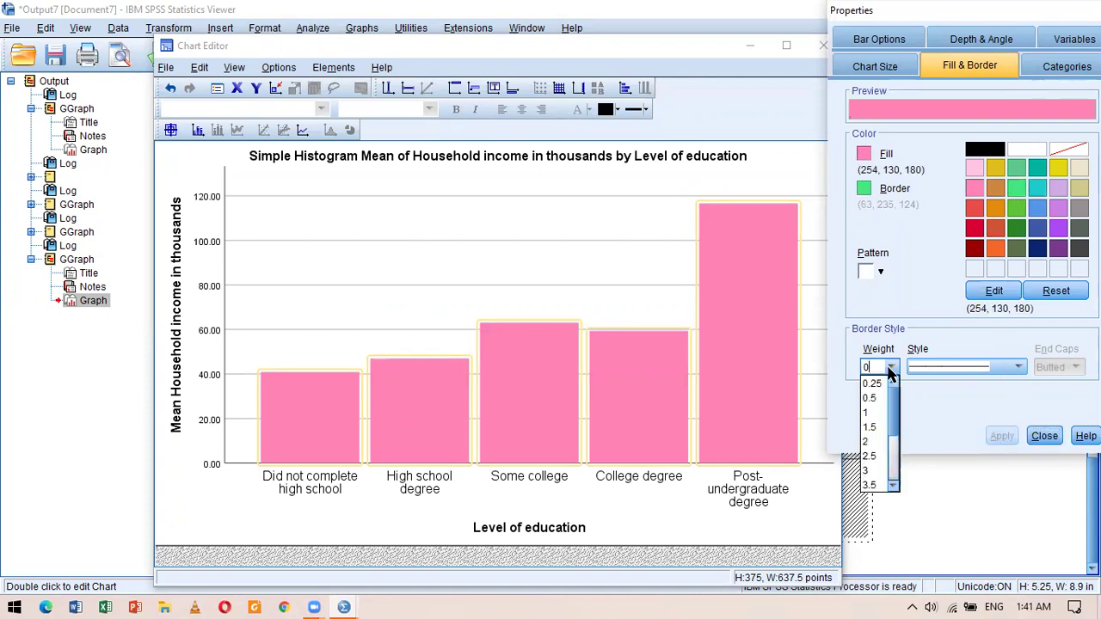
pyautogui.click(872, 457)
pyautogui.click(996, 437)
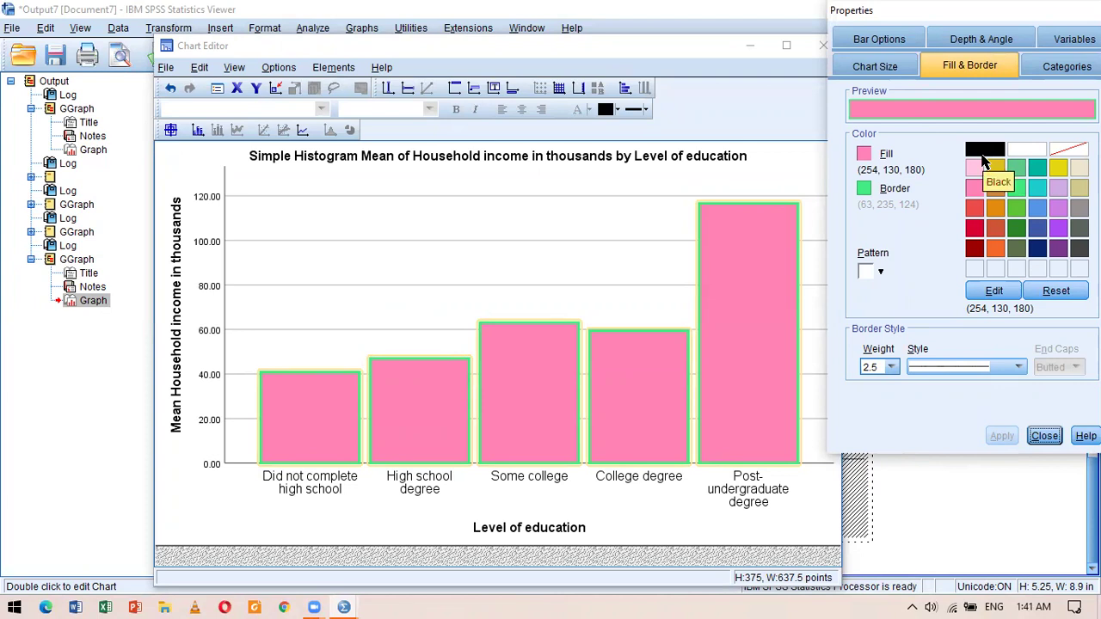
# - Apply the dark blue fill (9, 38, 114) to all the bars
pyautogui.click(863, 153)
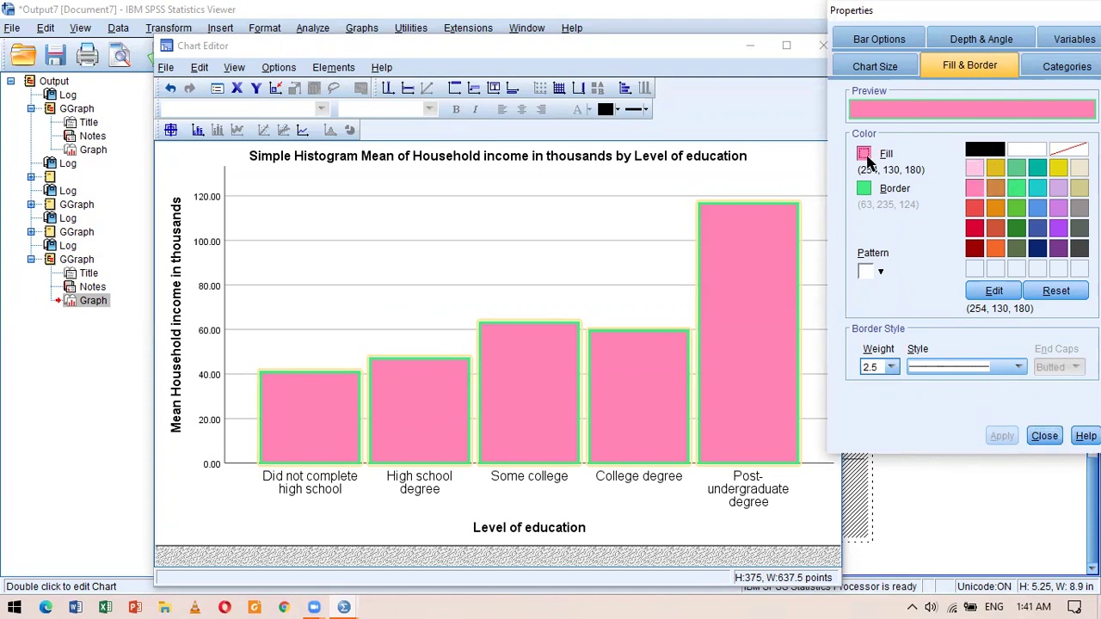
pyautogui.click(1038, 249)
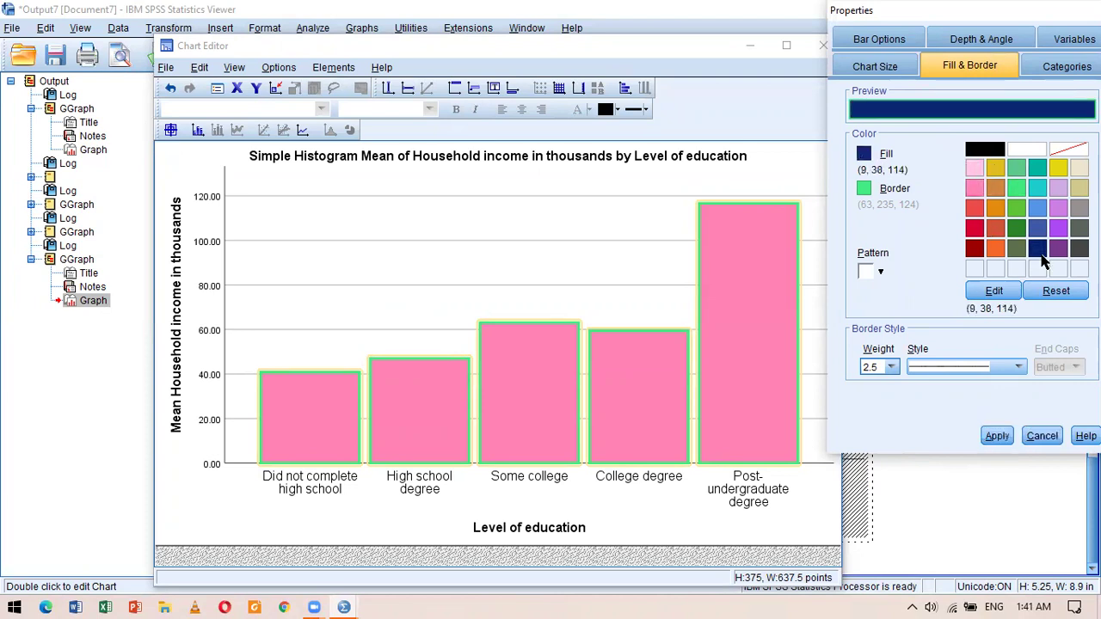
pyautogui.click(997, 434)
# - Set the bar width to 67% and apply it to the chart
pyautogui.click(886, 68)
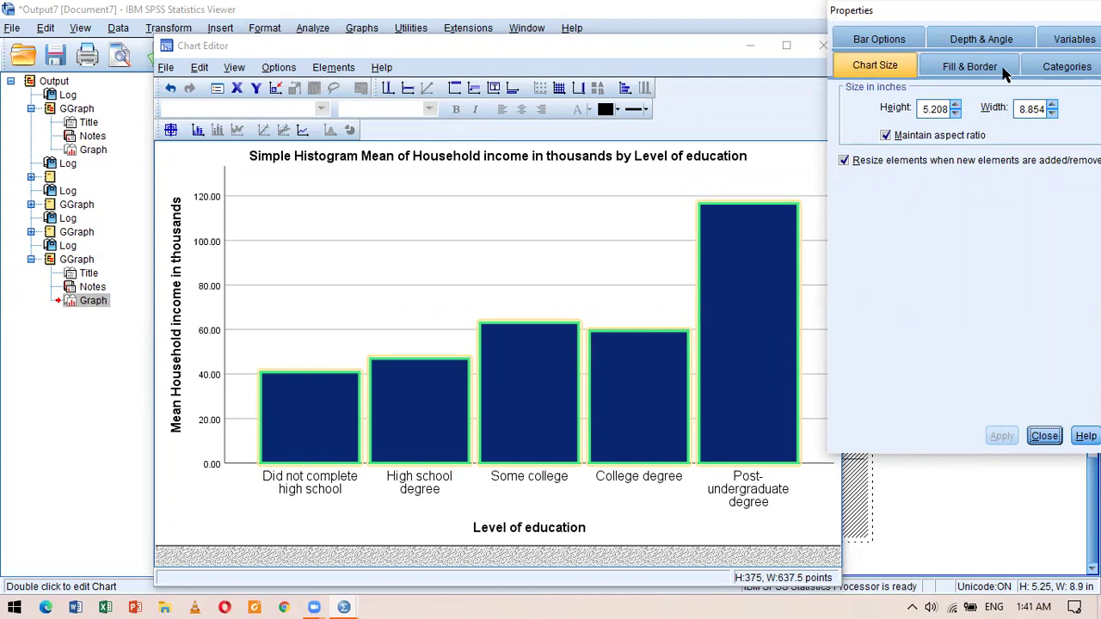
pyautogui.click(900, 38)
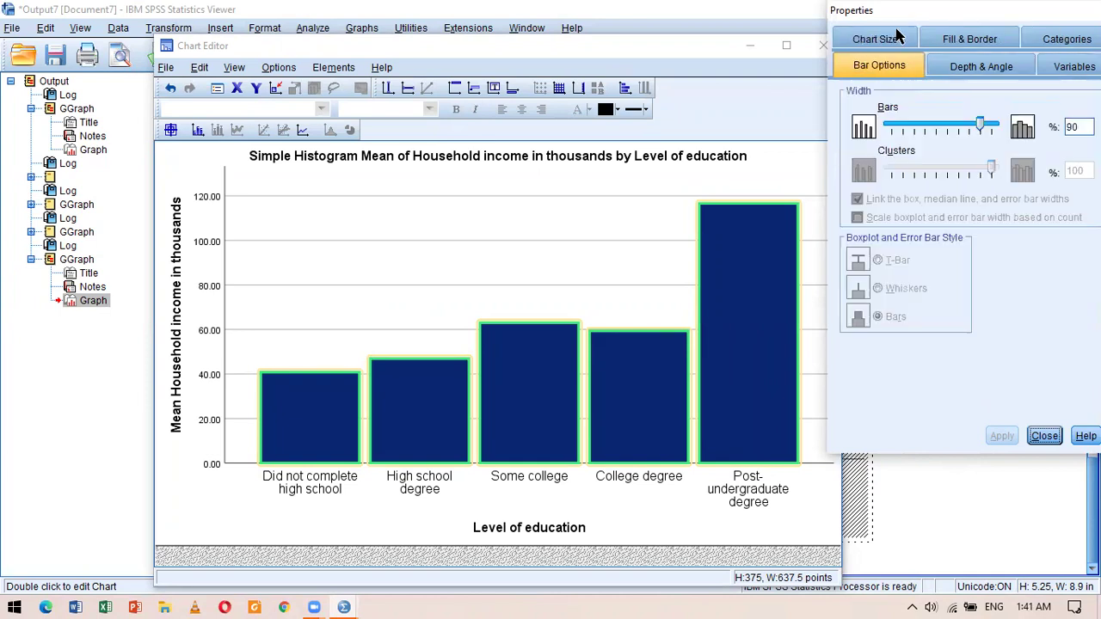
pyautogui.moveTo(986, 126); pyautogui.dragTo(957, 126)
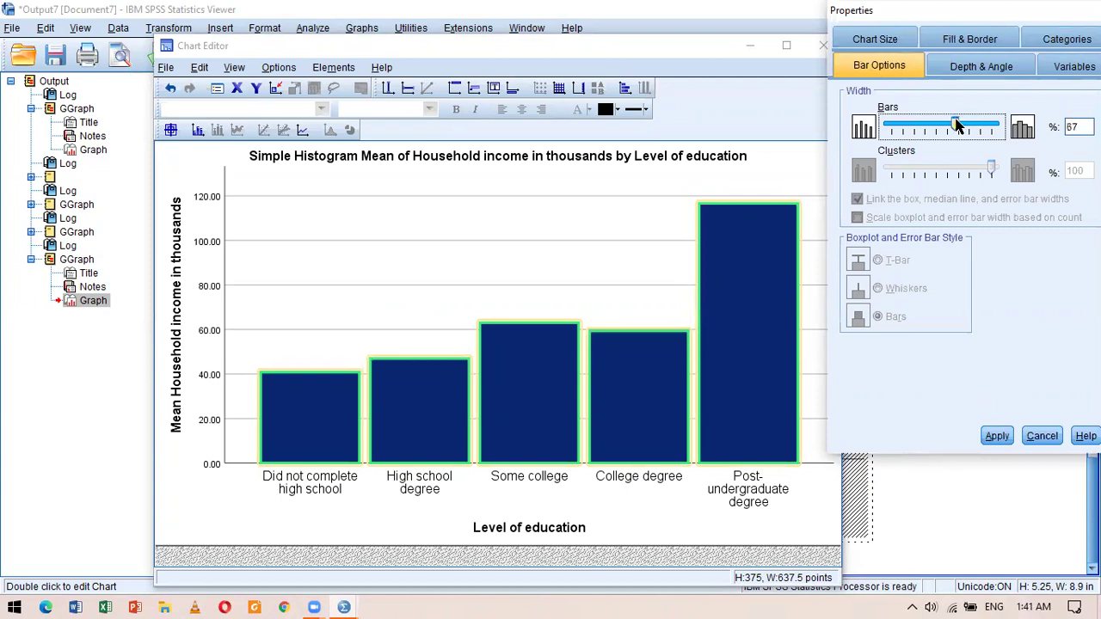
pyautogui.click(995, 437)
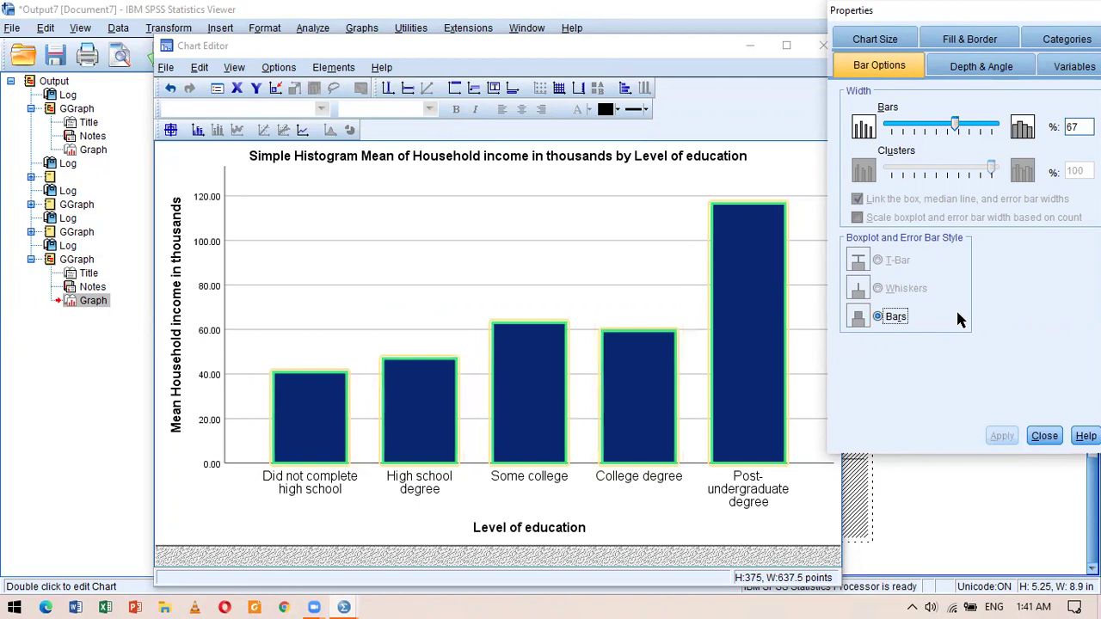
# - Try the Shadow effect on the bars and restore the Flat effect
pyautogui.click(968, 72)
pyautogui.click(887, 134)
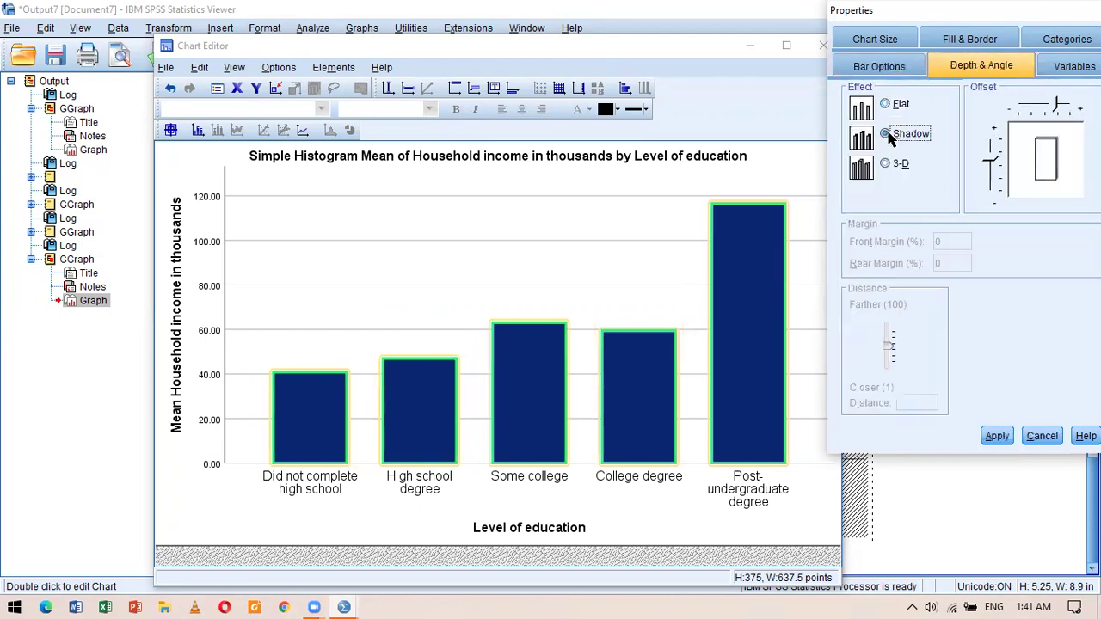
pyautogui.click(998, 436)
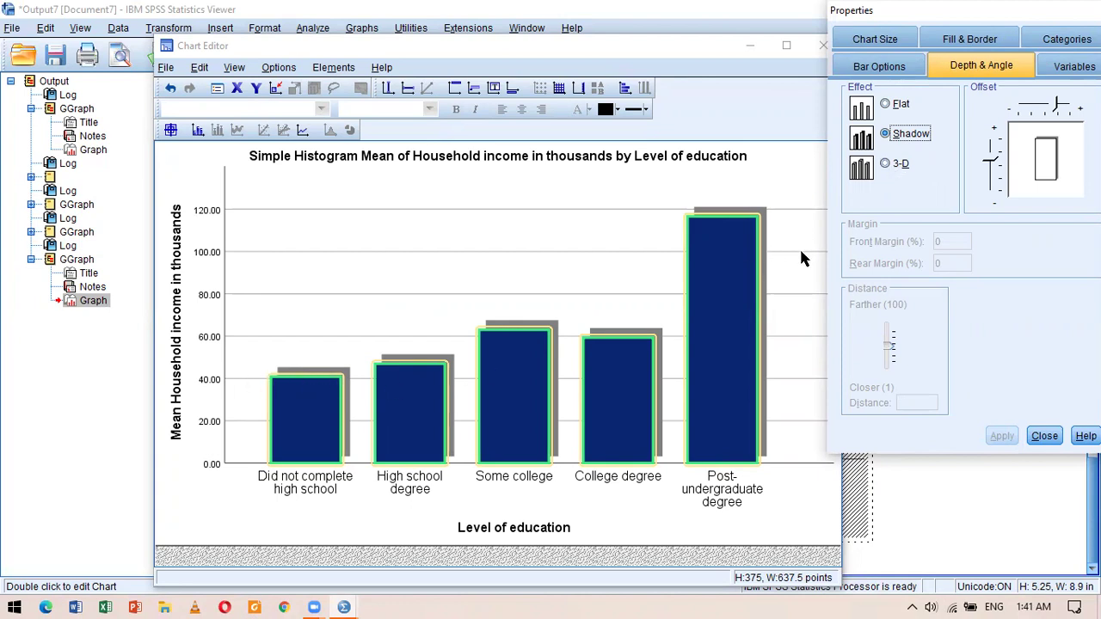
pyautogui.click(886, 104)
pyautogui.click(996, 437)
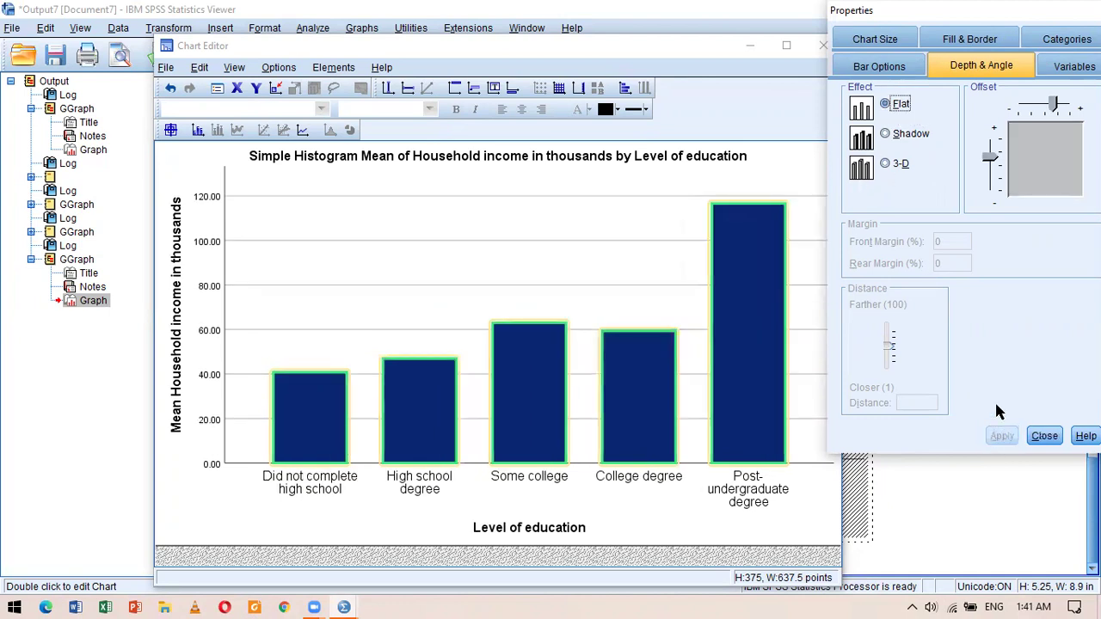
# - Set the border weight of the bars to 0.25 and apply it
pyautogui.click(883, 74)
pyautogui.click(970, 40)
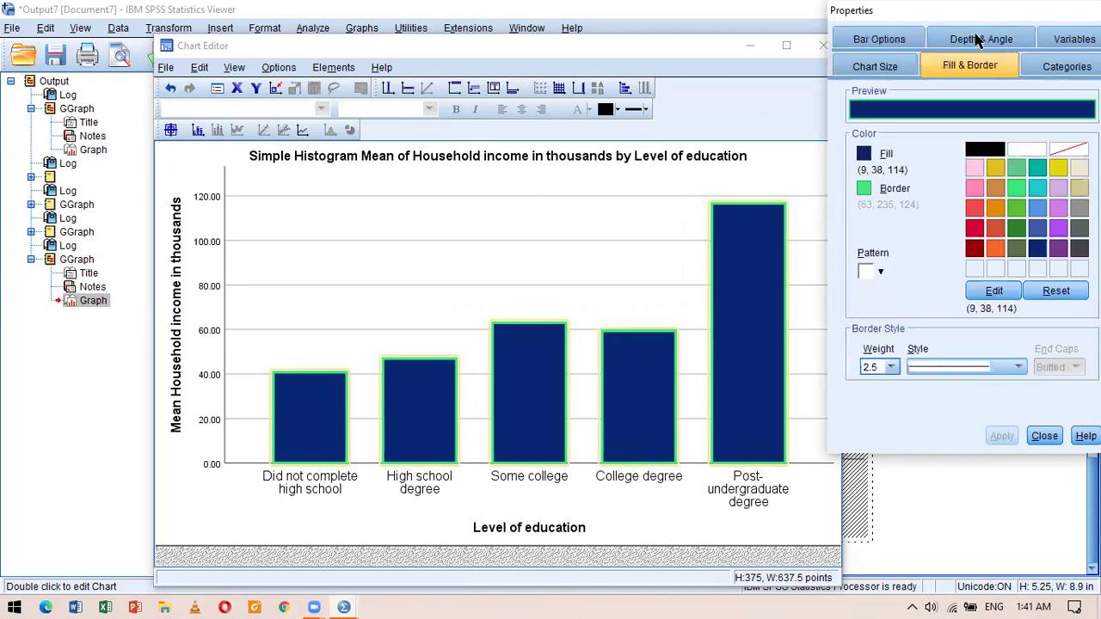
pyautogui.click(864, 188)
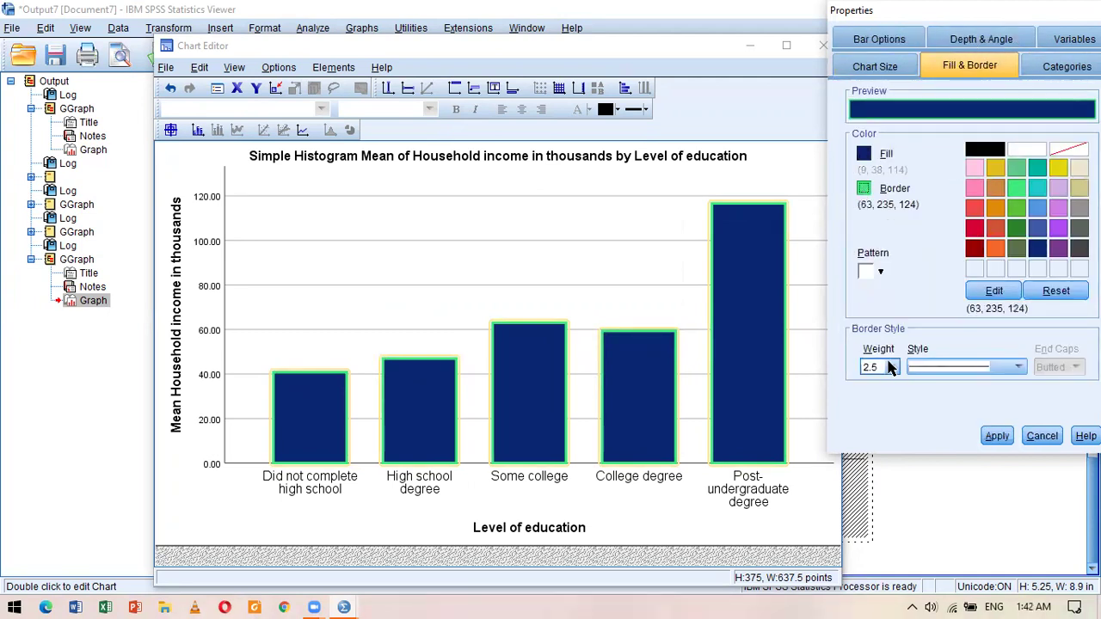
pyautogui.click(891, 368)
pyautogui.click(885, 388)
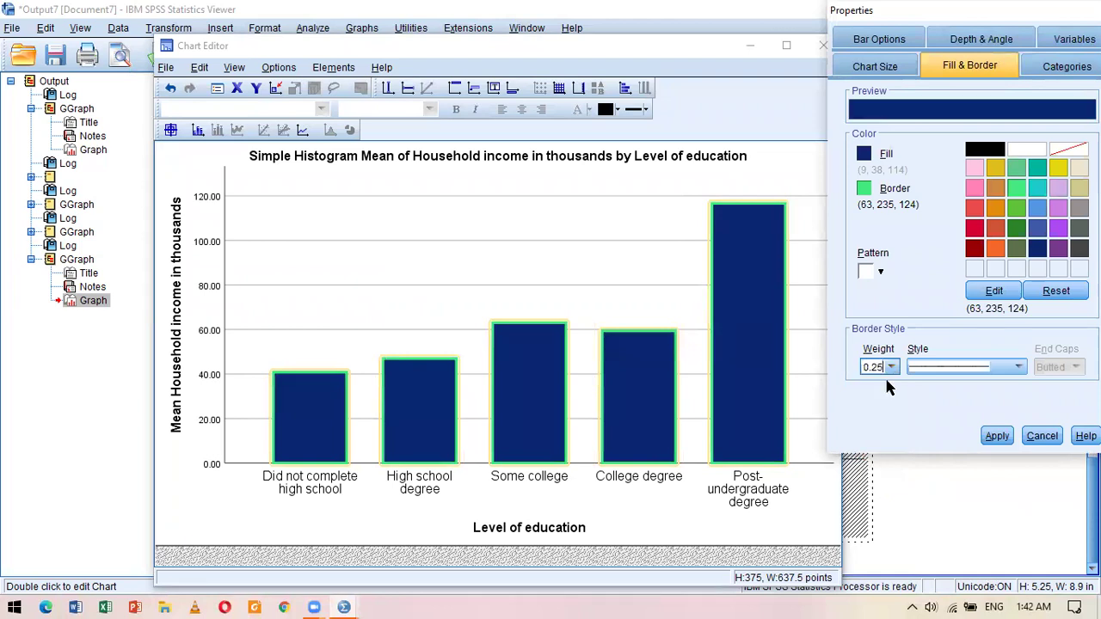
pyautogui.click(891, 368)
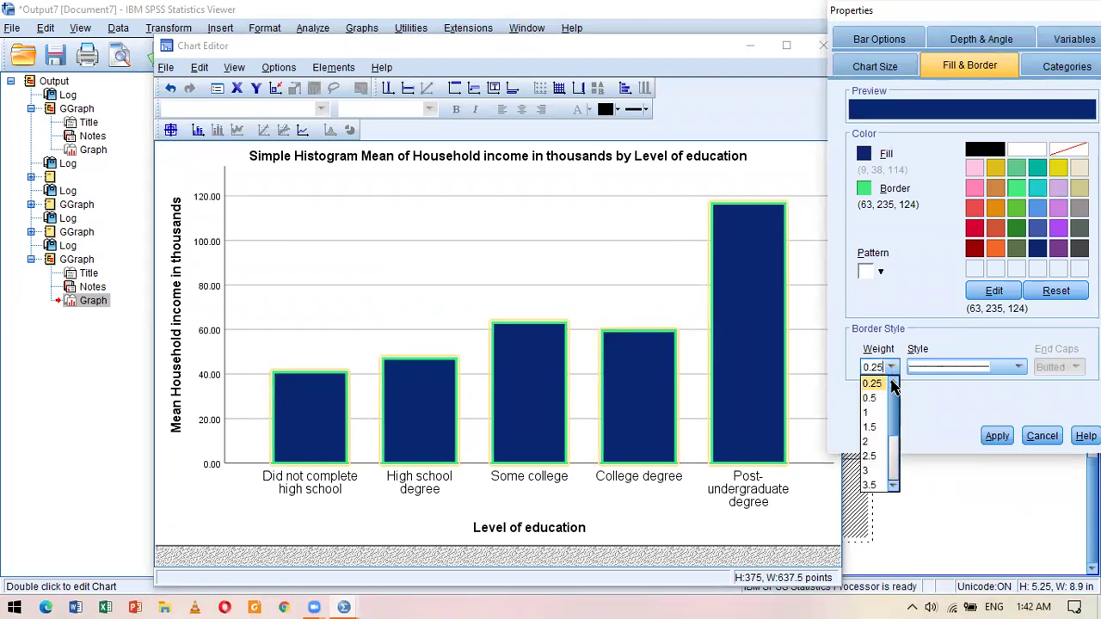
pyautogui.click(895, 383)
pyautogui.click(986, 435)
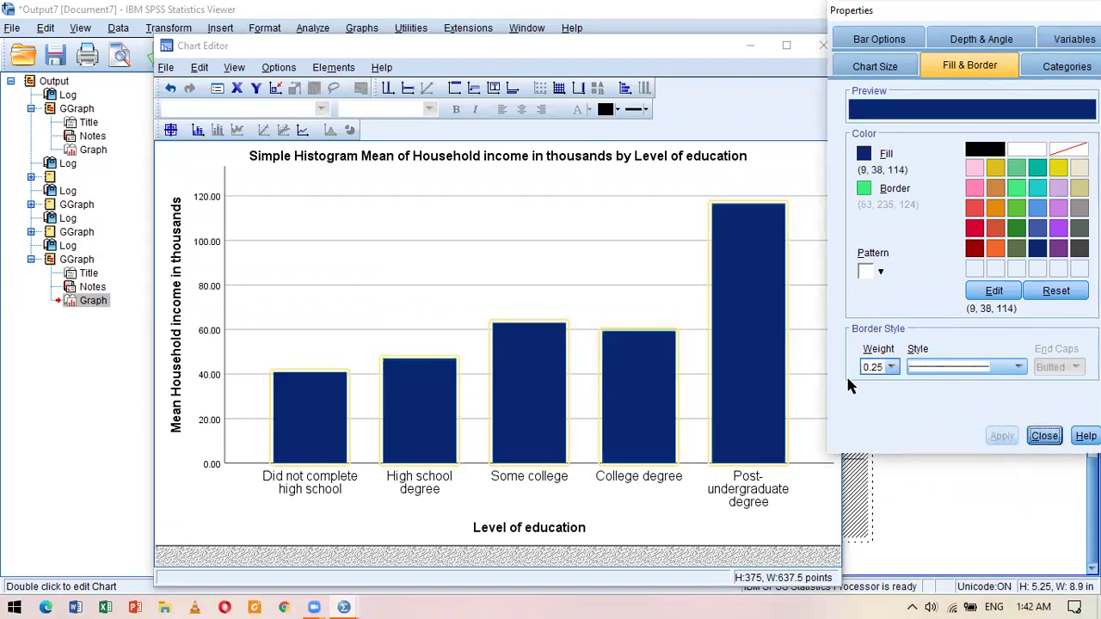
# - Check the variable assignments of the chart's plot area, and close the properties and the Chart Editor
pyautogui.click(417, 205)
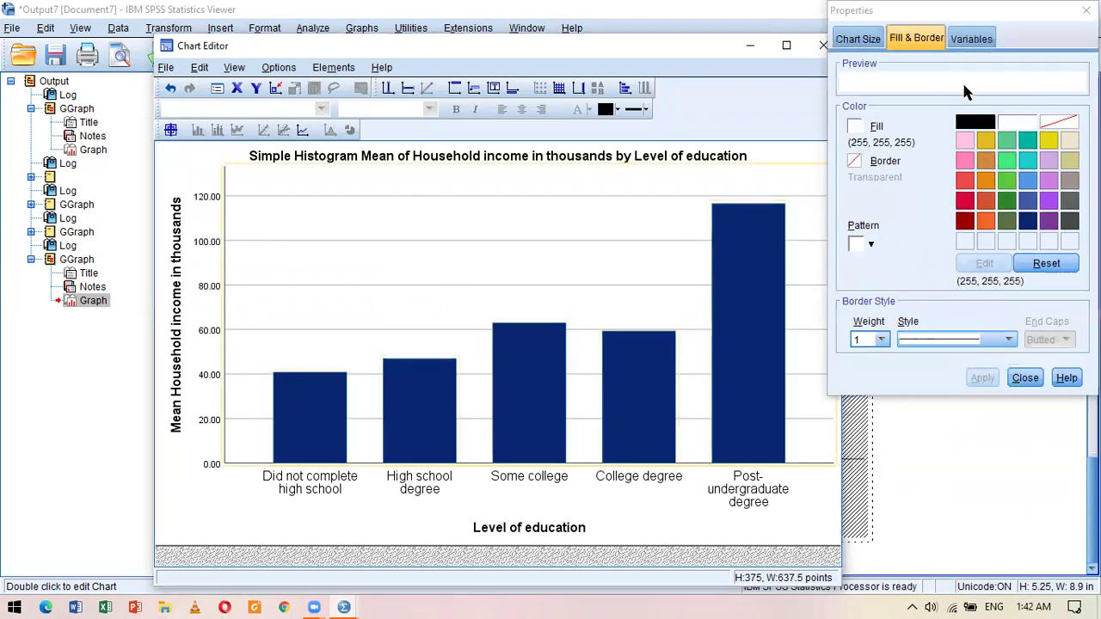
pyautogui.click(981, 40)
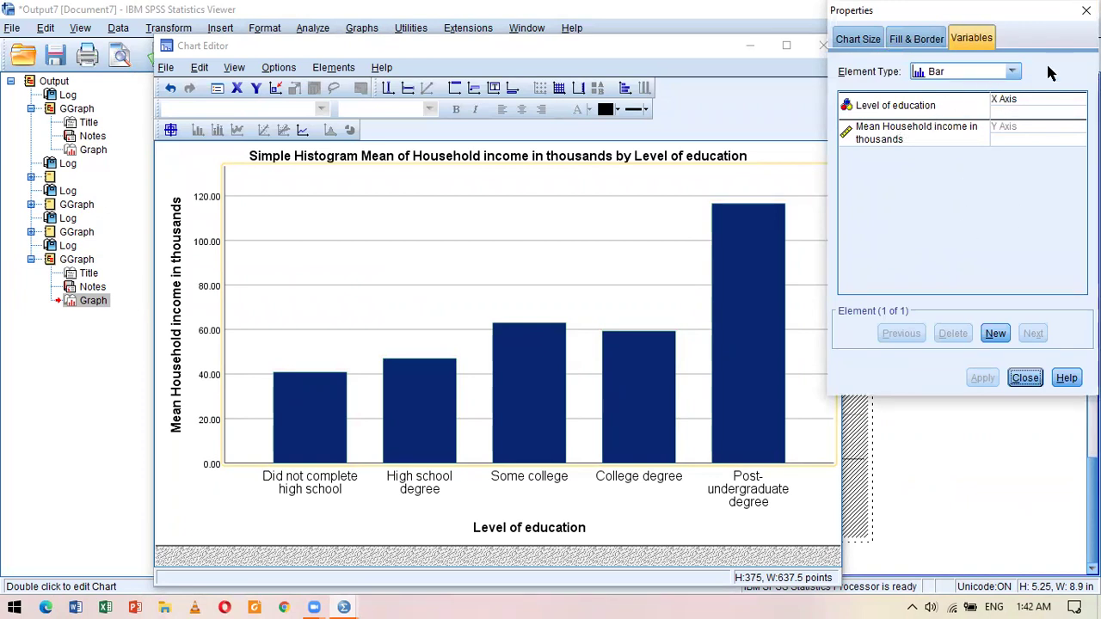
pyautogui.click(1086, 10)
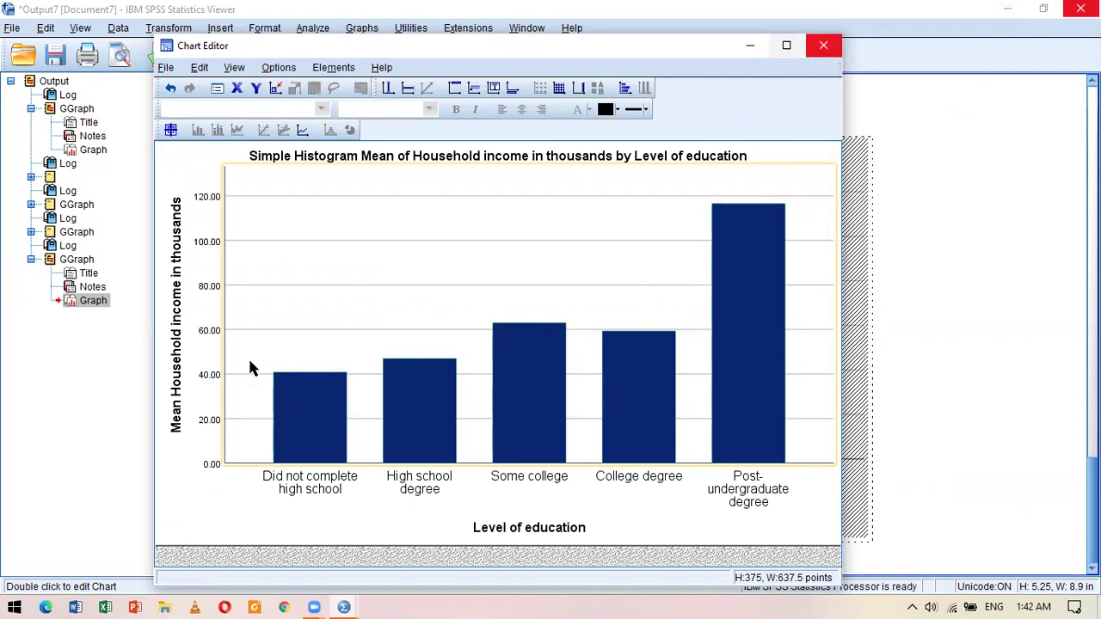
pyautogui.click(823, 45)
# - Review the earlier household income histogram and the edited mean income by education chart in the output
pyautogui.scroll(15, 458, 420)
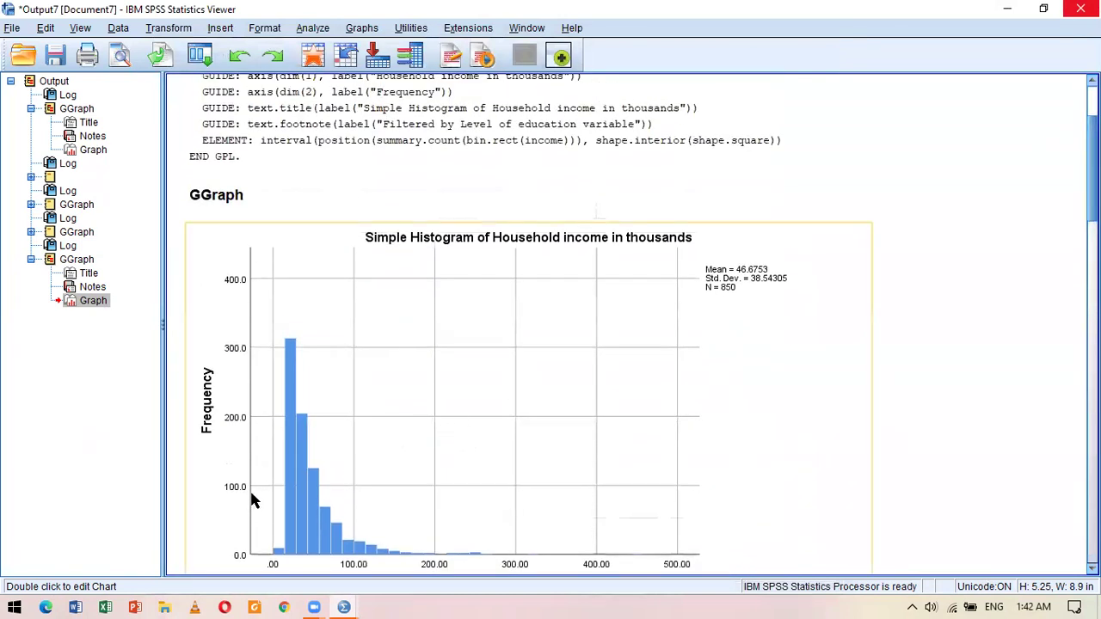
pyautogui.click(911, 422)
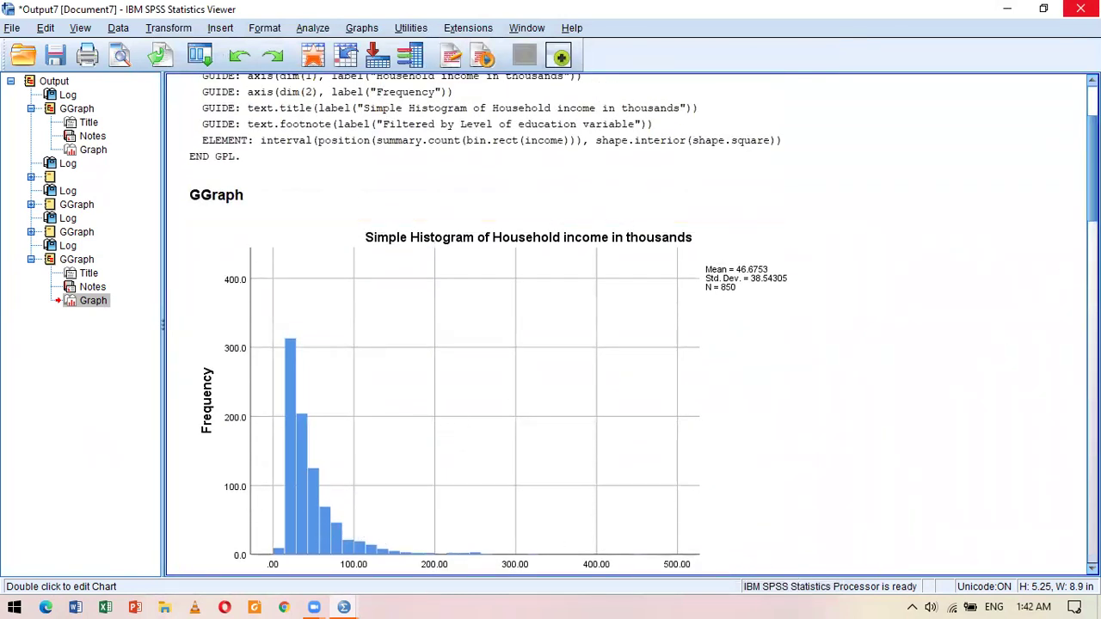
pyautogui.scroll(-12, 628, 325)
pyautogui.scroll(-10, 628, 325)
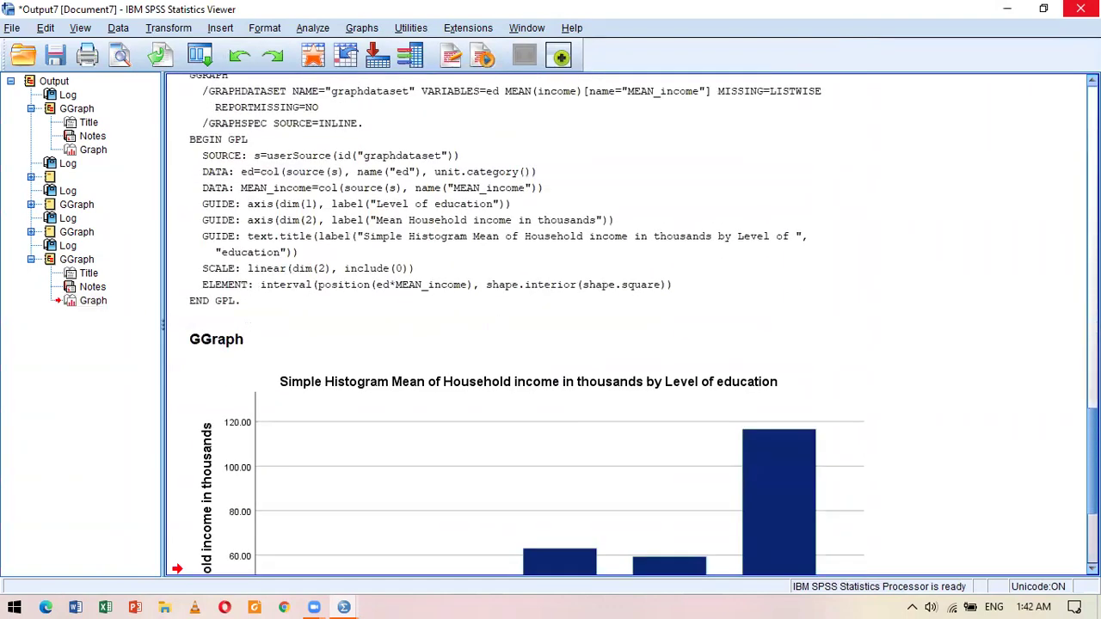
pyautogui.click(605, 391)
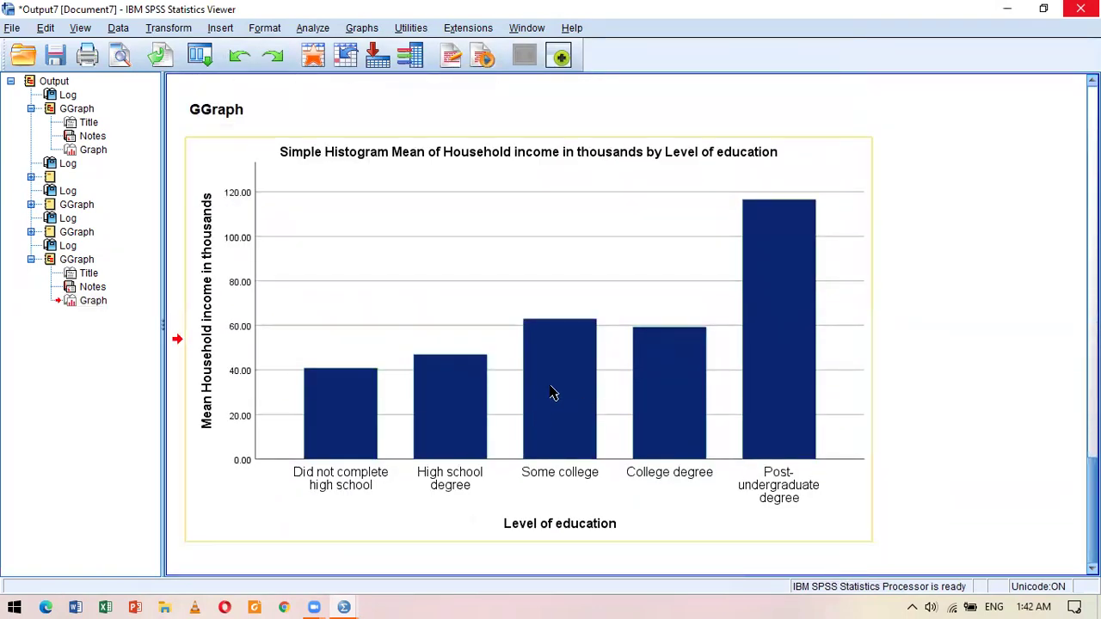
# - Open the Chart Builder and change the household income by education chart to a simple scatter plot
pyautogui.click(259, 91)
pyautogui.click(352, 32)
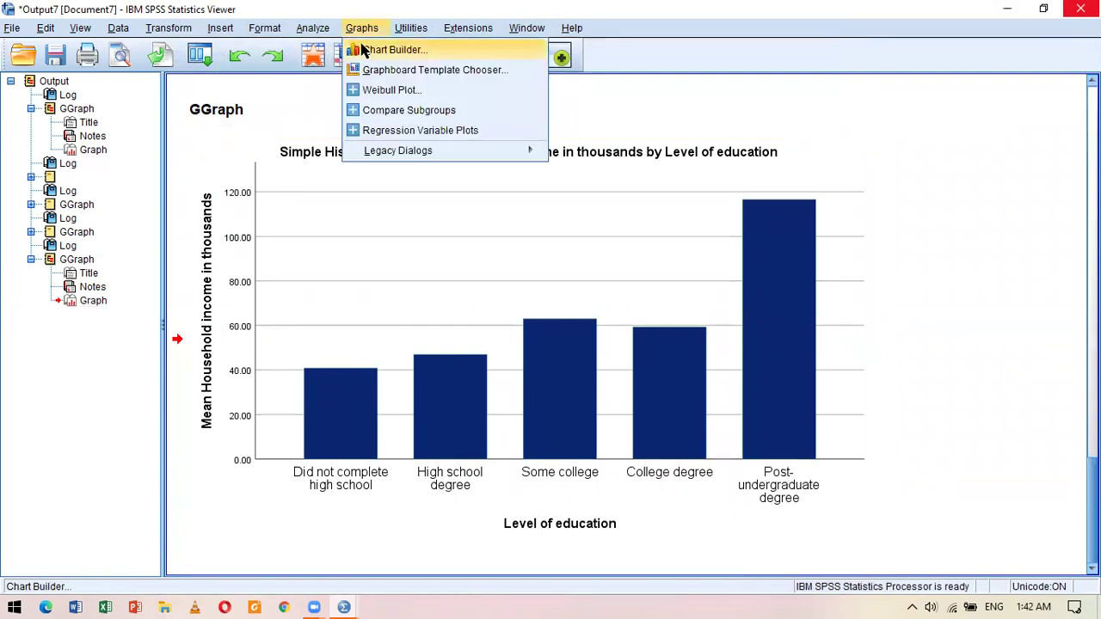
pyautogui.click(366, 287)
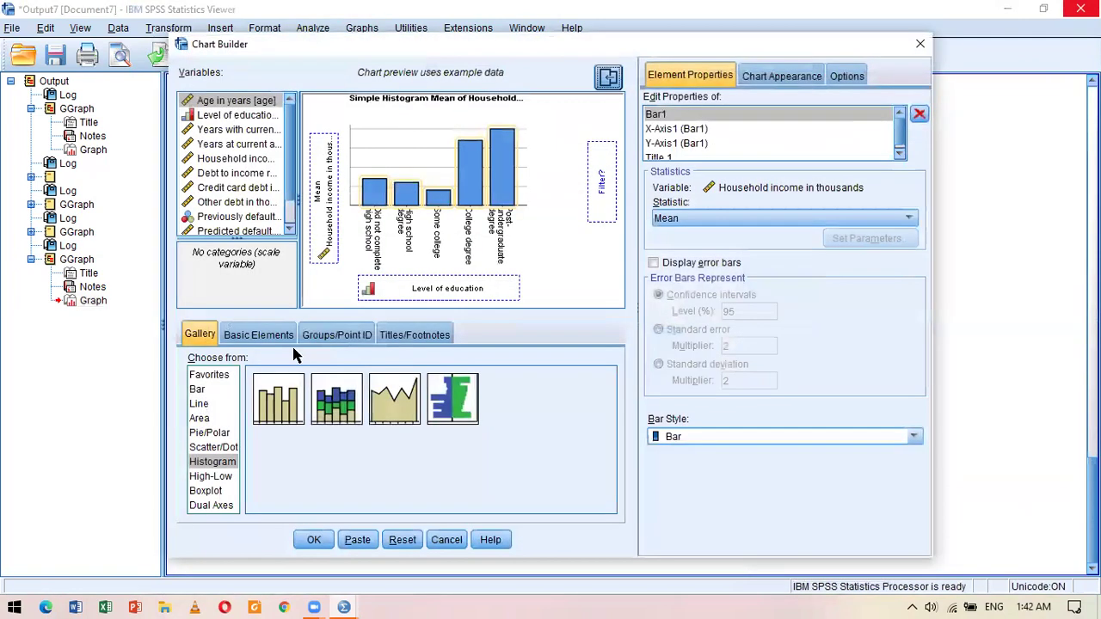
pyautogui.click(215, 448)
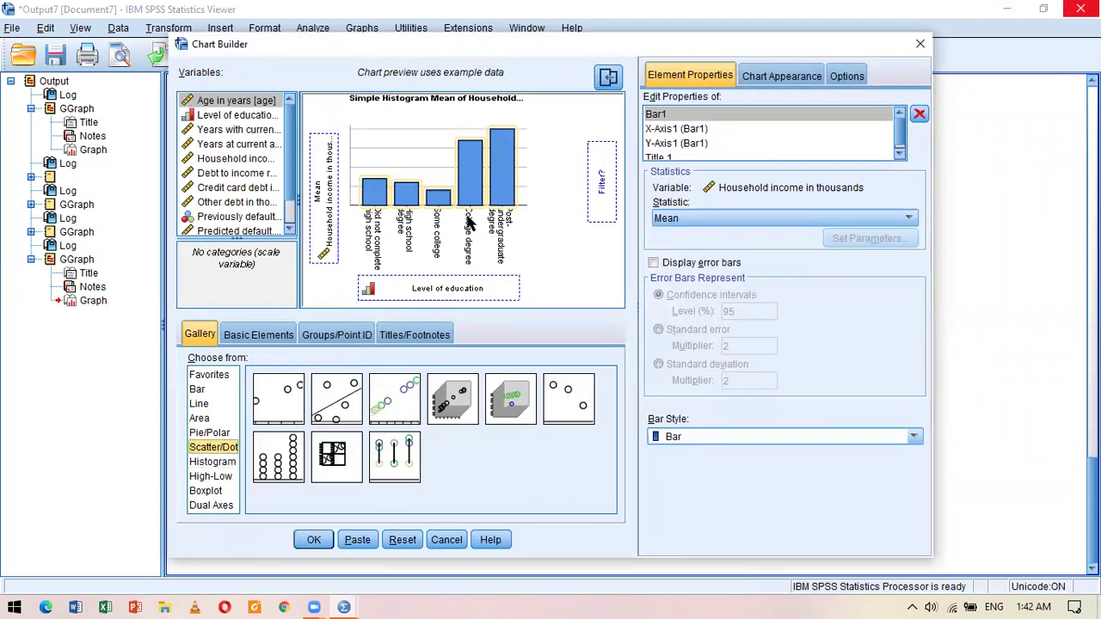
pyautogui.click(282, 413)
pyautogui.moveTo(282, 413); pyautogui.dragTo(441, 225)
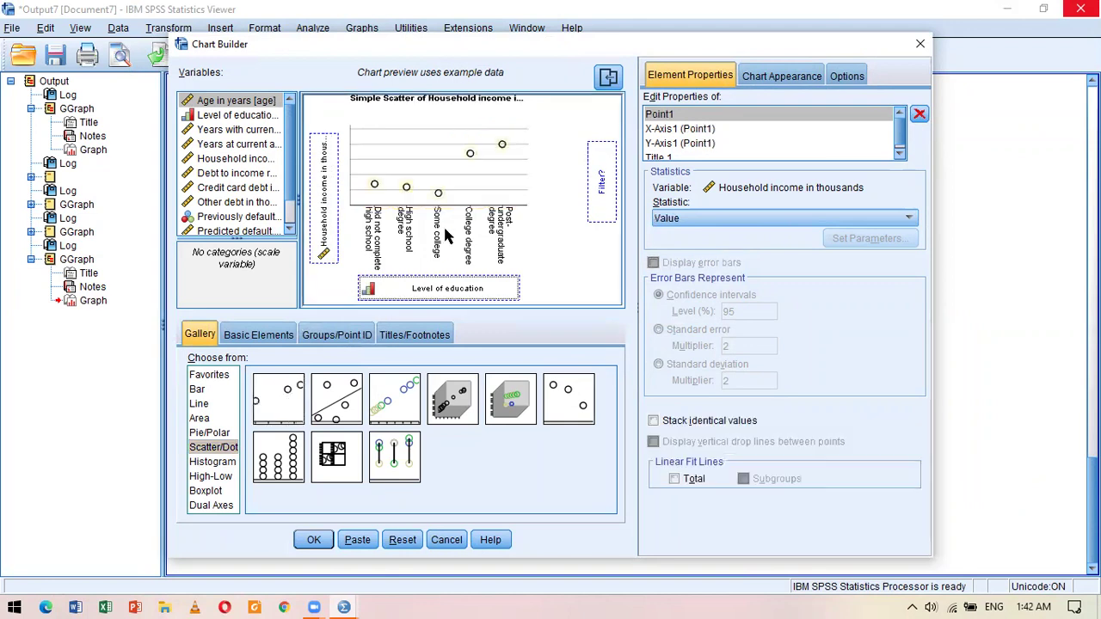
# - Replace Level of education on the scatter plot's X axis with Other debt in thousands and generate the chart
pyautogui.click(451, 291)
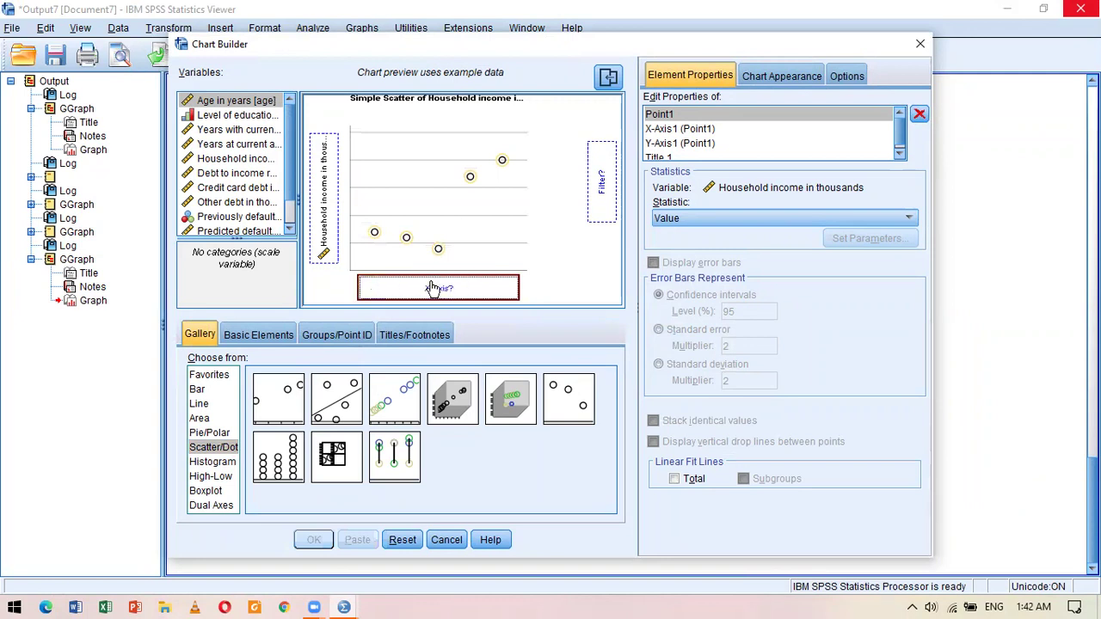
pyautogui.moveTo(448, 291); pyautogui.dragTo(284, 241)
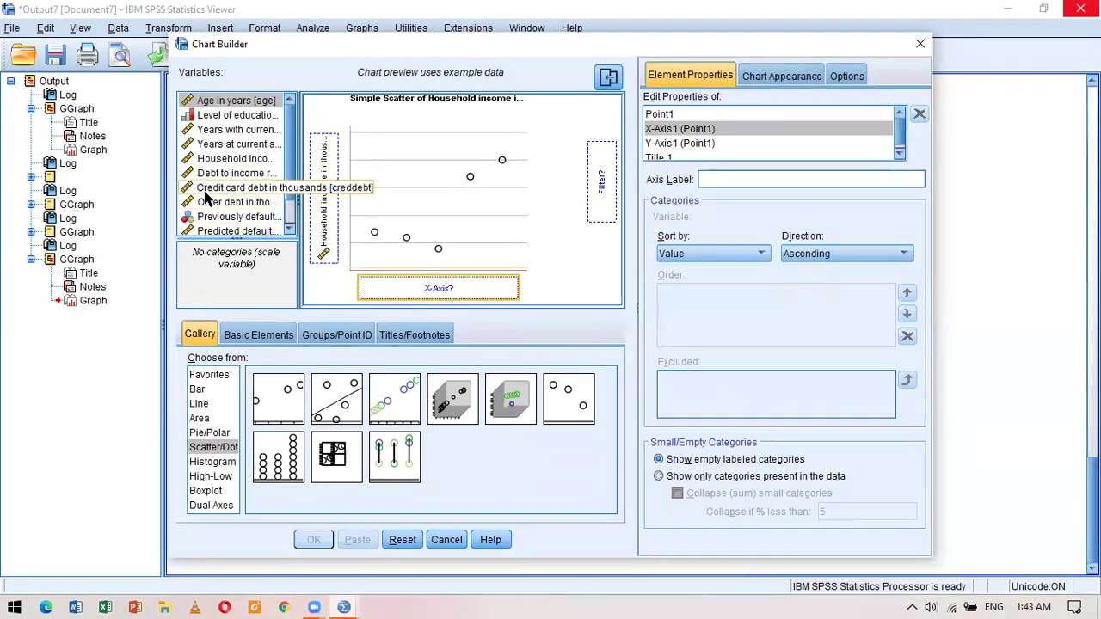
pyautogui.click(289, 228)
pyautogui.click(289, 228)
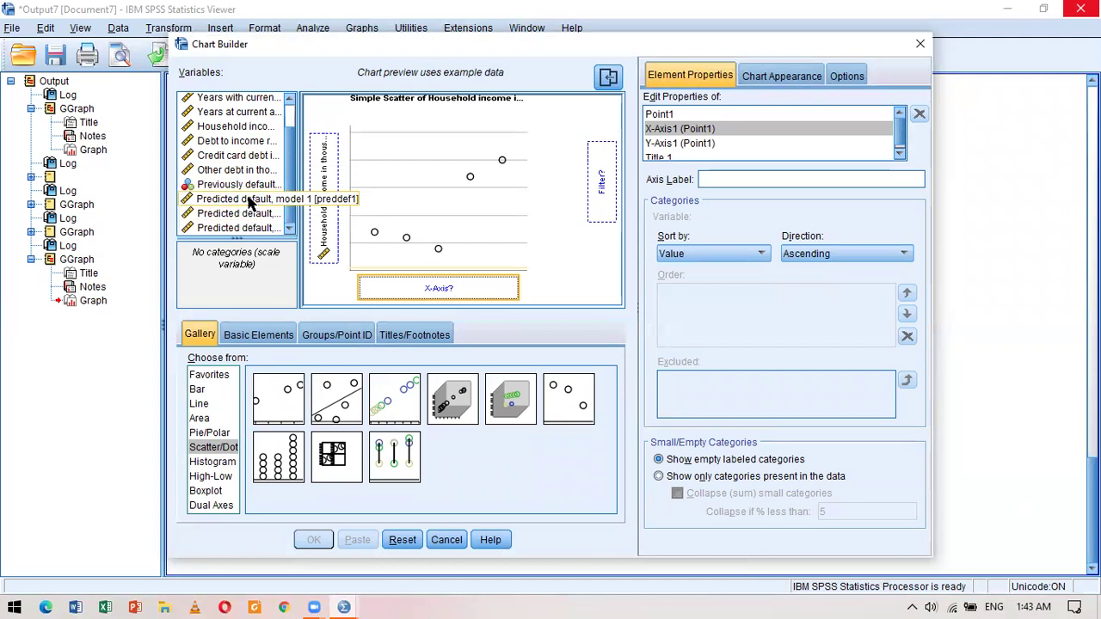
pyautogui.moveTo(238, 171); pyautogui.dragTo(435, 289)
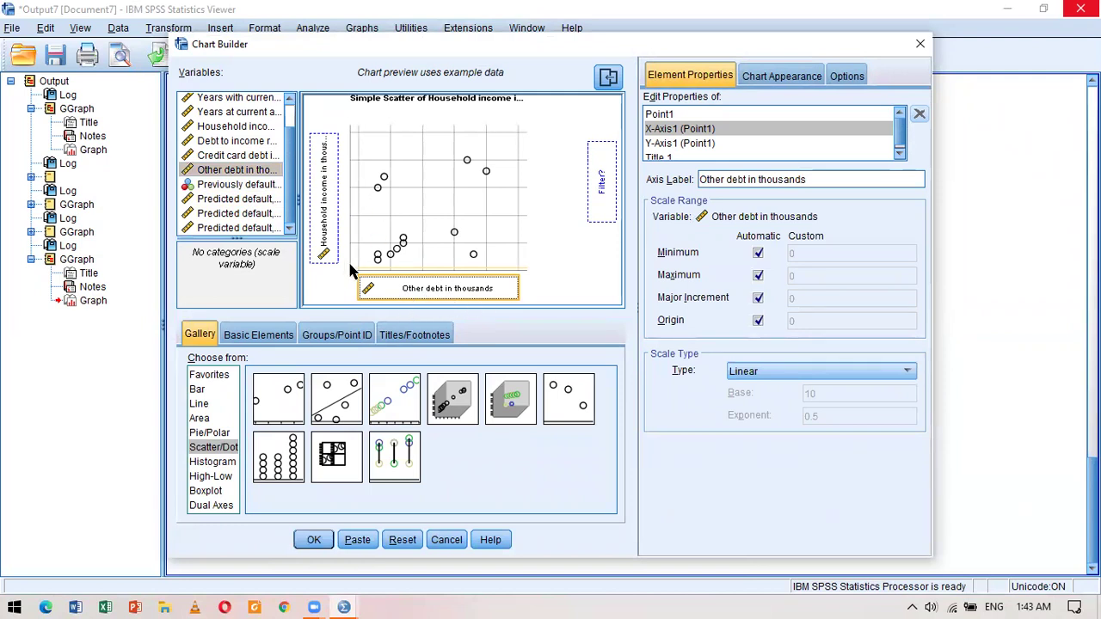
pyautogui.click(320, 539)
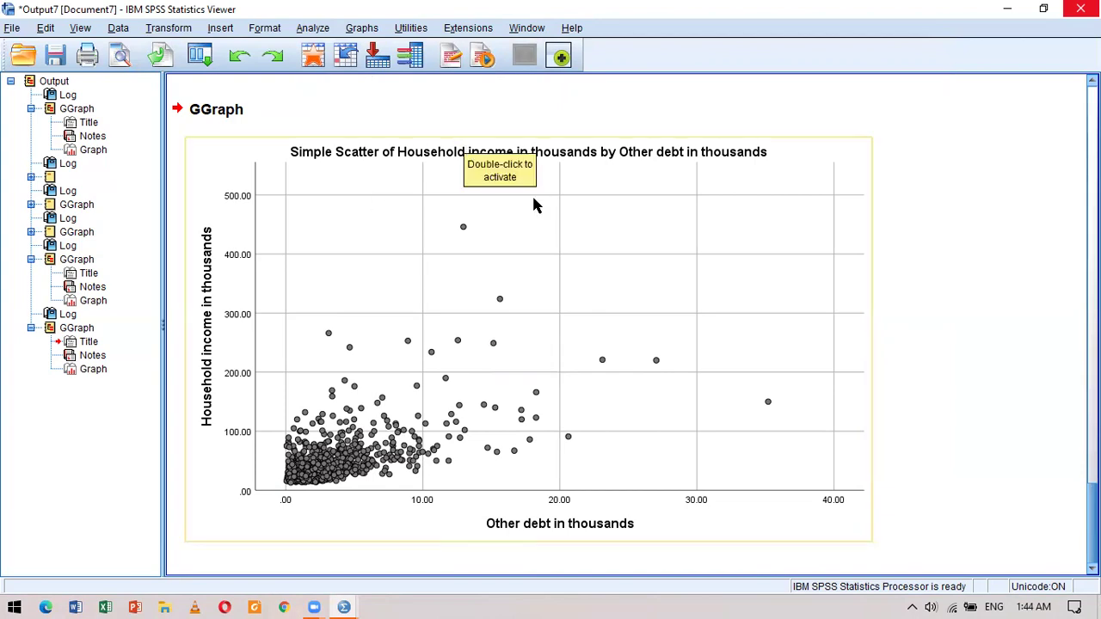
# - Close the output document without saving its contents
pyautogui.click(1081, 8)
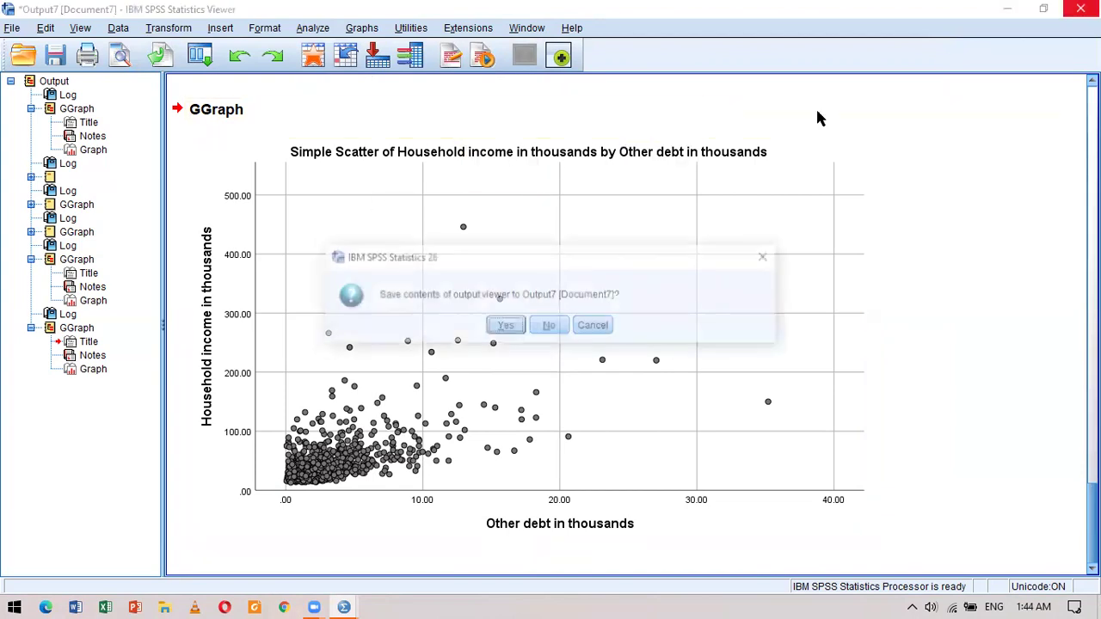
pyautogui.click(549, 331)
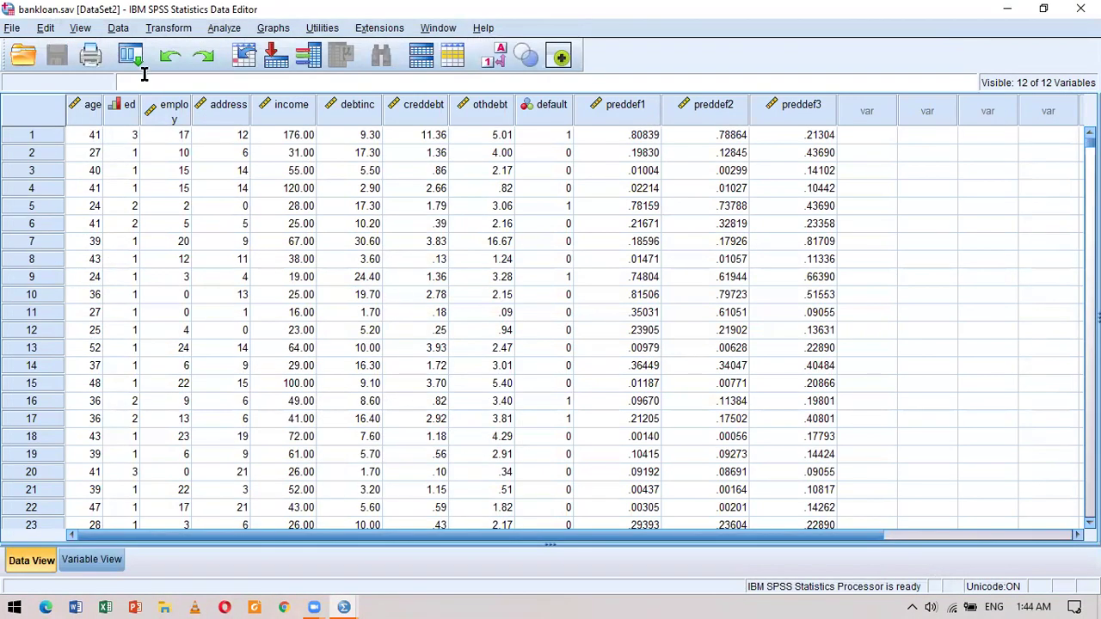
pyautogui.click(224, 28)
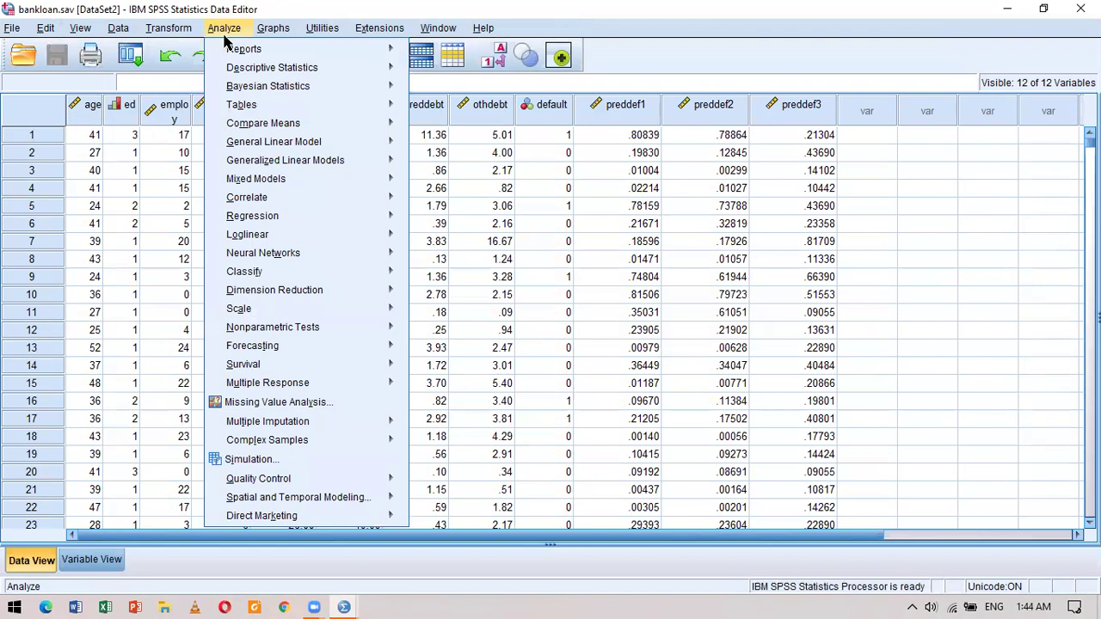
pyautogui.moveTo(244, 74)
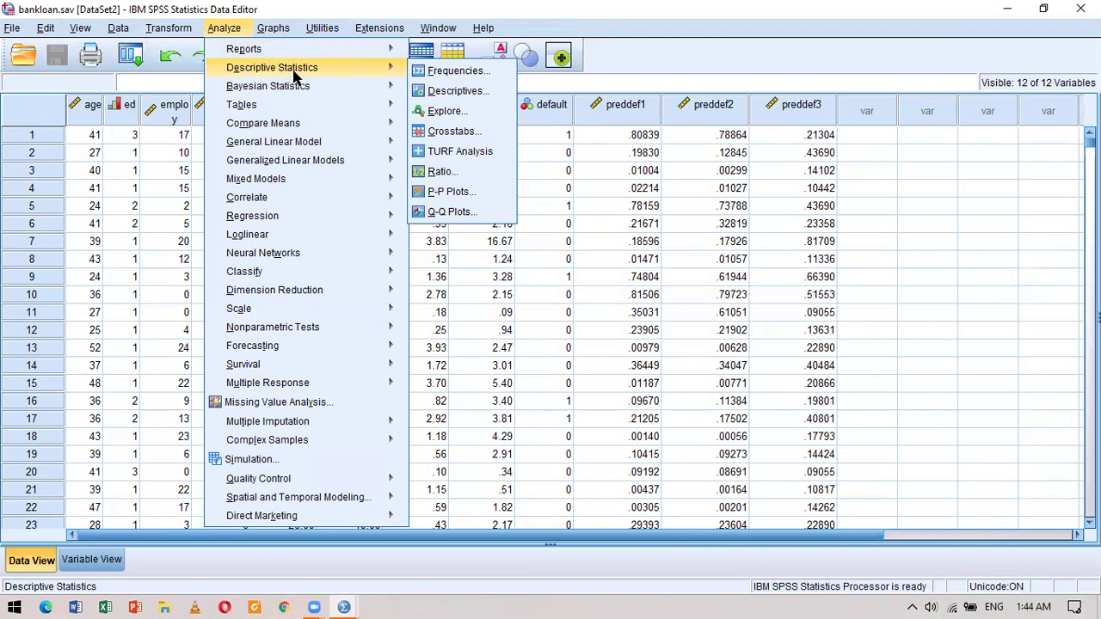
pyautogui.moveTo(309, 36)
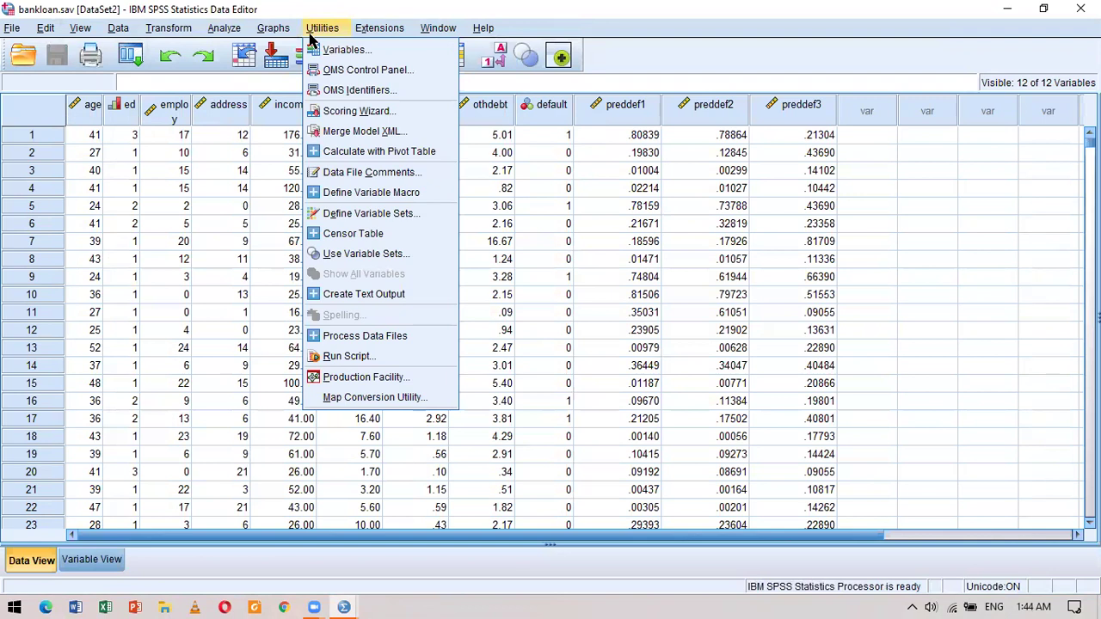
pyautogui.press('Left')
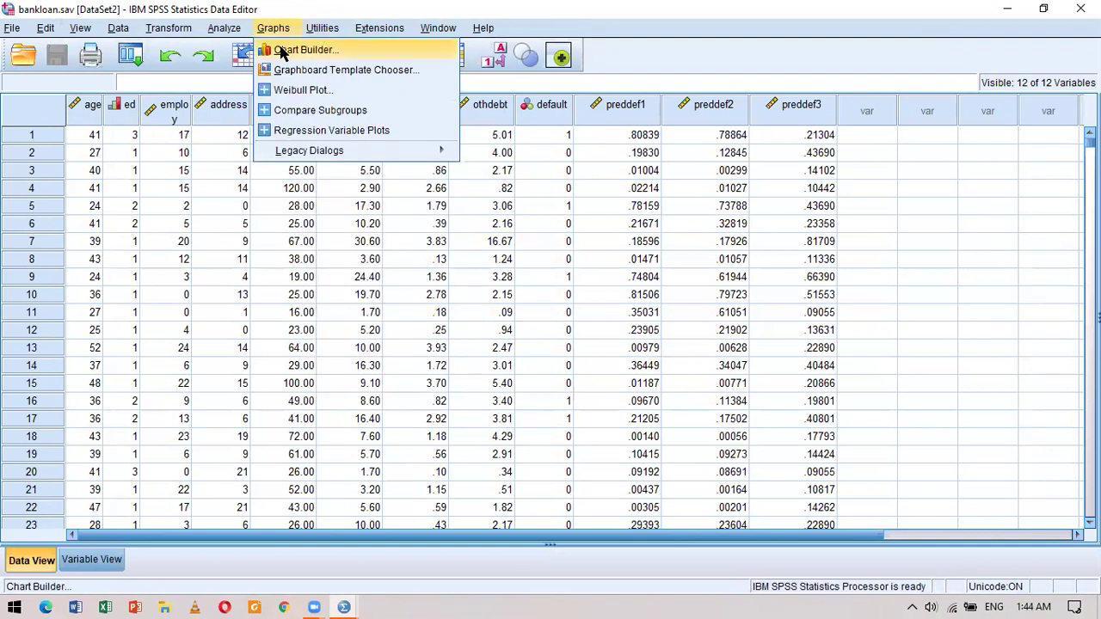